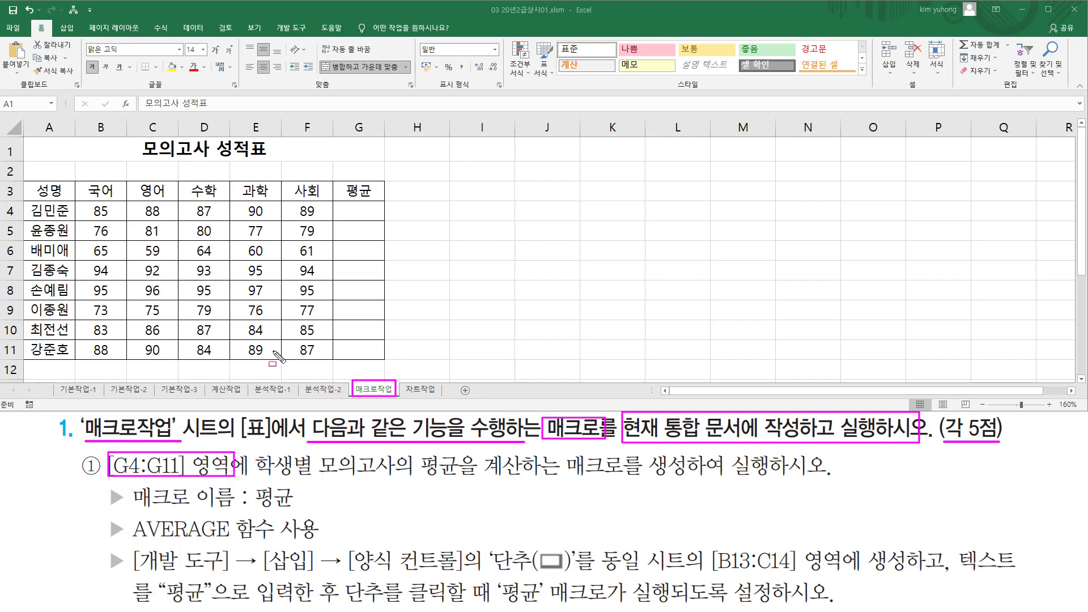
mouse_move(340, 204)
mouse_down()
mouse_move(356, 225)
mouse_move(377, 355)
mouse_up()
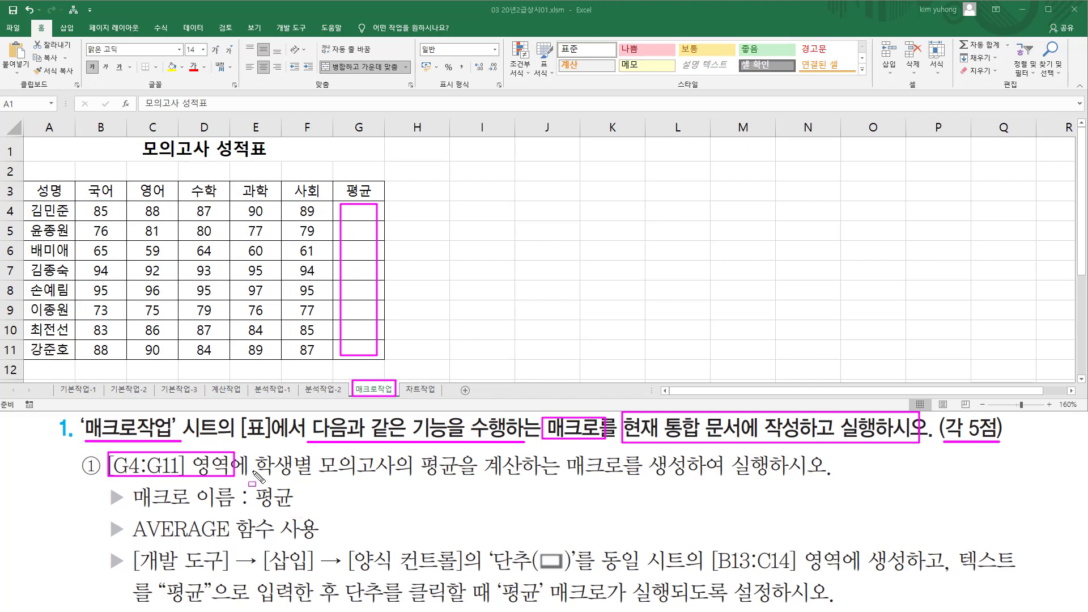
drag(255, 475, 686, 479)
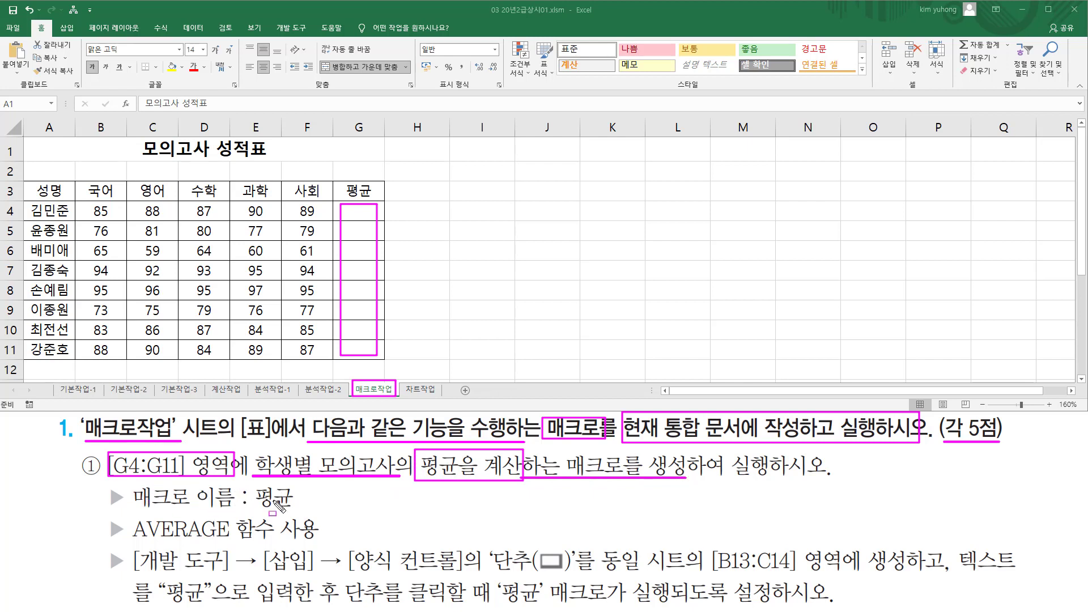
drag(256, 509, 301, 511)
mouse_move(129, 528)
mouse_down()
mouse_move(336, 560)
mouse_move(326, 542)
mouse_up()
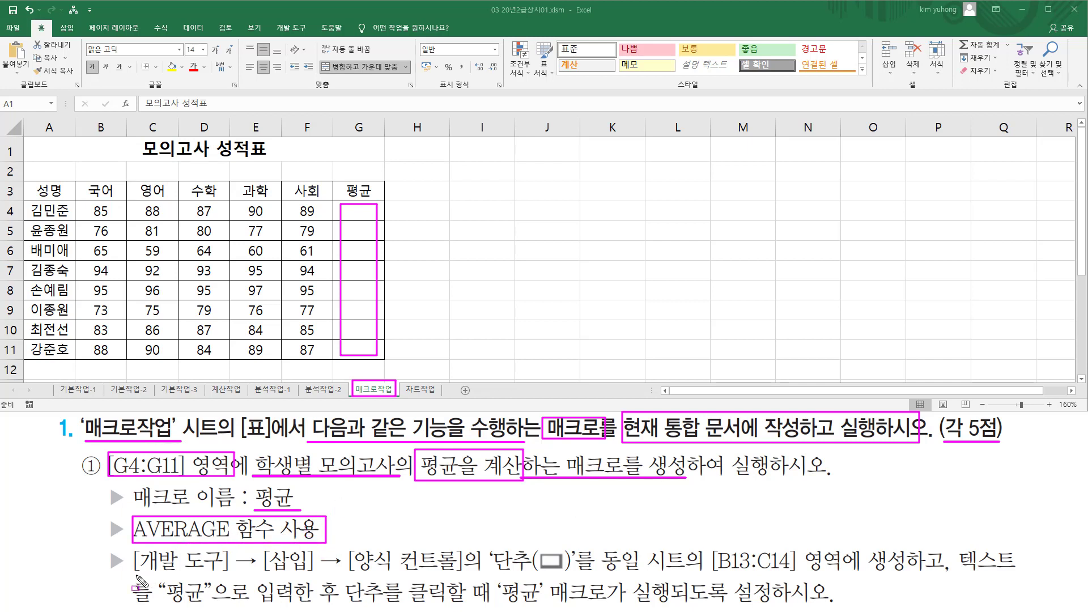
mouse_move(136, 585)
mouse_down()
mouse_move(476, 586)
mouse_move(467, 551)
mouse_move(579, 579)
mouse_up()
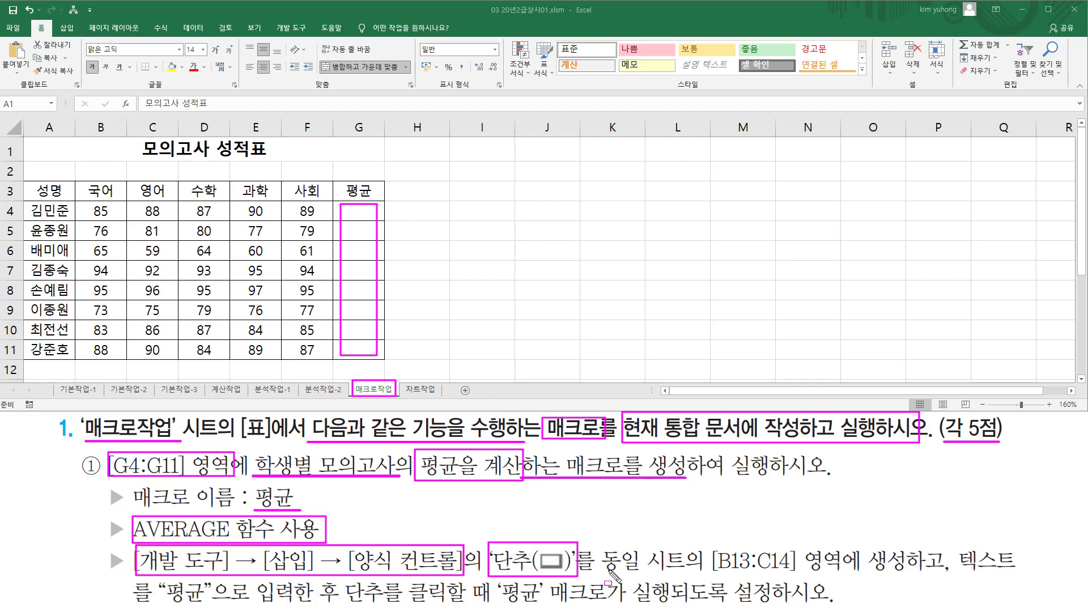
drag(709, 574, 904, 547)
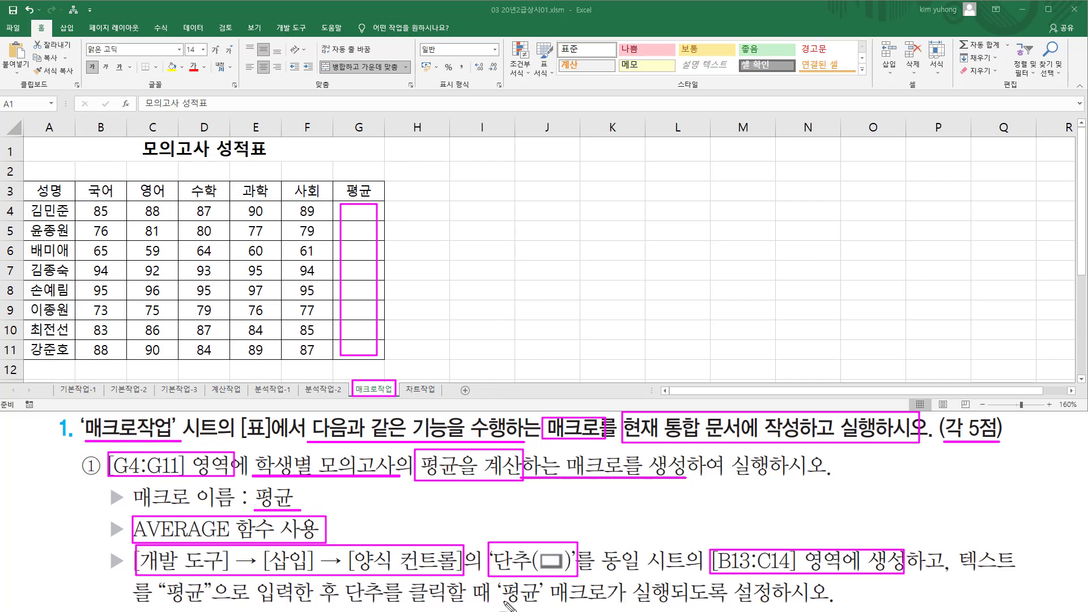
drag(962, 573, 1019, 572)
drag(168, 604, 204, 605)
drag(341, 604, 688, 606)
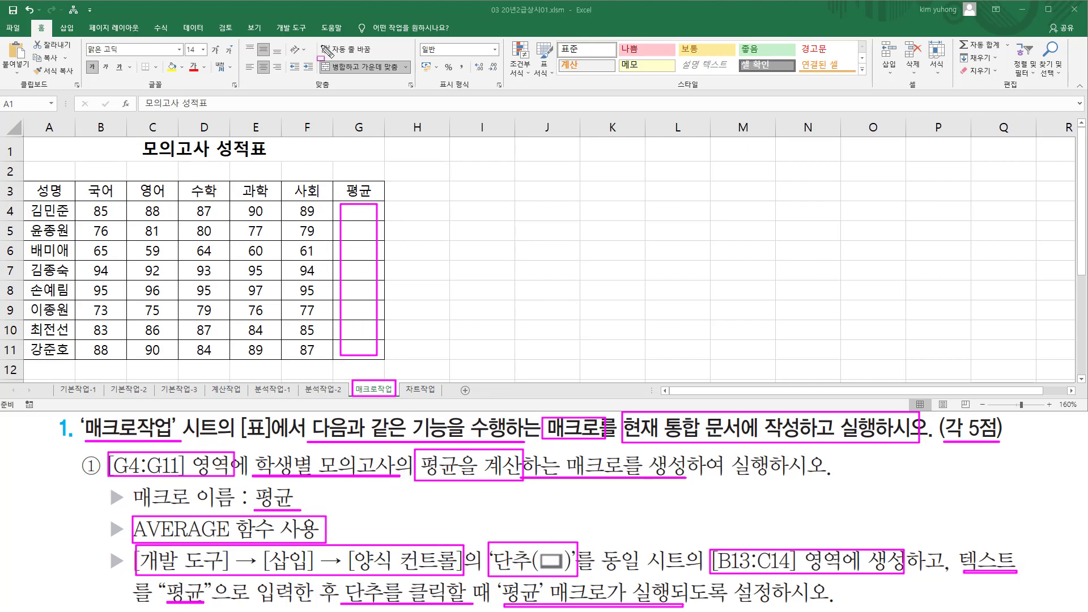
drag(270, 16, 311, 35)
key(Escape)
- Insert a form control button covering cells B13:C14 on the 매크로작업 sheet
click(291, 27)
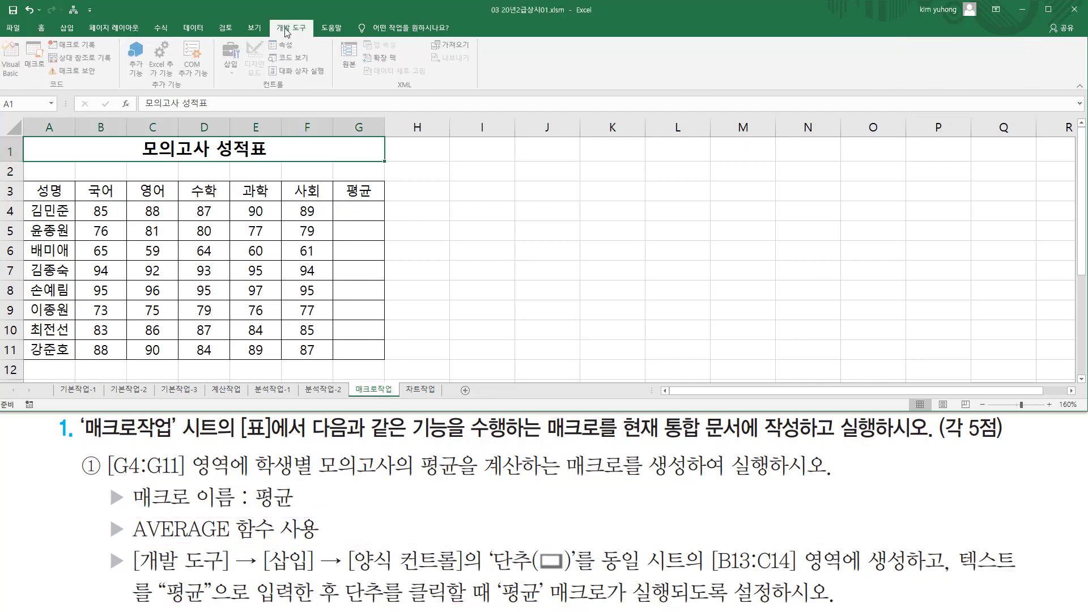
click(231, 63)
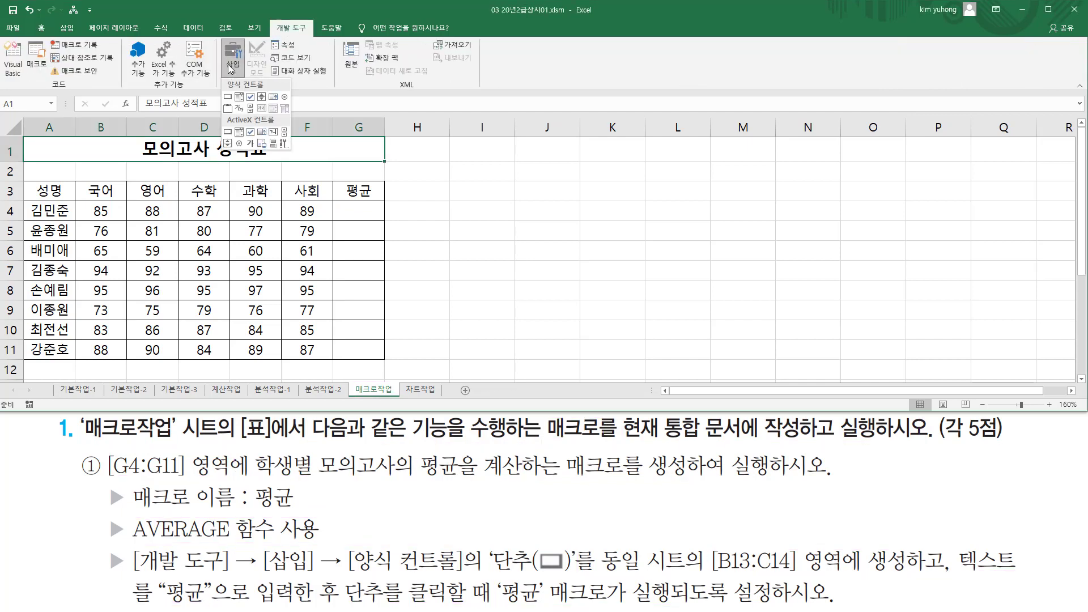
click(228, 98)
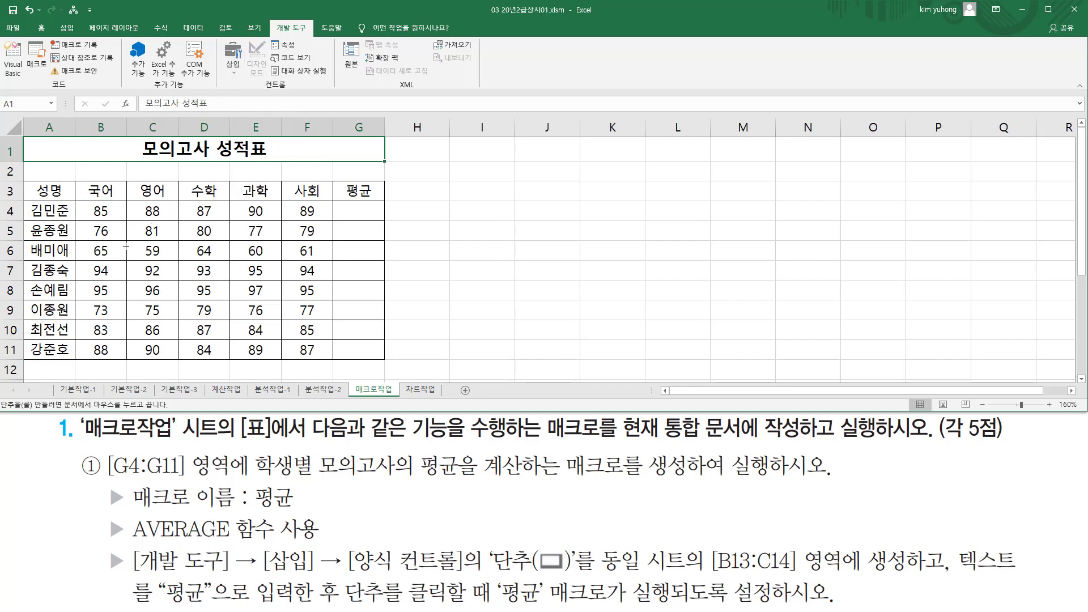
scroll(125, 246, down, 3)
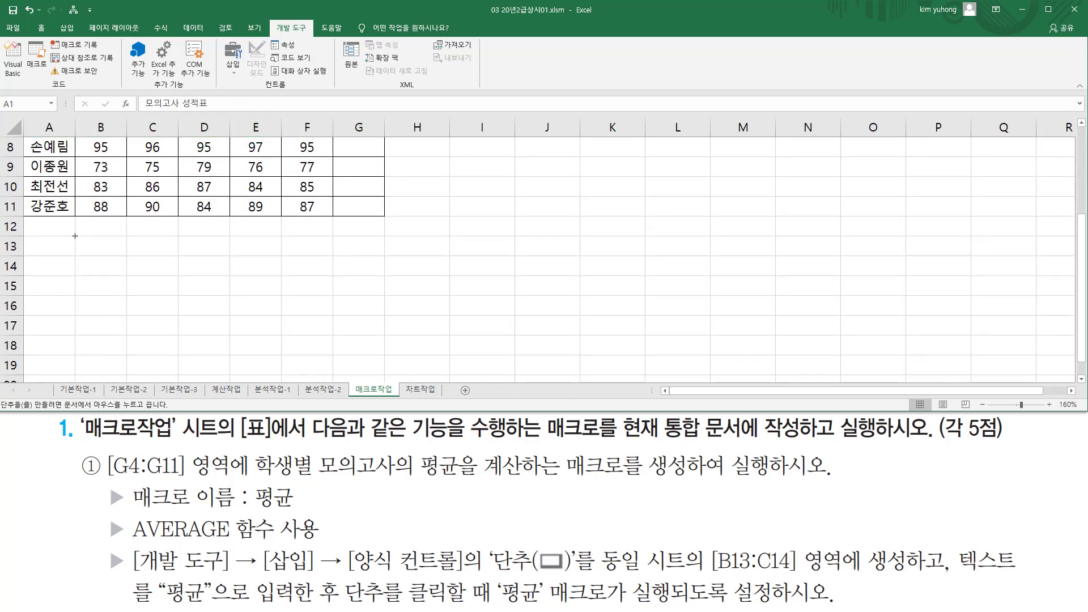
drag(75, 236, 179, 276)
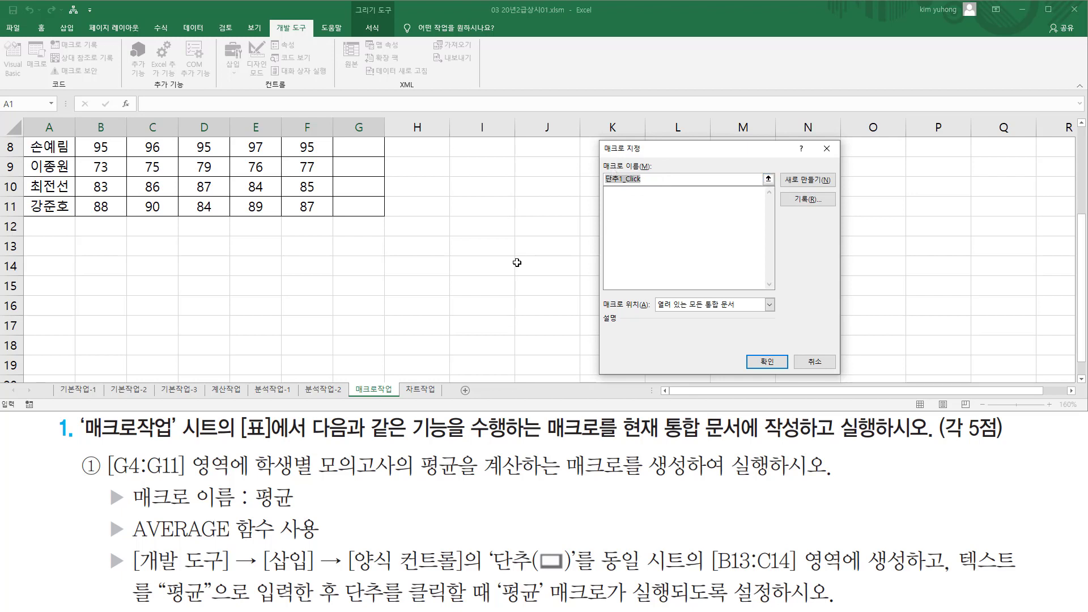
- Name the button's macro 평균 and start recording it in the current workbook
text(평균)
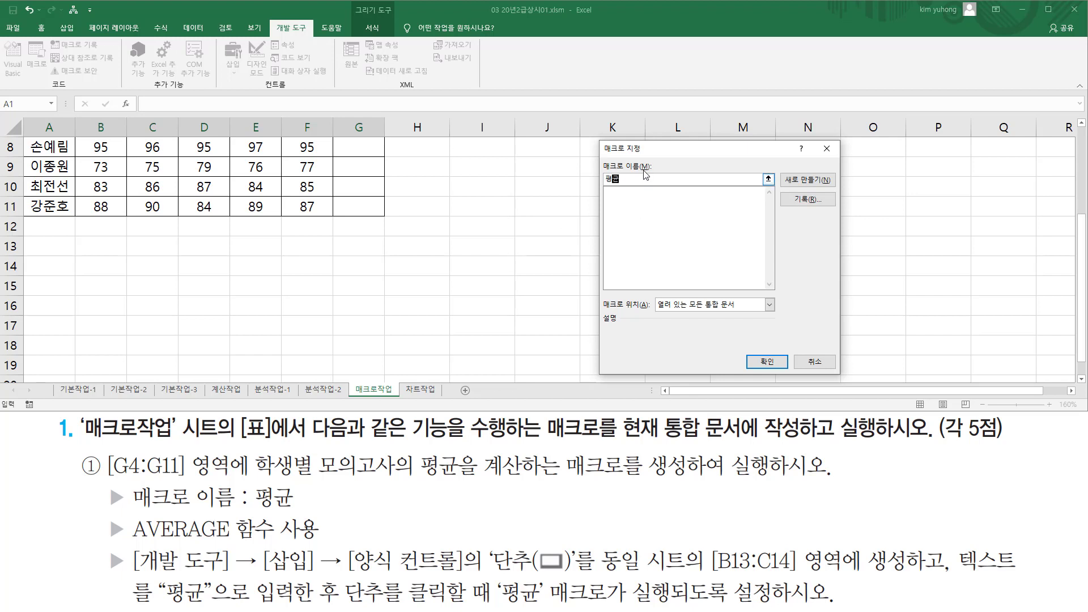
click(812, 204)
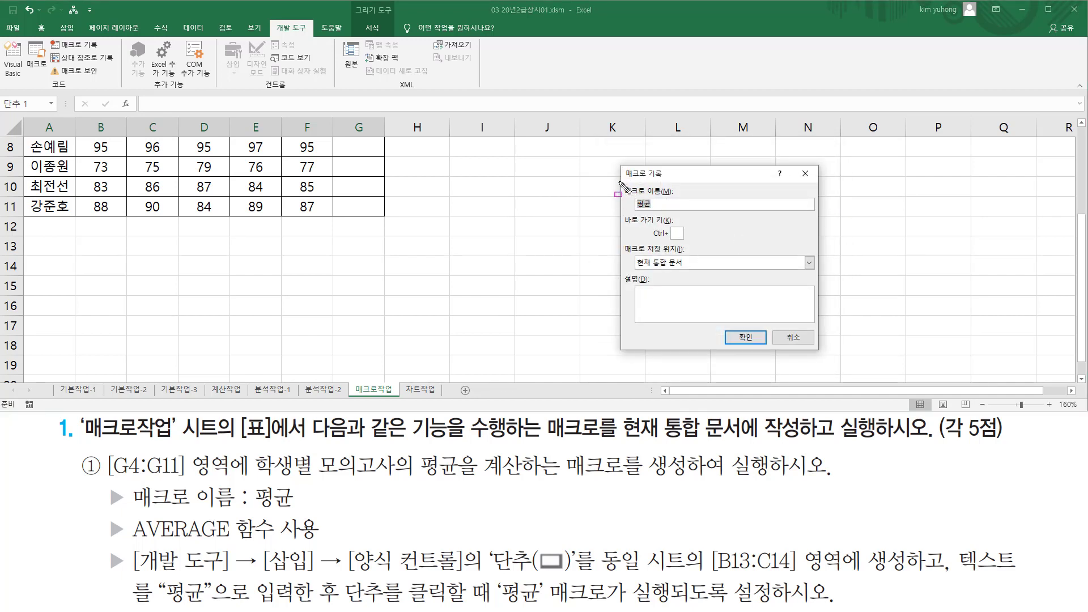
drag(618, 181, 686, 214)
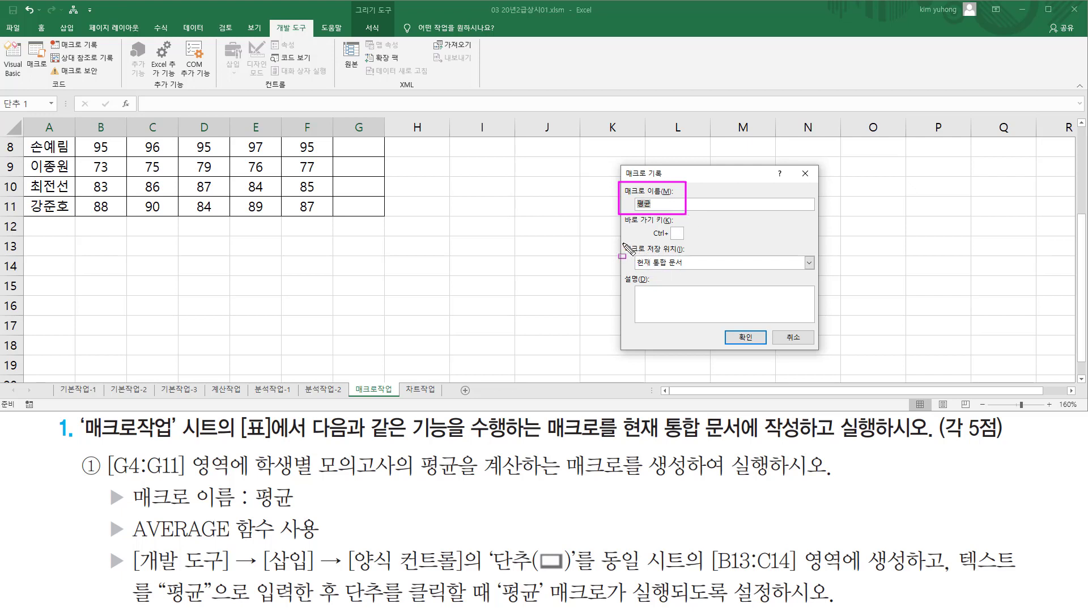
drag(622, 242, 702, 271)
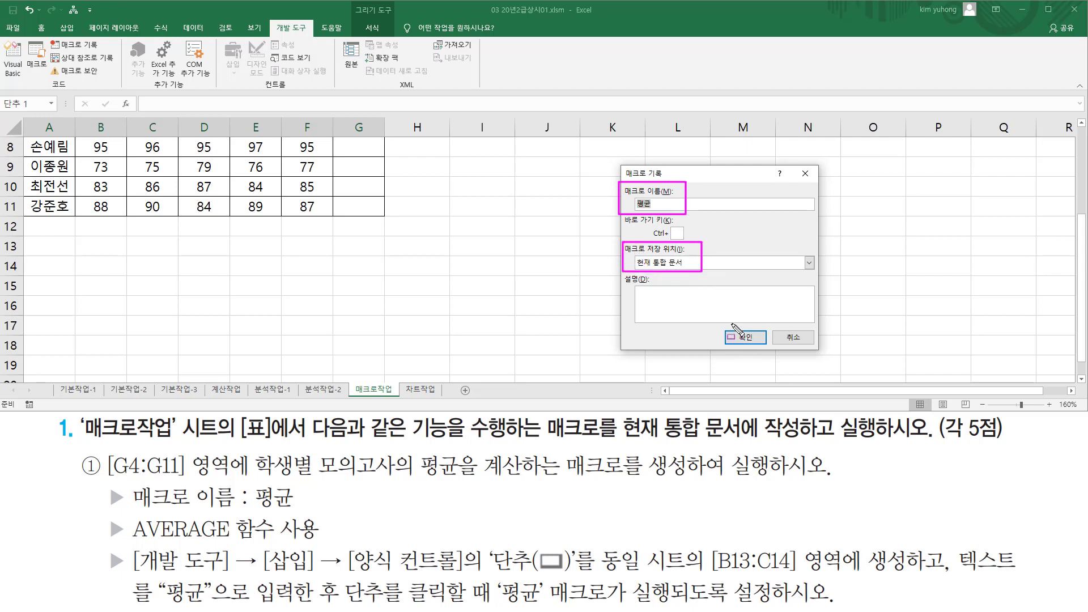
mouse_move(732, 324)
mouse_down()
mouse_move(765, 354)
mouse_move(759, 340)
mouse_up()
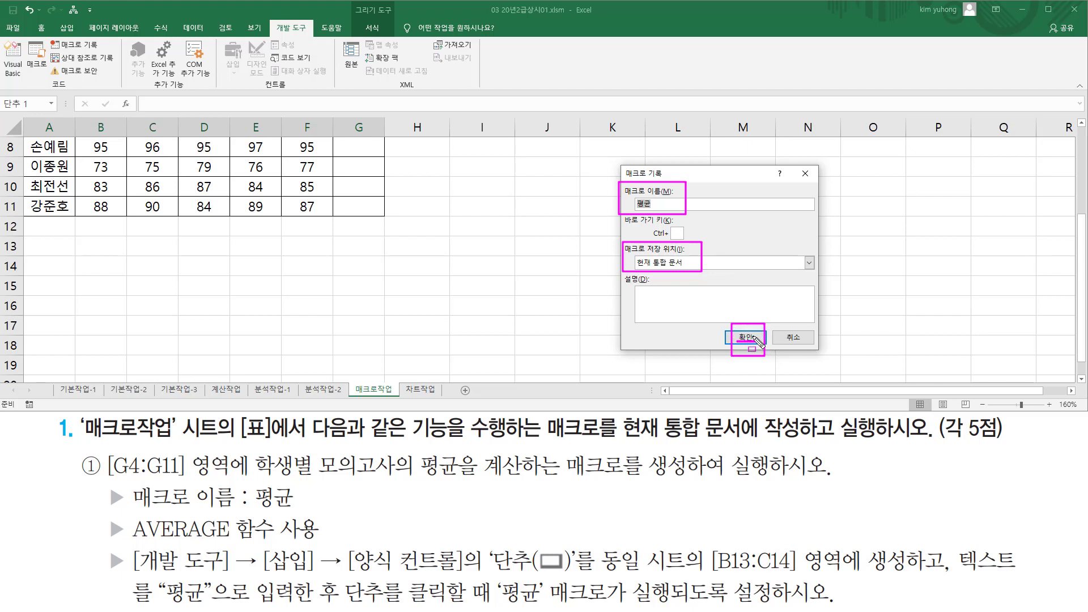
key(Escape)
click(745, 338)
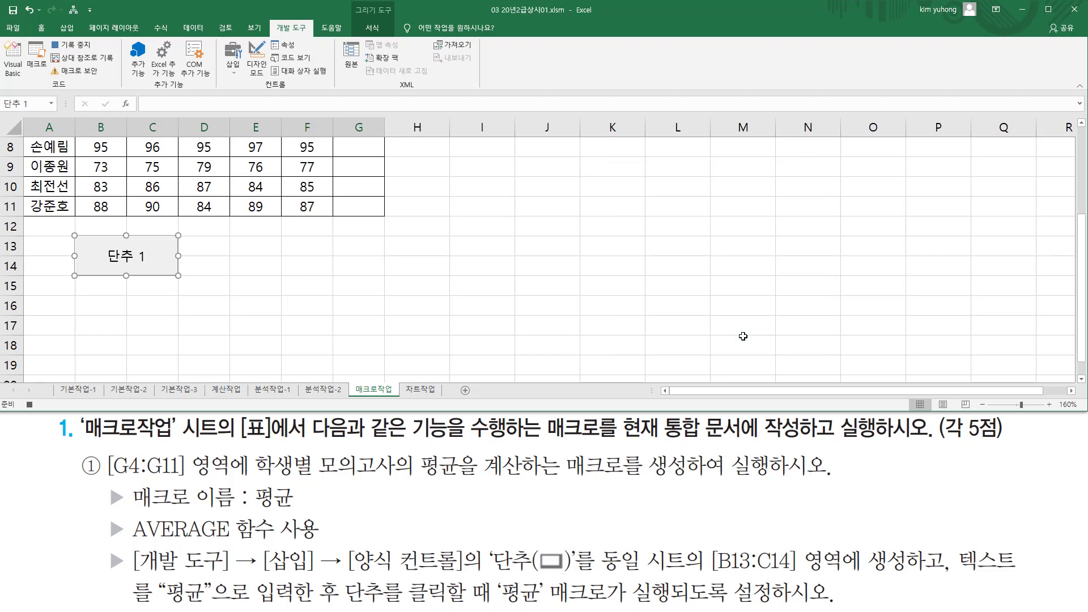
scroll(361, 311, up, 3)
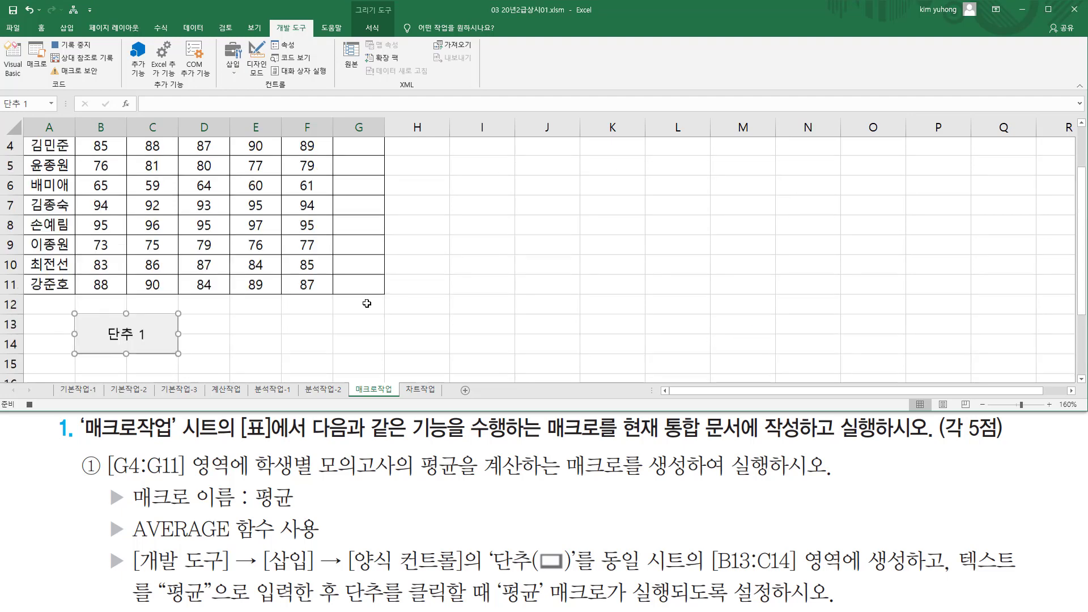
key(ctrl+2)
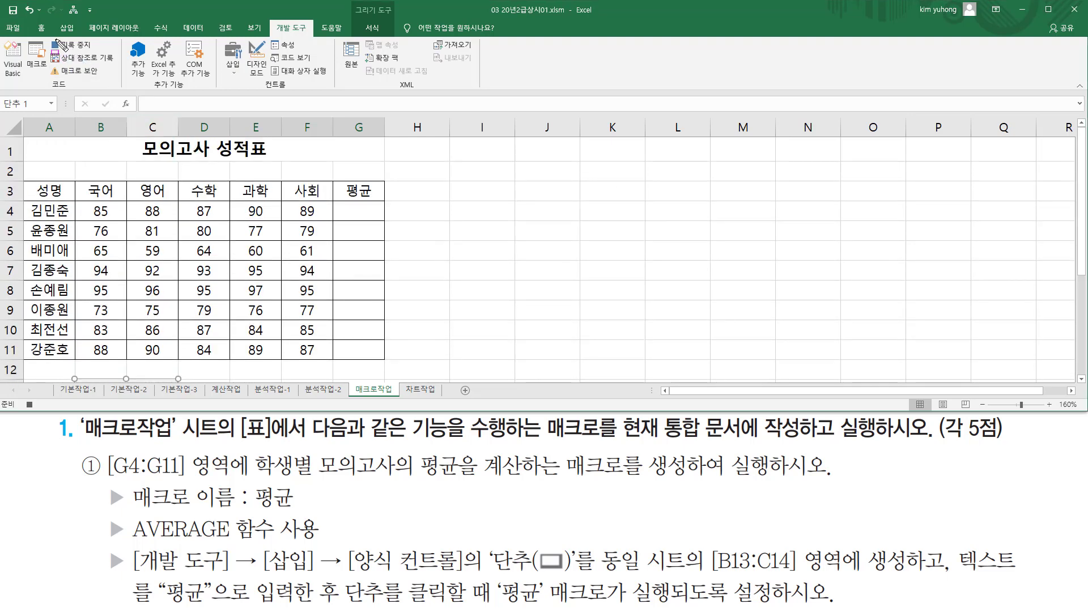
drag(44, 37, 97, 54)
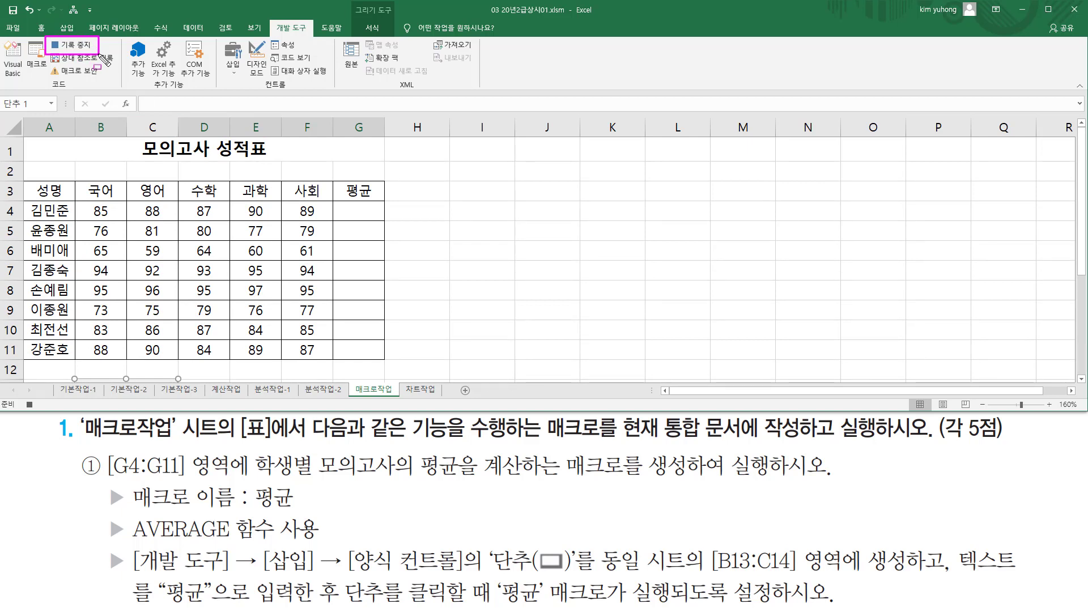
drag(21, 397, 43, 412)
click(31, 404)
click(32, 403)
- Enter the formula =AVERAGE(B4:F4) in cell G4 to average the first student's scores
click(366, 207)
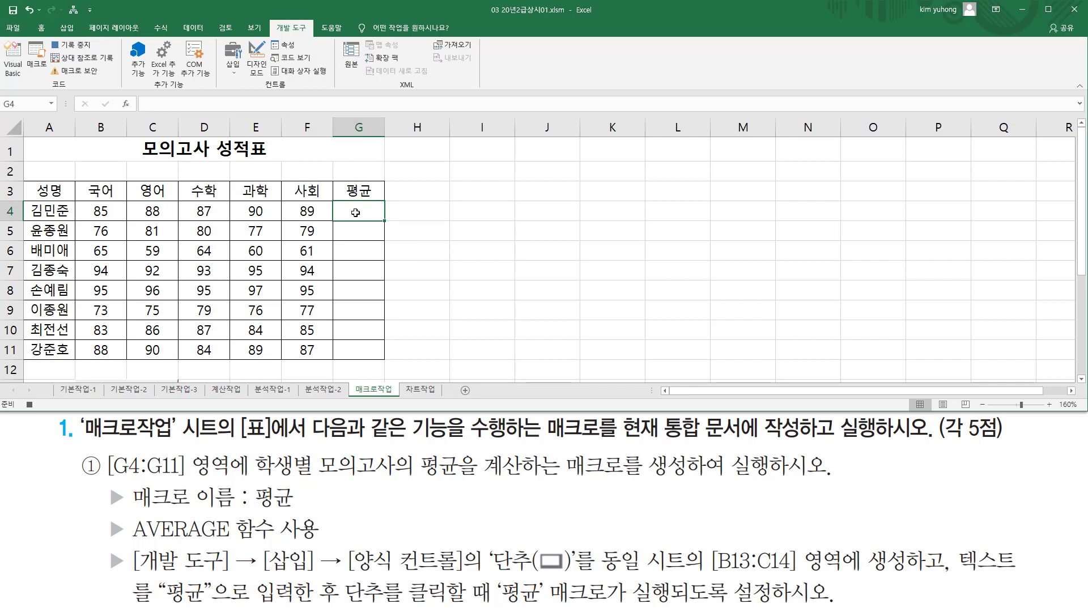
text(=)
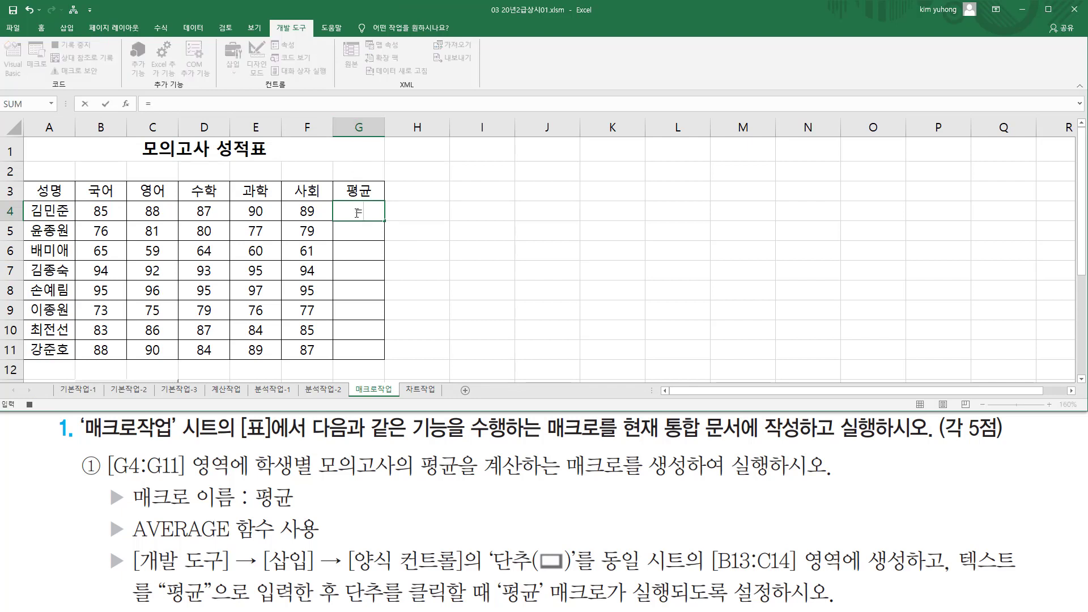
text(ave)
key(Tab)
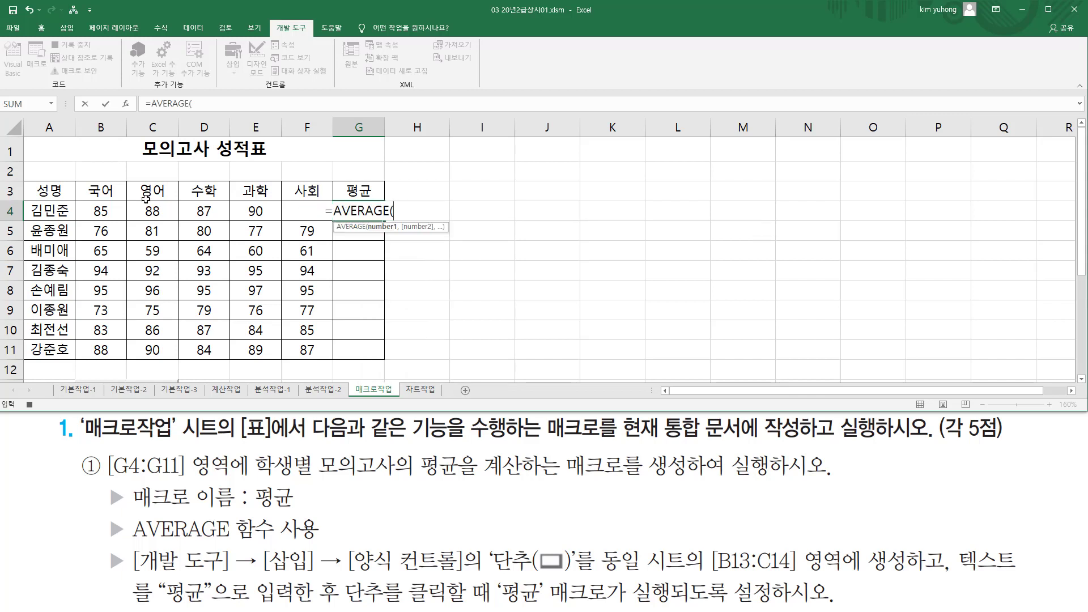
drag(101, 210, 297, 209)
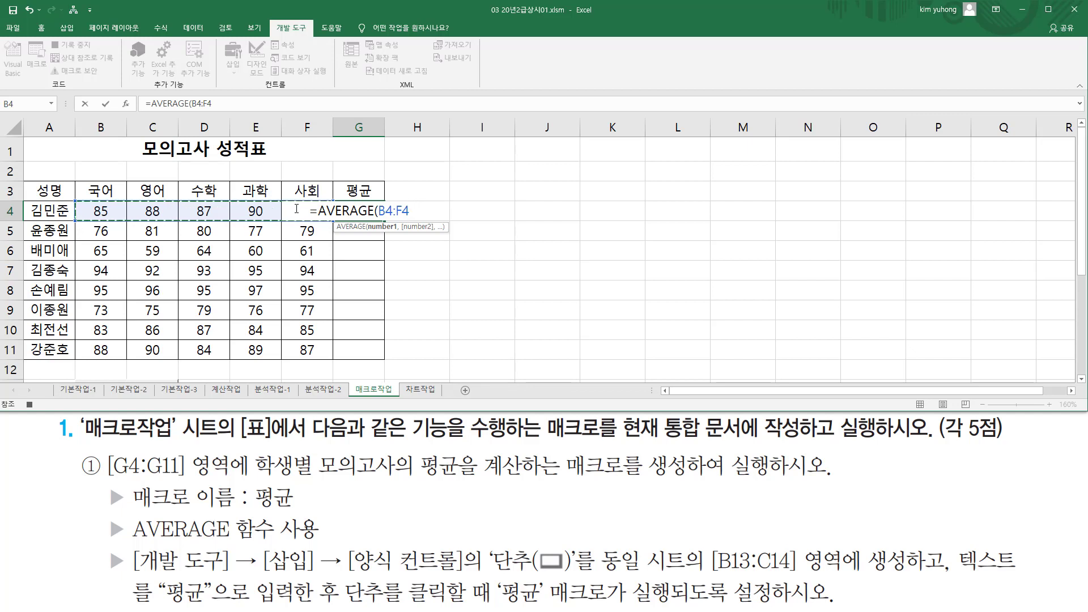
text())
key(Return)
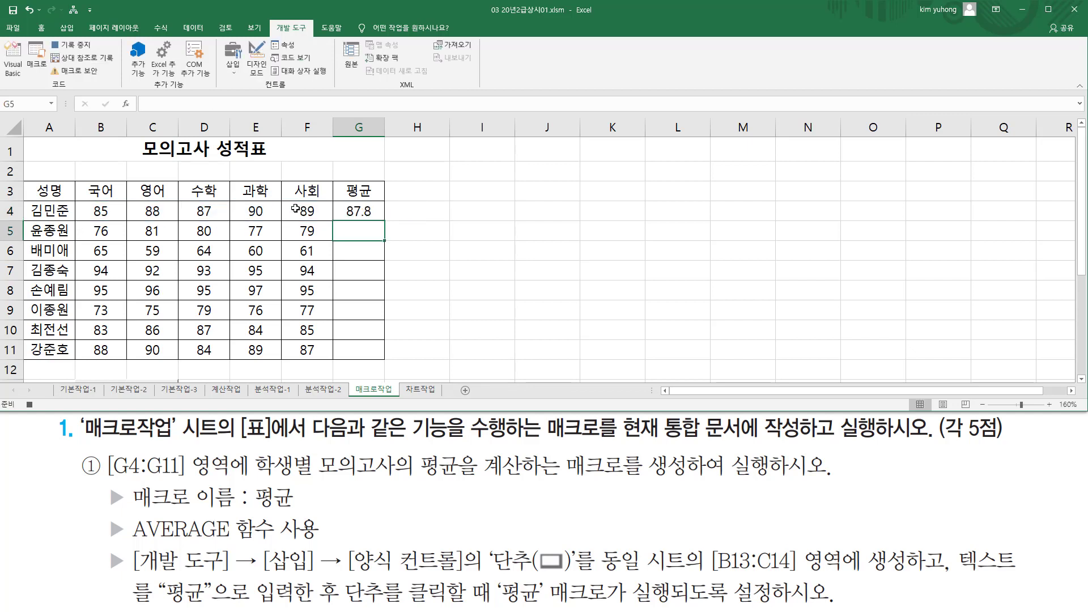
- Fill the average formula from G4 down to G11, deselect the range and stop recording the macro
click(356, 211)
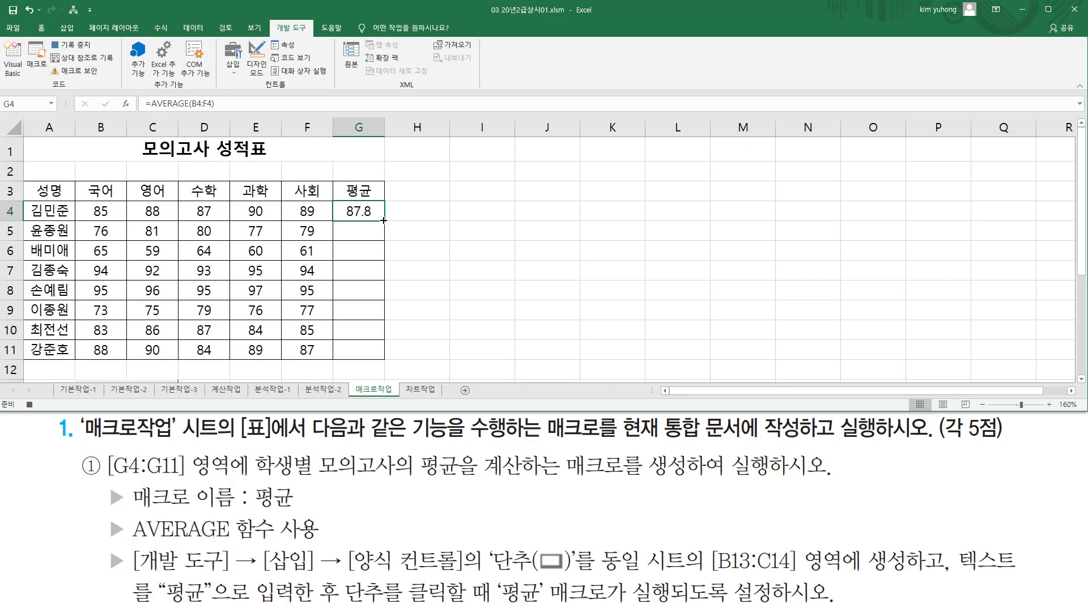
drag(384, 220, 381, 346)
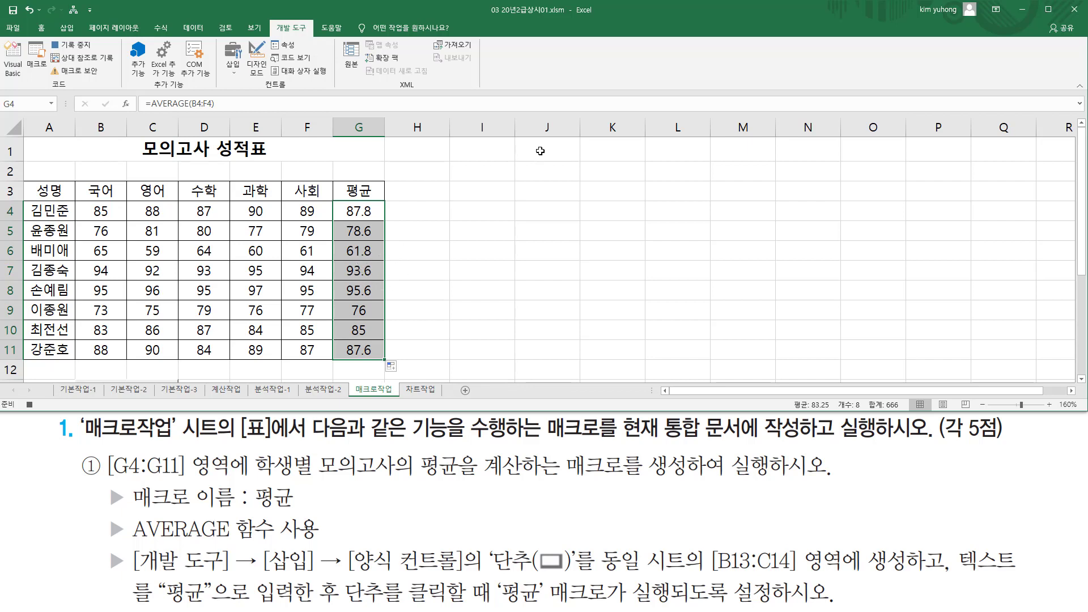
click(455, 143)
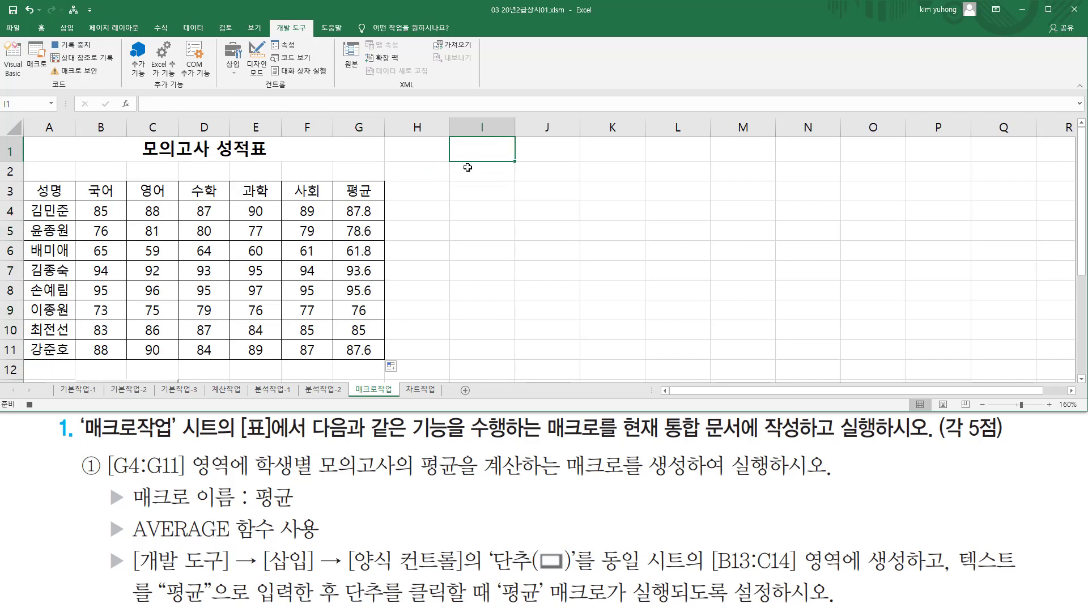
click(72, 46)
scroll(442, 234, down, 3)
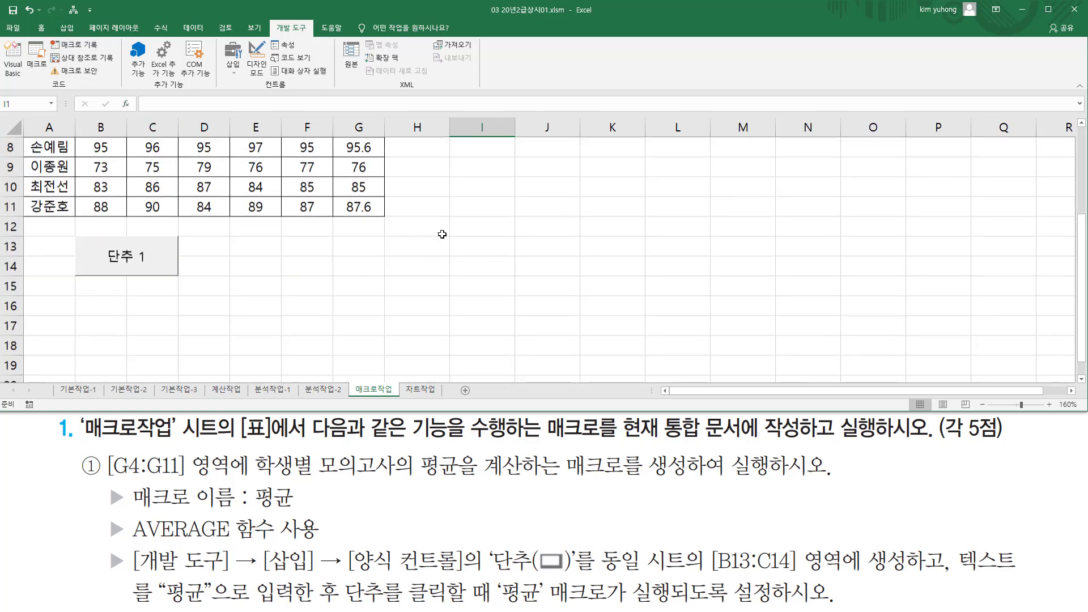
- Clear the averages in cells G4:G11
scroll(442, 234, up, 3)
click(353, 212)
drag(353, 212, 363, 351)
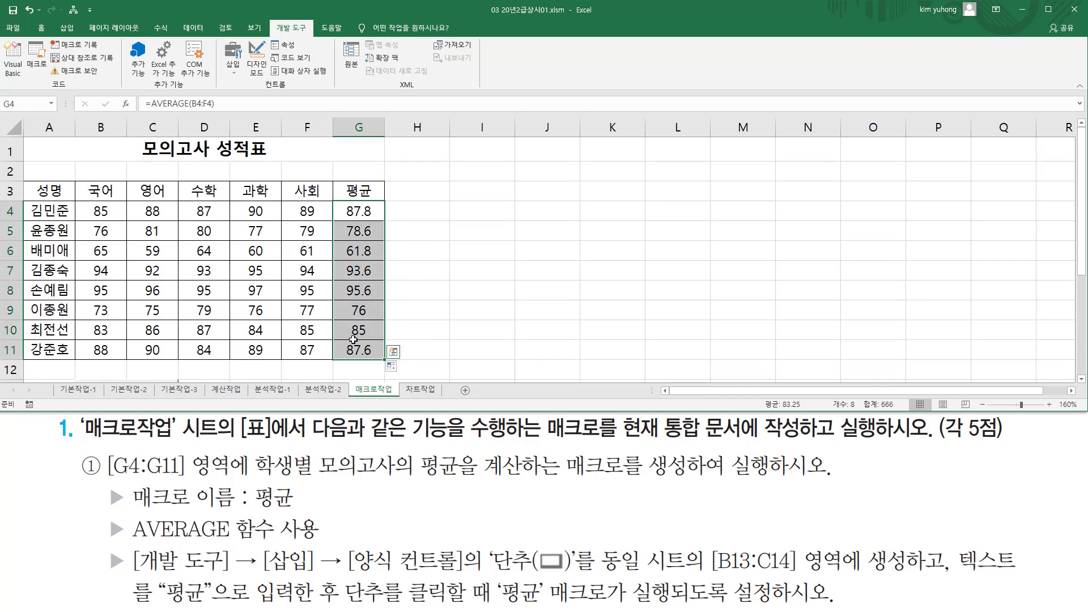
key(Delete)
- Run the 평균 macro from the button at B13:C14 to fill in the averages
click(455, 226)
scroll(122, 266, down, 2)
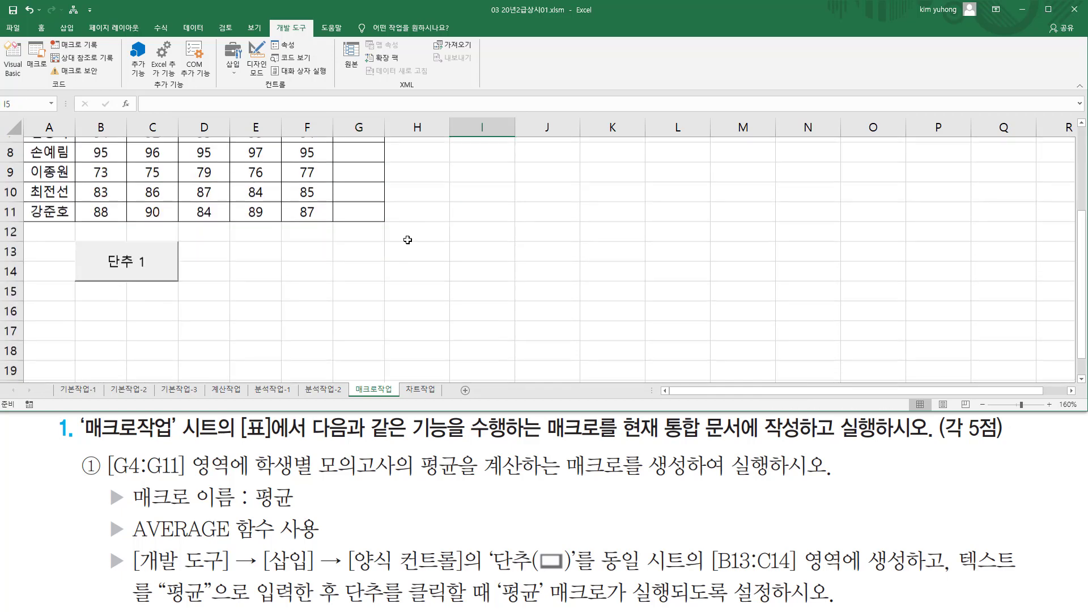
click(123, 265)
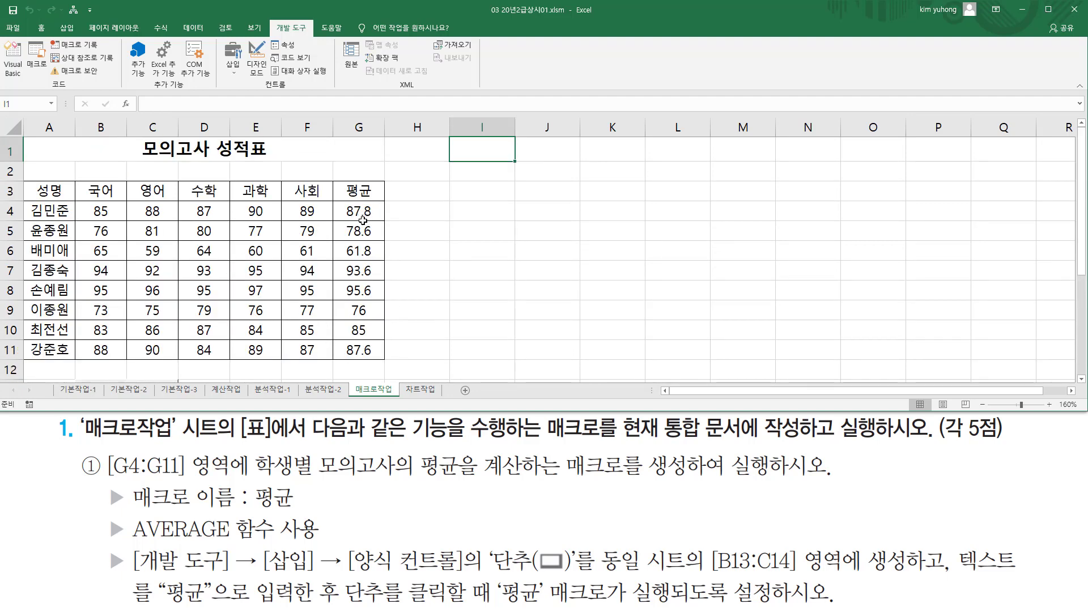
scroll(361, 221, down, 2)
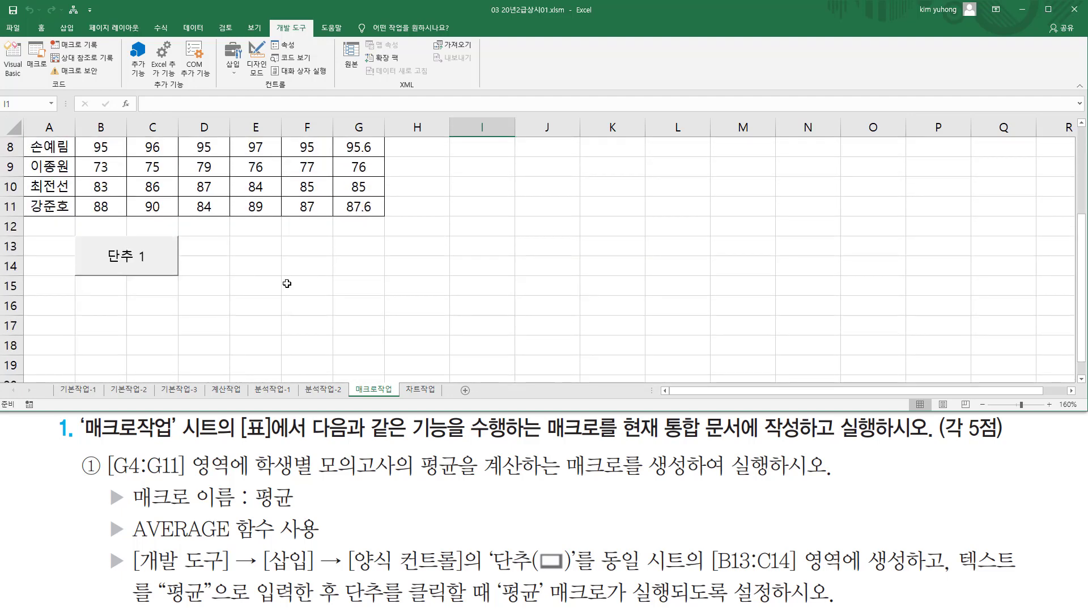
key(ctrl+2)
mouse_move(102, 244)
mouse_down()
mouse_move(116, 261)
mouse_move(161, 271)
mouse_up()
key(Escape)
- Replace the label of the form button at B13:C14 with 평균
right_click(147, 245)
key(Escape)
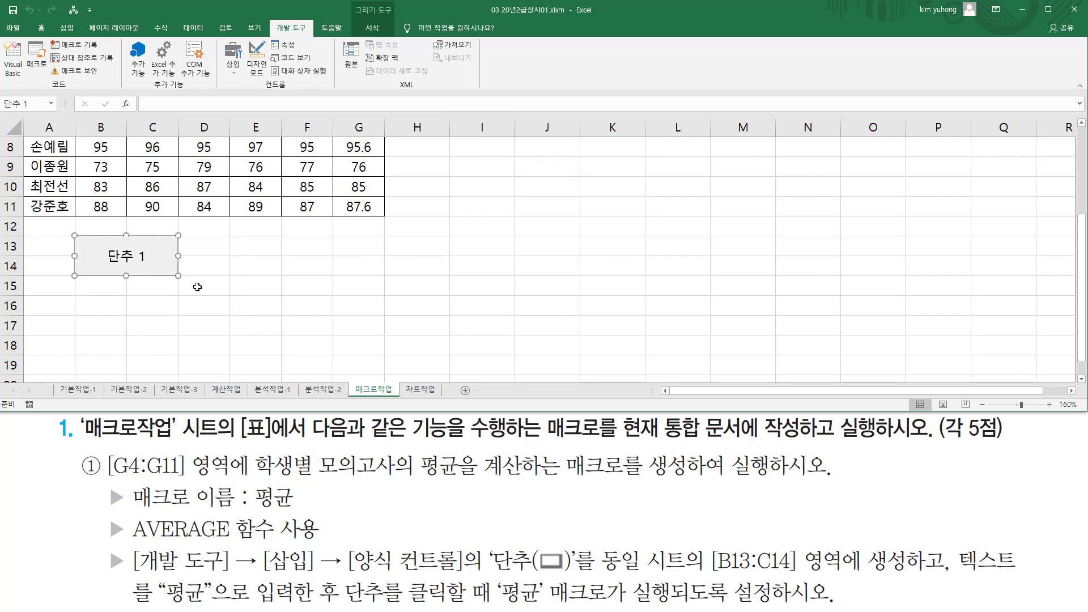
key(Delete)
key(Delete)
key(Delete)
key(Delete)
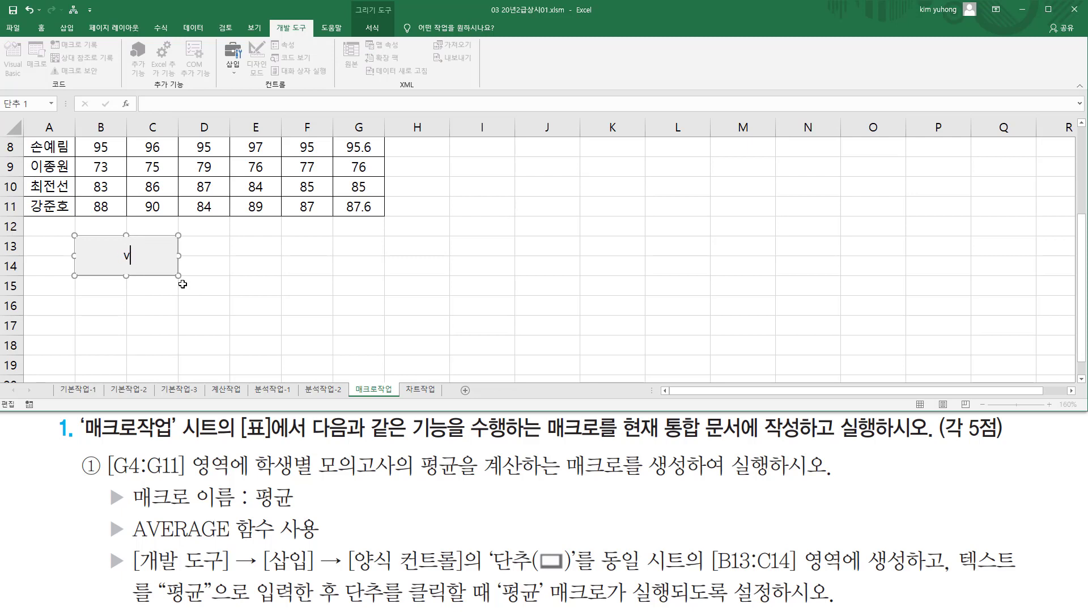
text(평균)
key(Escape)
click(151, 309)
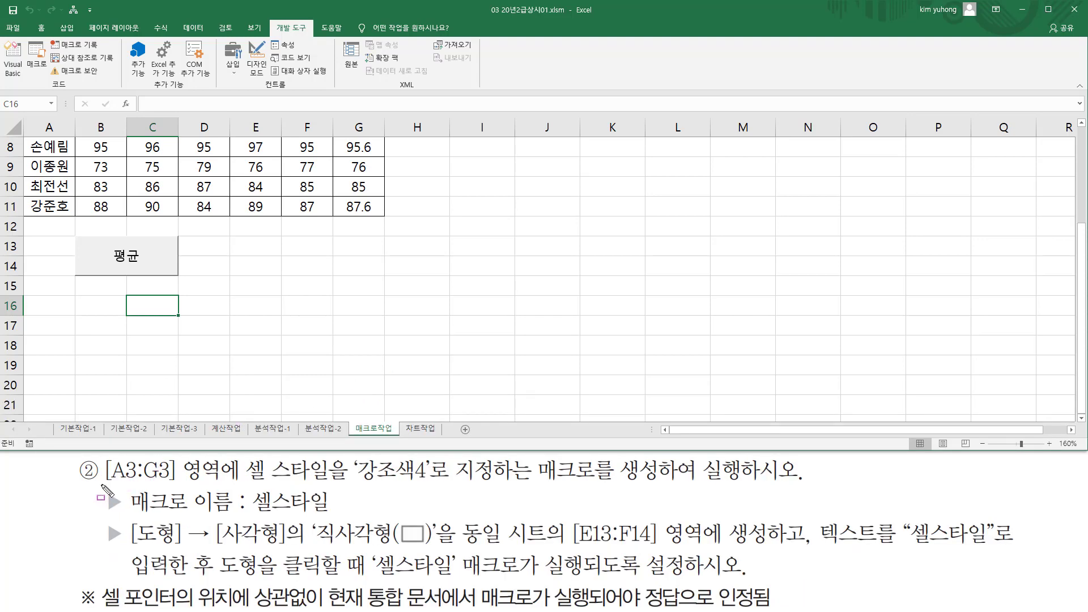
- Review the second macro task's requirements for the A3:G3 cell style, the macro name and the rectangle at E13:F14
mouse_move(103, 487)
mouse_down()
mouse_move(199, 486)
mouse_move(226, 460)
mouse_up()
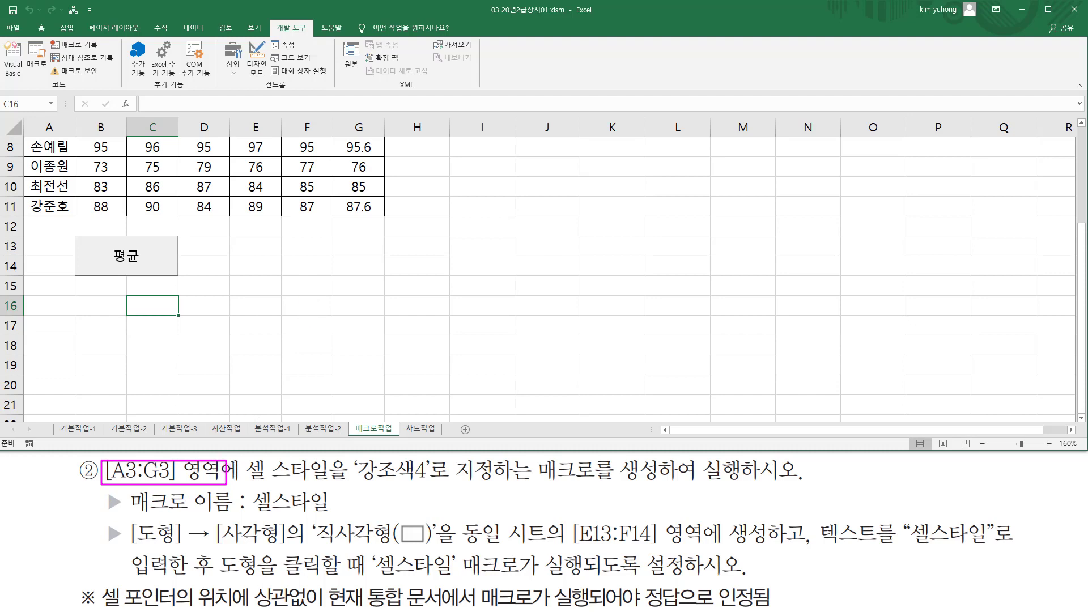
scroll(30, 183, up, 3)
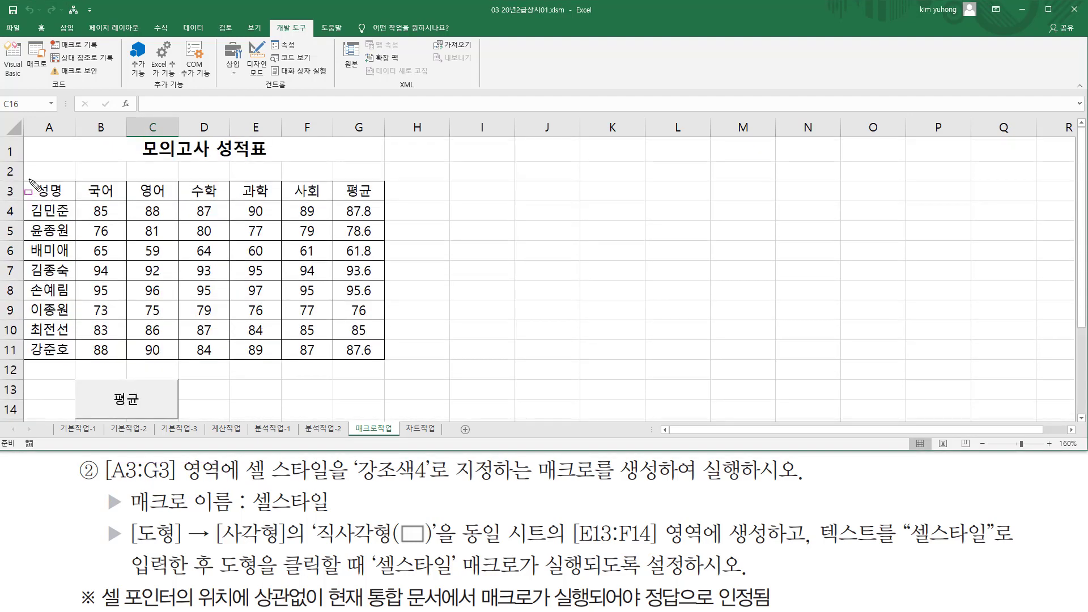
mouse_move(30, 182)
mouse_down()
mouse_move(156, 203)
mouse_move(386, 205)
mouse_up()
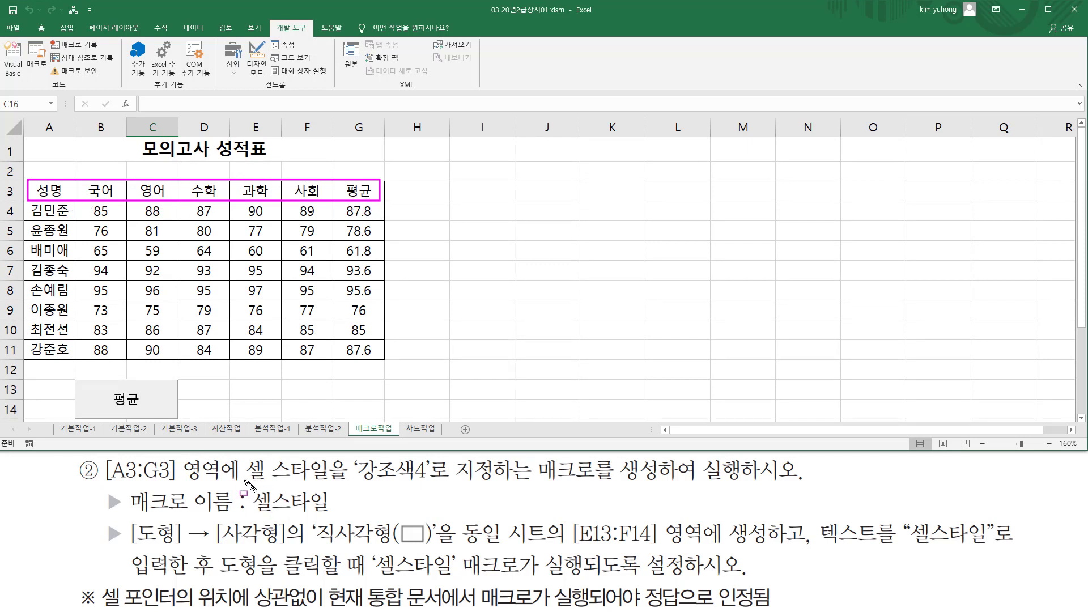
drag(240, 483, 431, 483)
drag(527, 482, 781, 483)
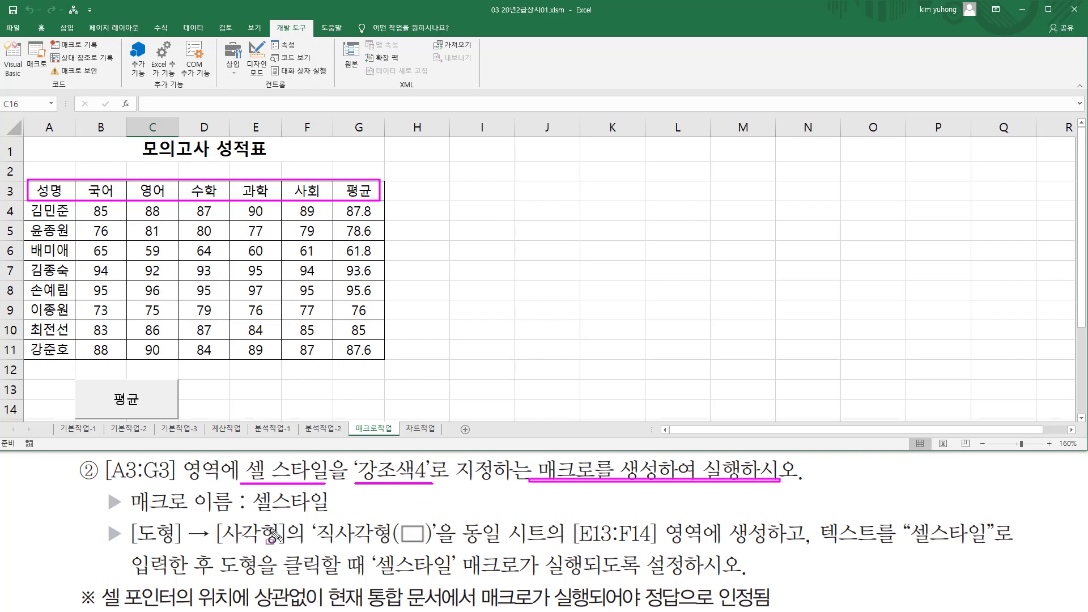
drag(254, 514, 327, 515)
mouse_move(125, 521)
mouse_down()
mouse_move(140, 542)
mouse_move(201, 547)
mouse_up()
drag(202, 548, 434, 549)
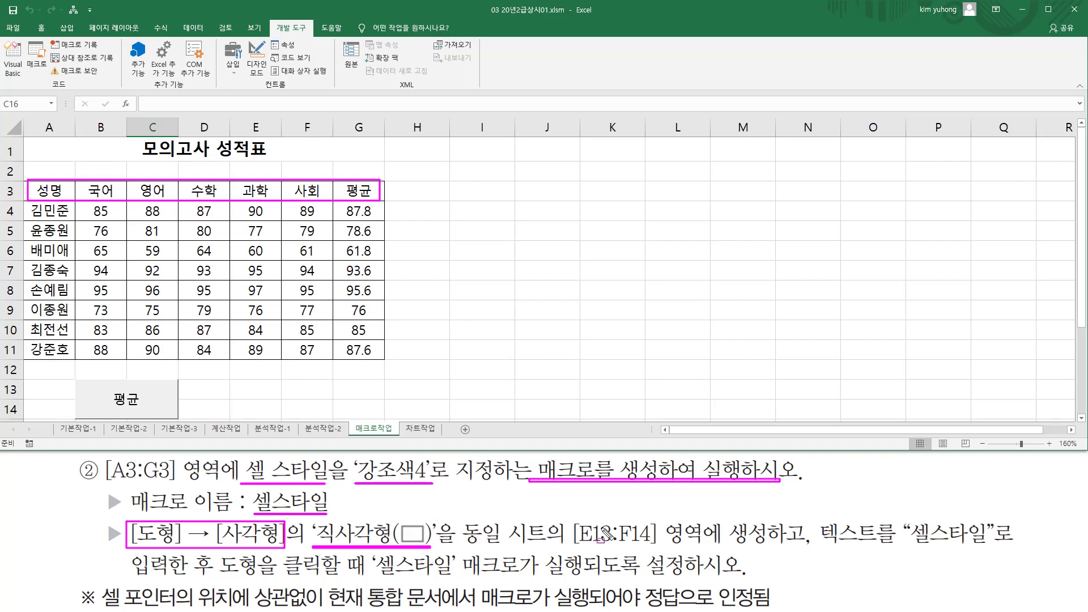
drag(569, 518, 661, 550)
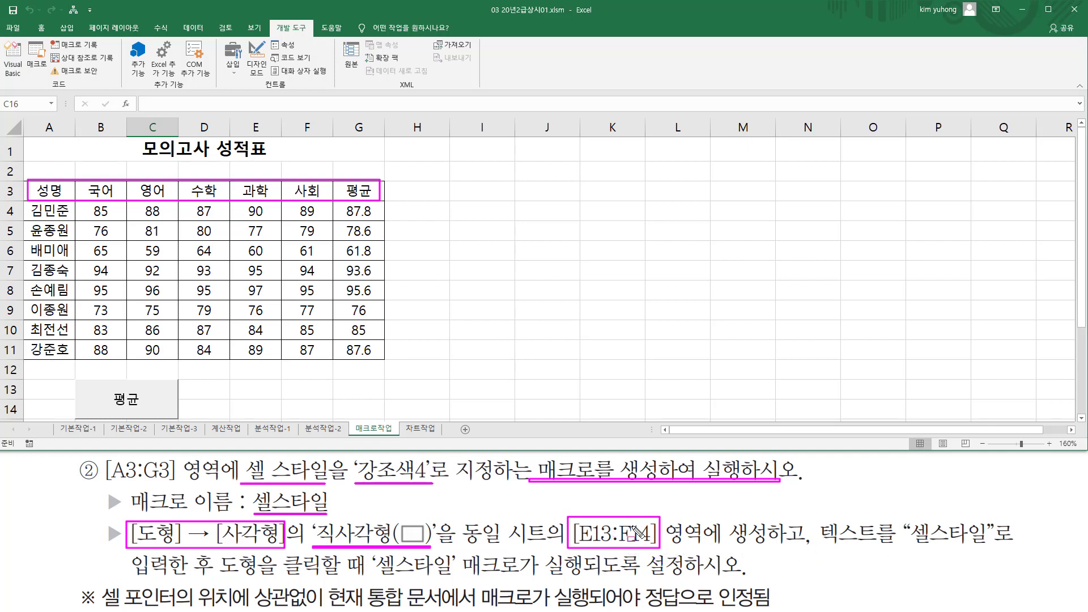
drag(912, 547, 987, 547)
drag(220, 576, 520, 574)
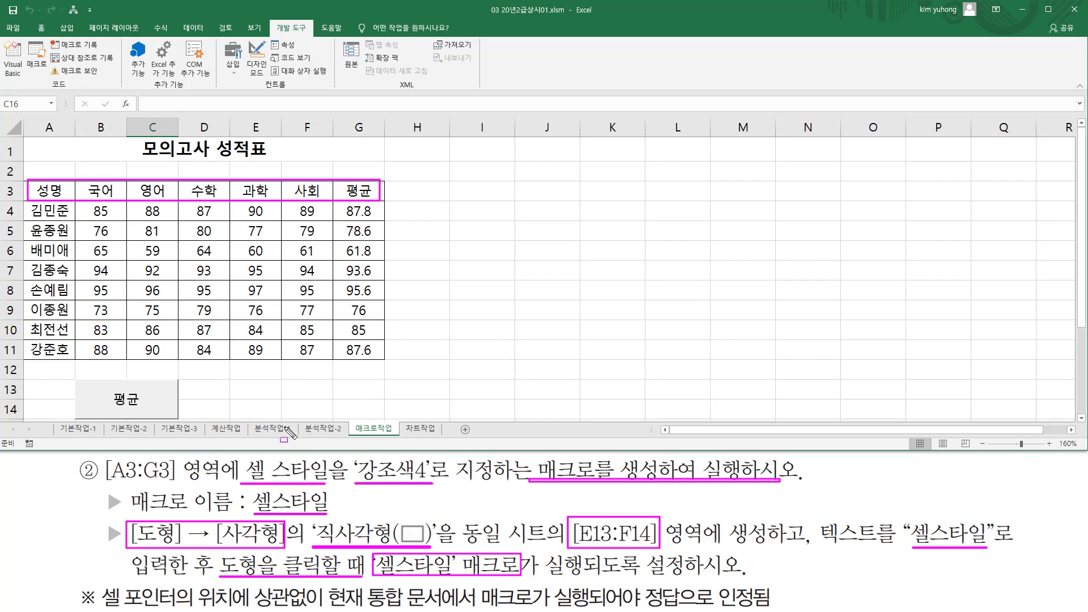
mouse_move(229, 379)
mouse_down()
mouse_move(245, 404)
mouse_move(332, 419)
mouse_up()
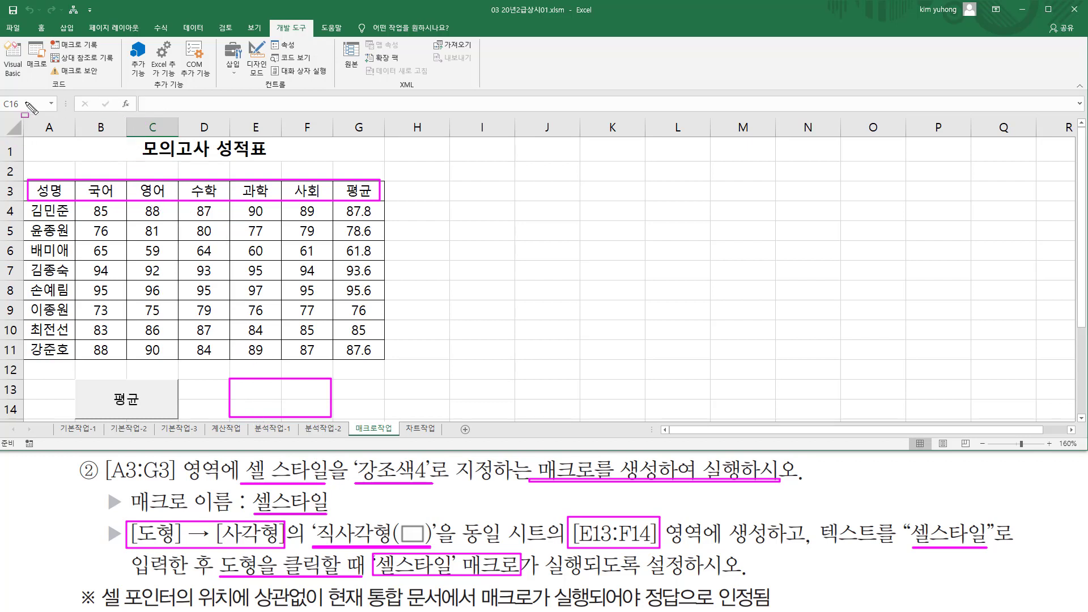
key(Escape)
- Draw a rectangle shape that exactly covers cells E13:F14
click(66, 29)
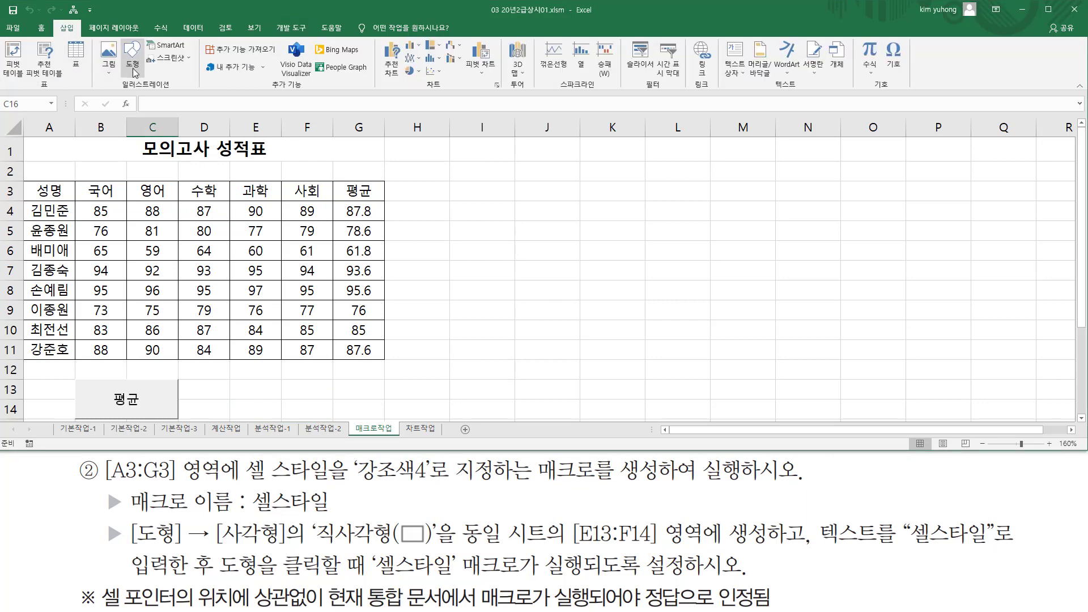
click(133, 68)
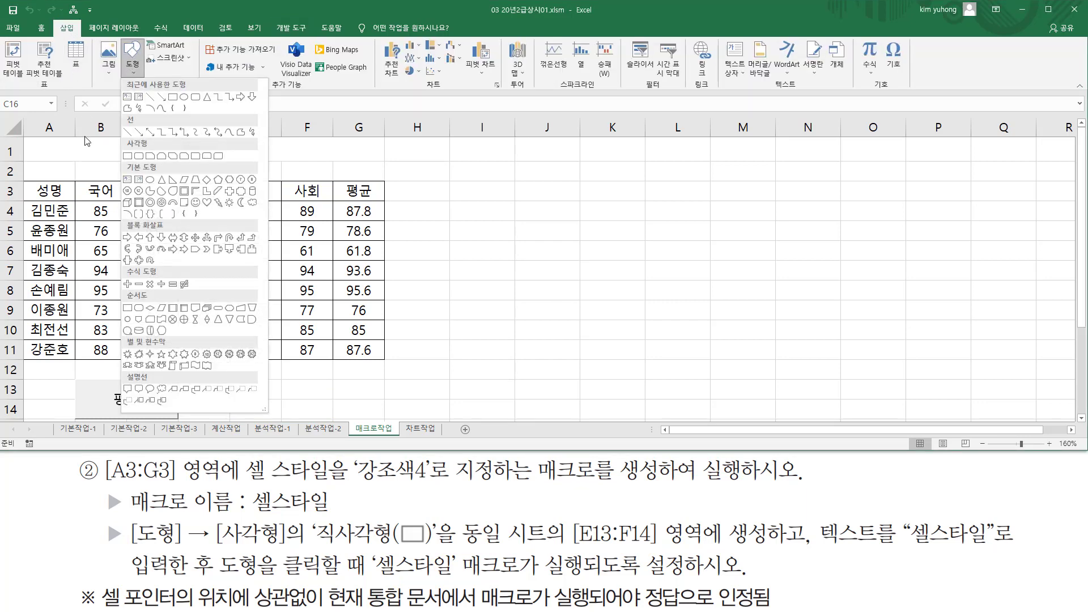
click(127, 157)
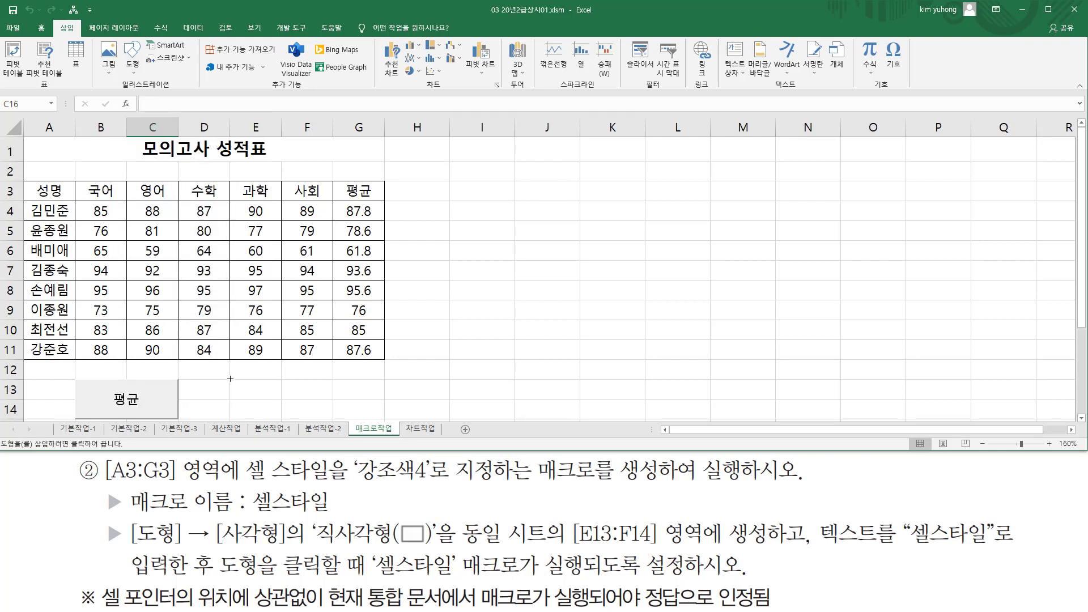
drag(262, 390, 334, 335)
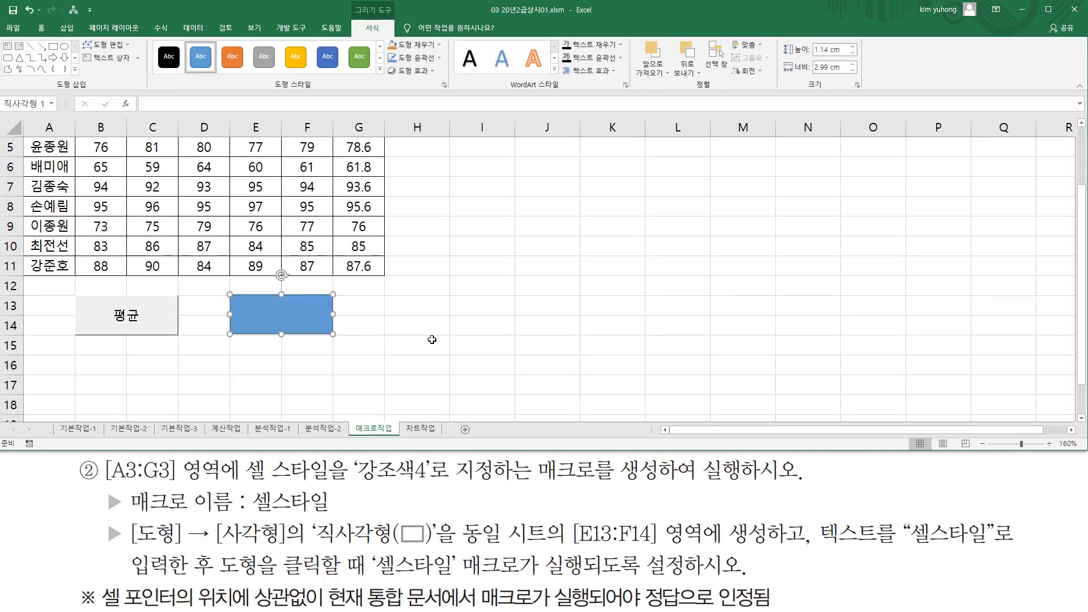
click(410, 337)
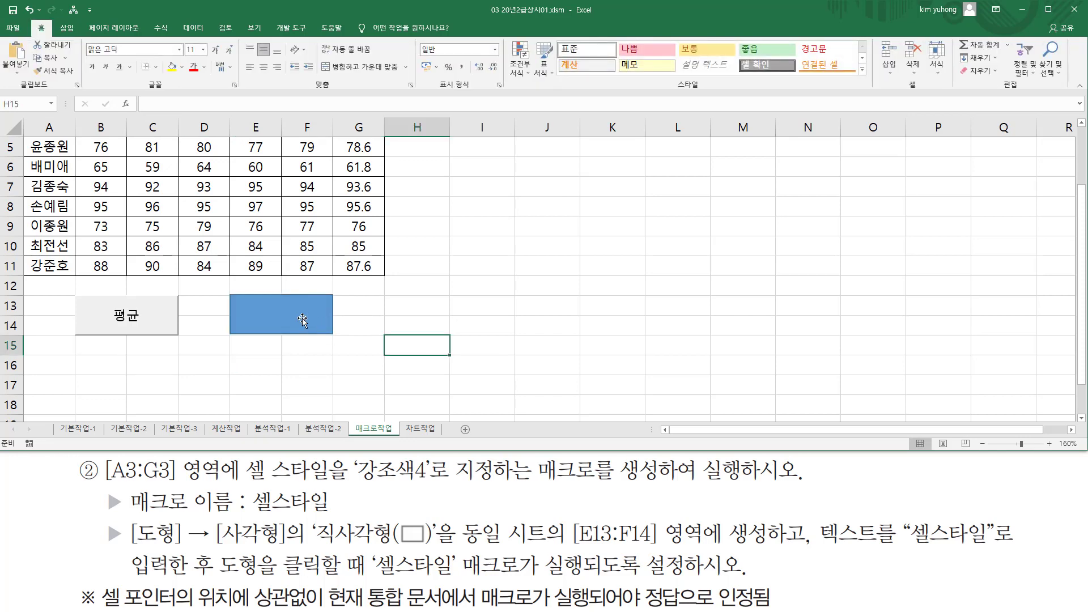
- Add the text 셀스타일 to the rectangle at E13:F14
right_click(248, 309)
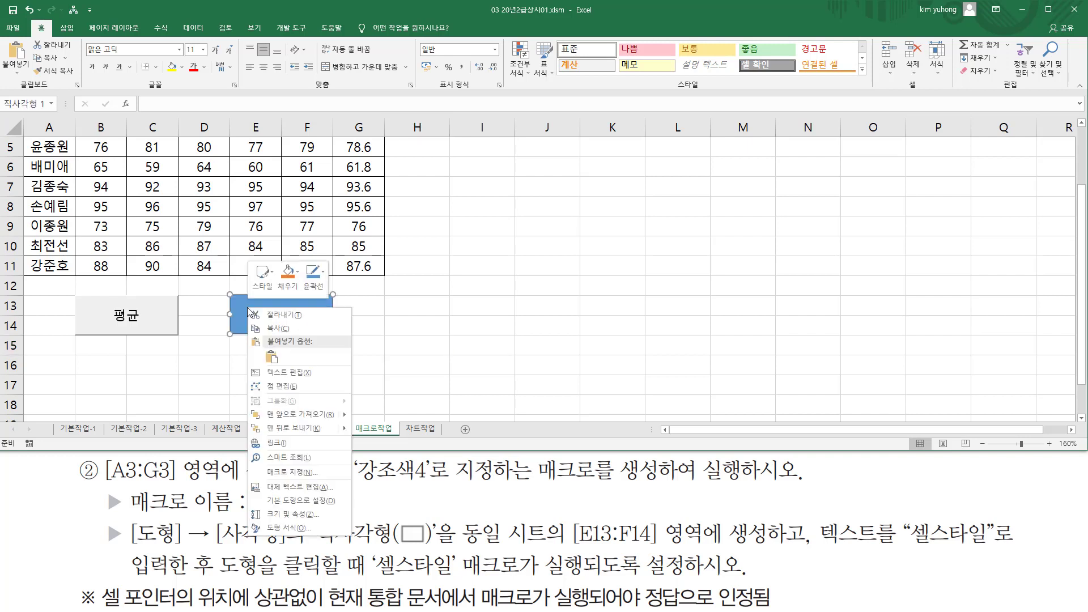
click(274, 375)
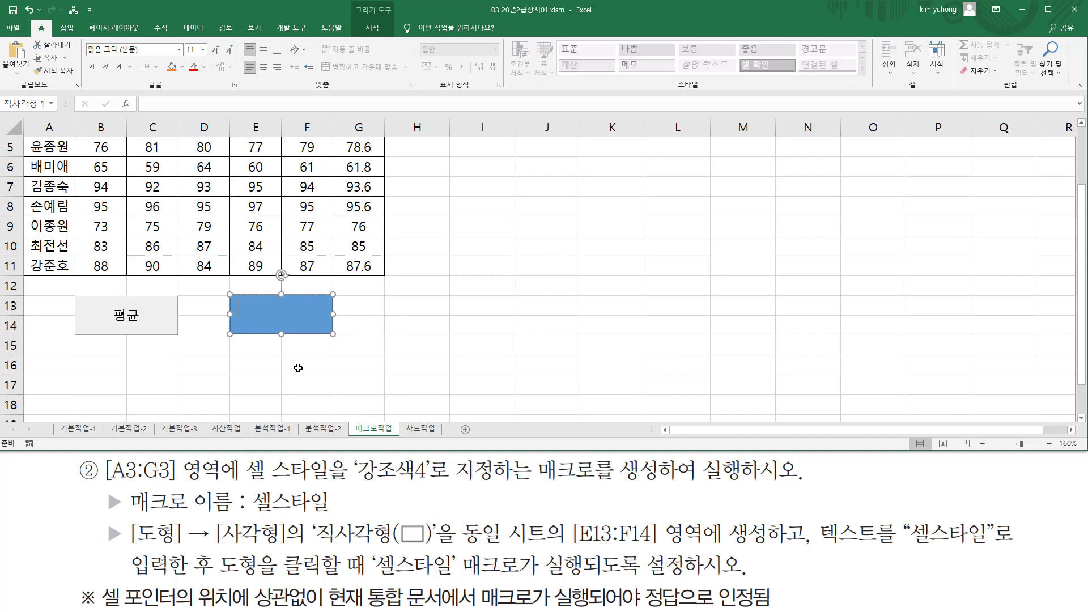
text(ㅅ)
text(스타일)
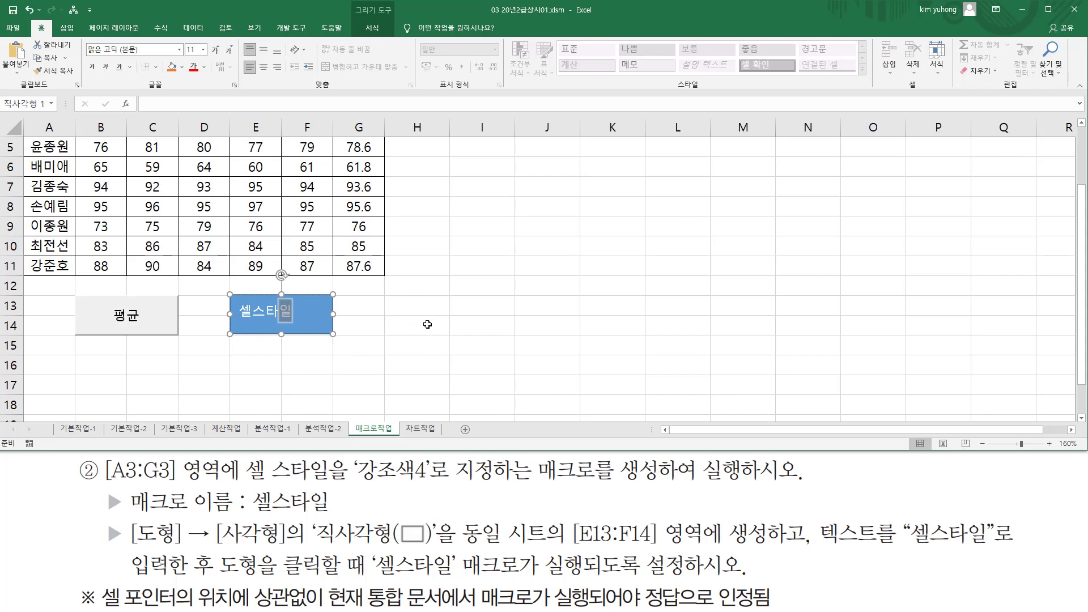
click(370, 352)
click(435, 350)
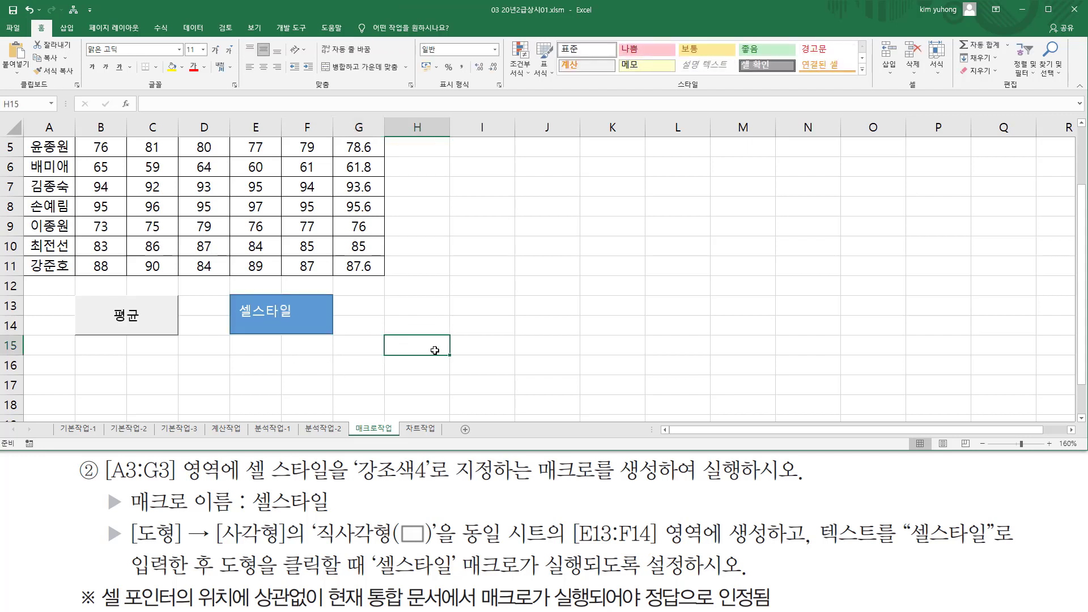
- Assign a new macro named 셀스타일 to the rectangle and choose to record it
click(307, 296)
right_click(307, 295)
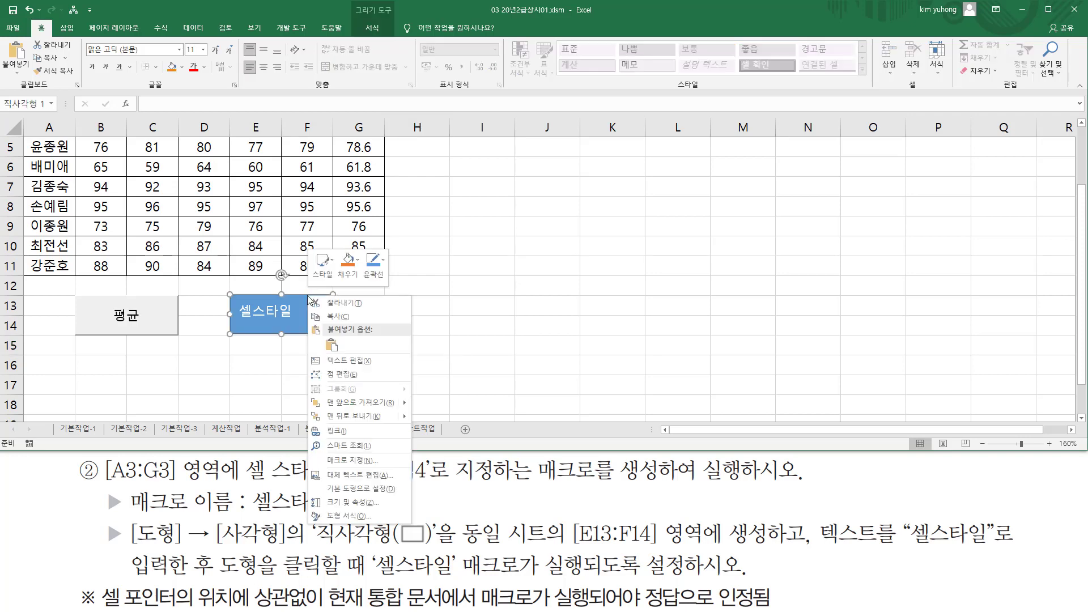
click(349, 462)
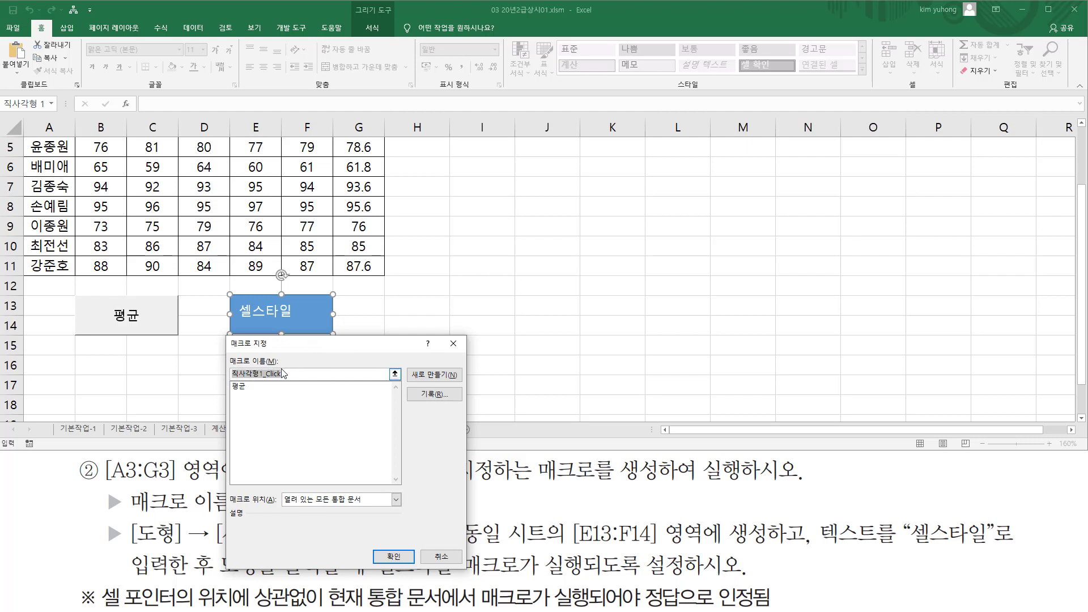
text(ㅅ)
text(스타일)
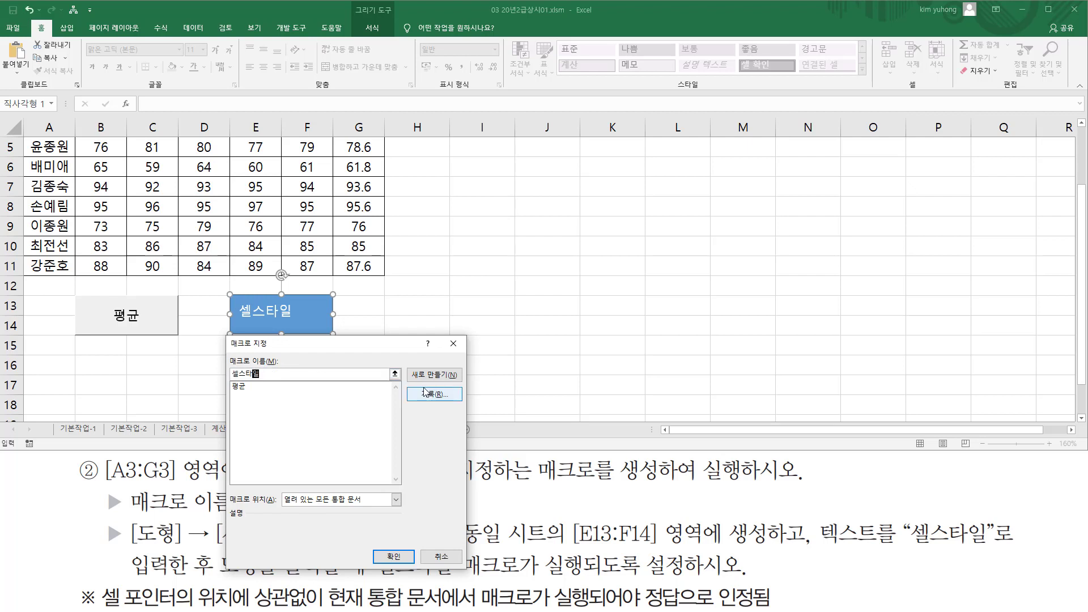
drag(229, 368, 266, 380)
drag(407, 385, 448, 401)
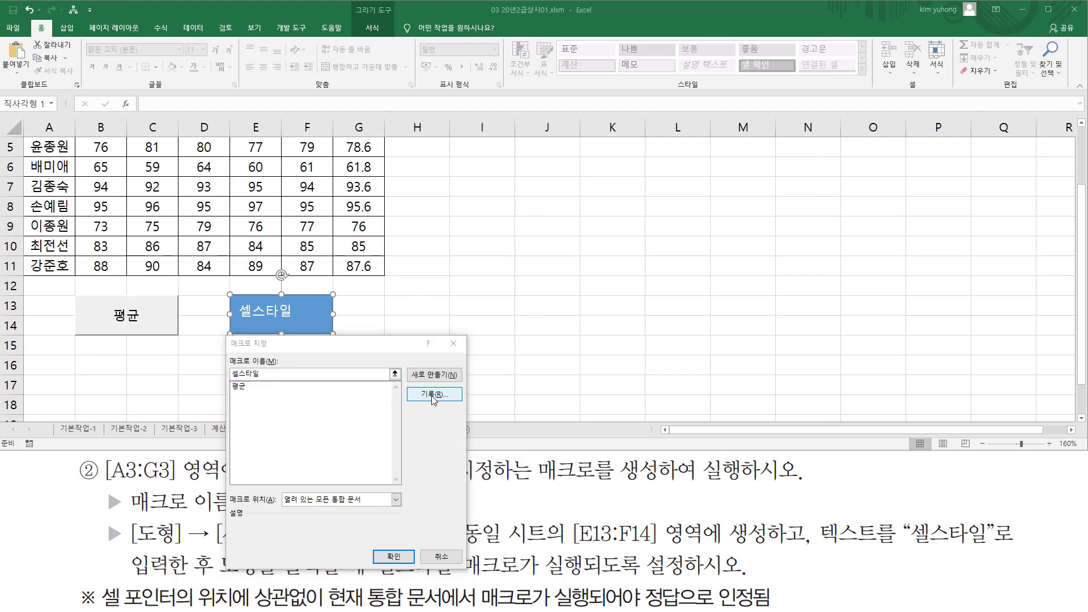
click(436, 394)
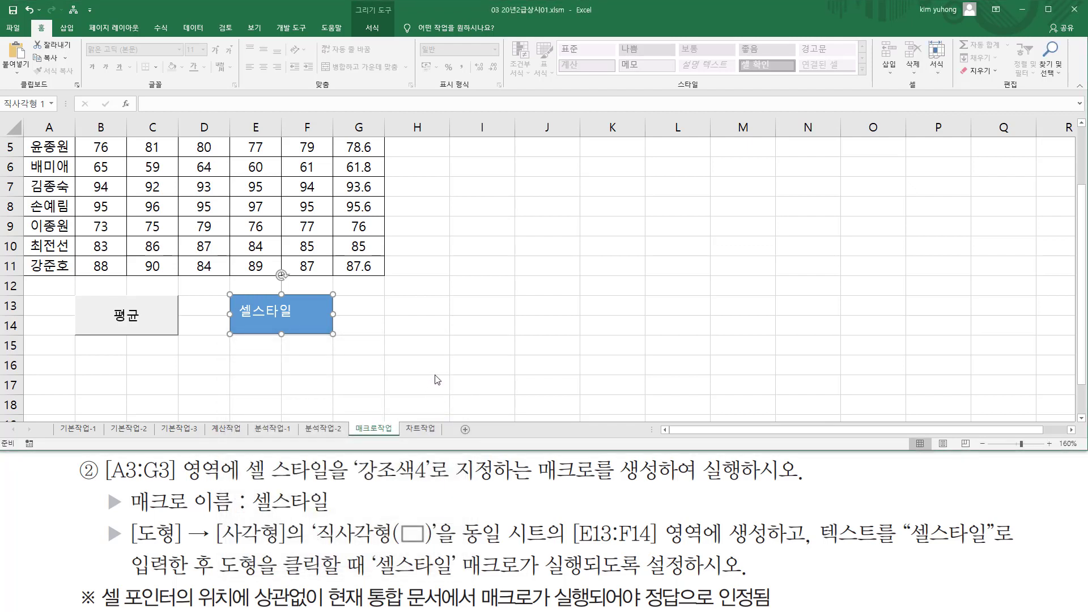
- Start recording the 셀스타일 macro with 현재 통합 문서 as its storage location
mouse_move(344, 365)
mouse_down()
mouse_move(488, 281)
mouse_move(511, 247)
mouse_up()
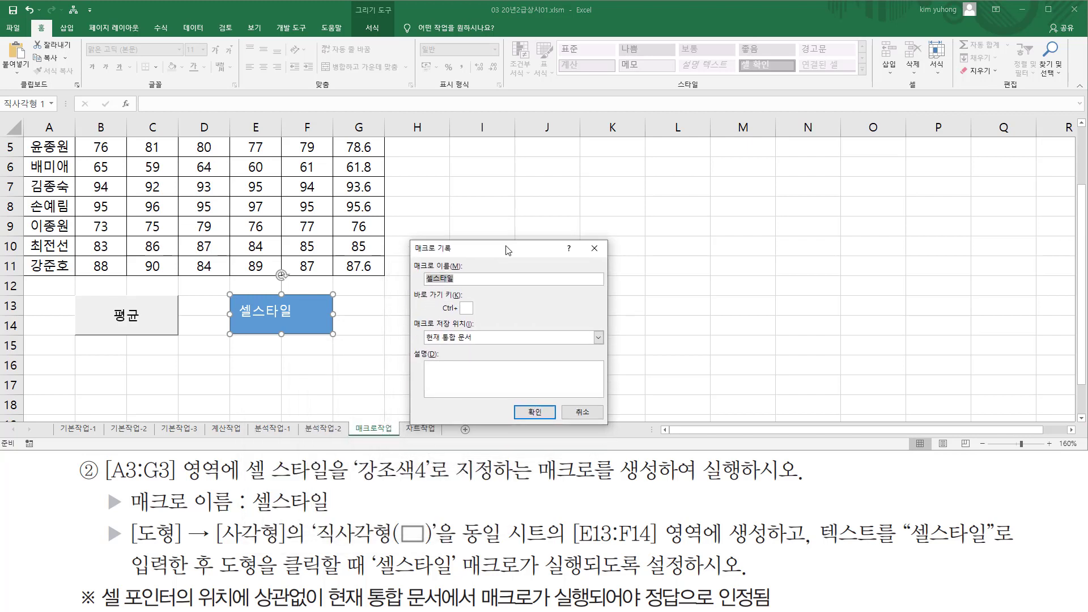
key(ctrl+2)
drag(411, 256, 470, 286)
mouse_move(412, 318)
mouse_down()
mouse_move(438, 339)
mouse_move(484, 343)
mouse_up()
drag(515, 397, 546, 424)
key(Escape)
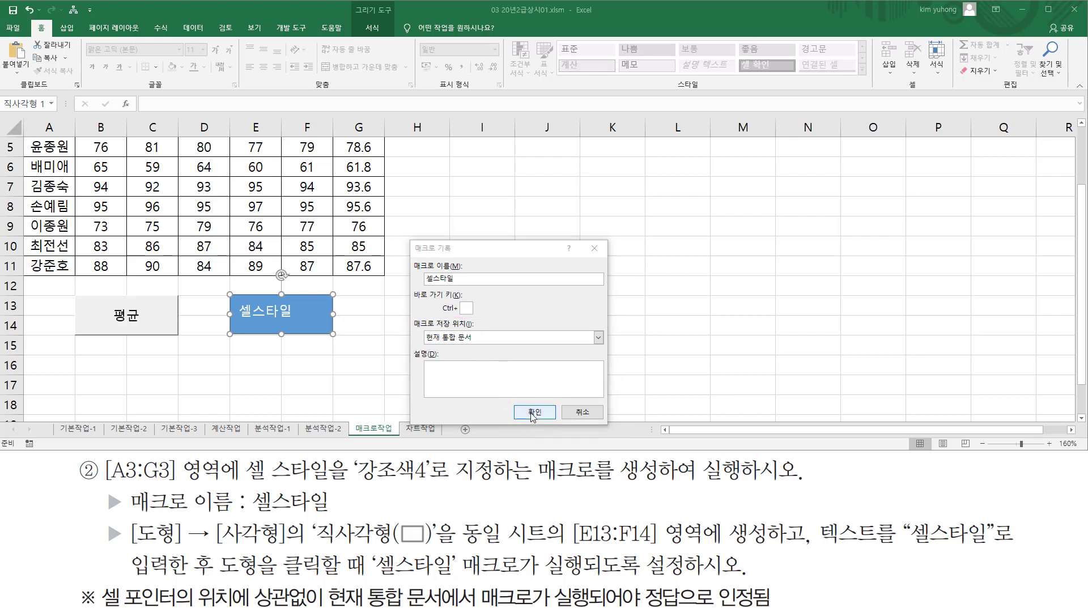
click(533, 413)
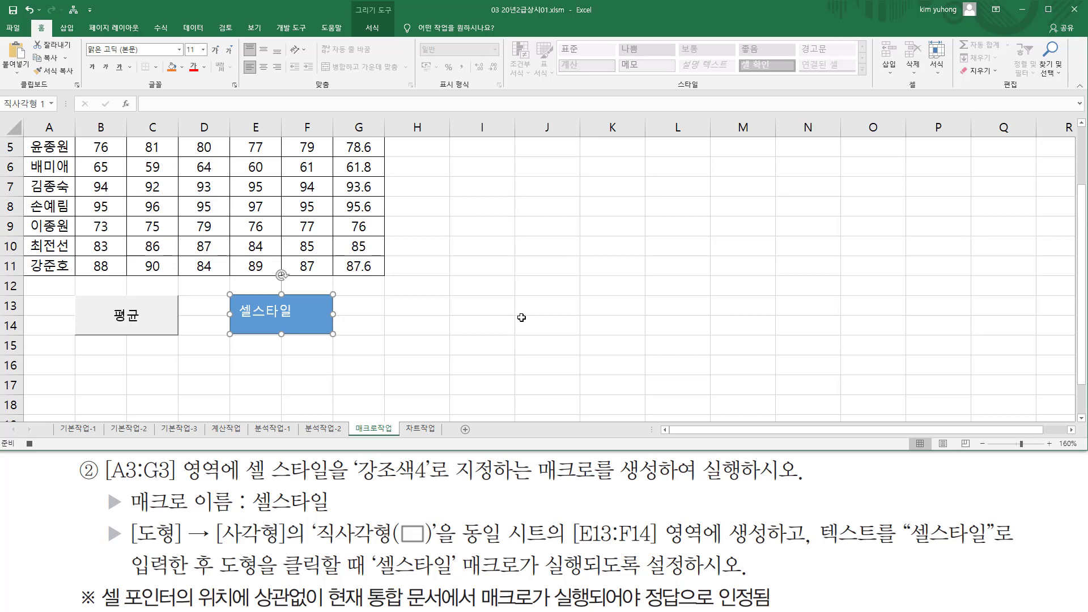
- Apply the 강조색4 cell style to the header cells A3:G3 and stop recording the macro
scroll(391, 327, up, 2)
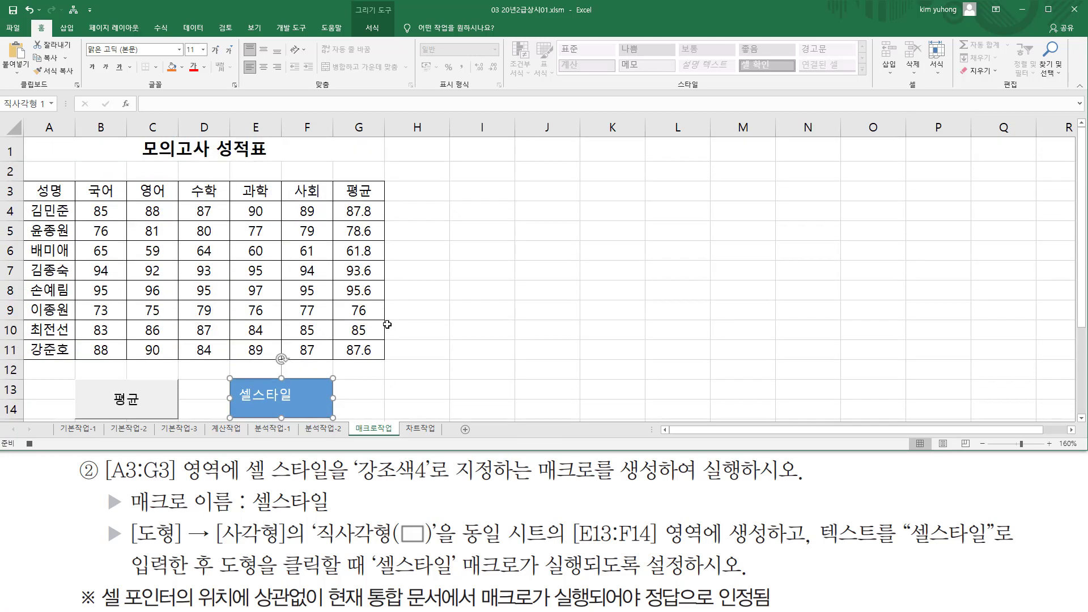
click(51, 187)
drag(48, 190, 366, 191)
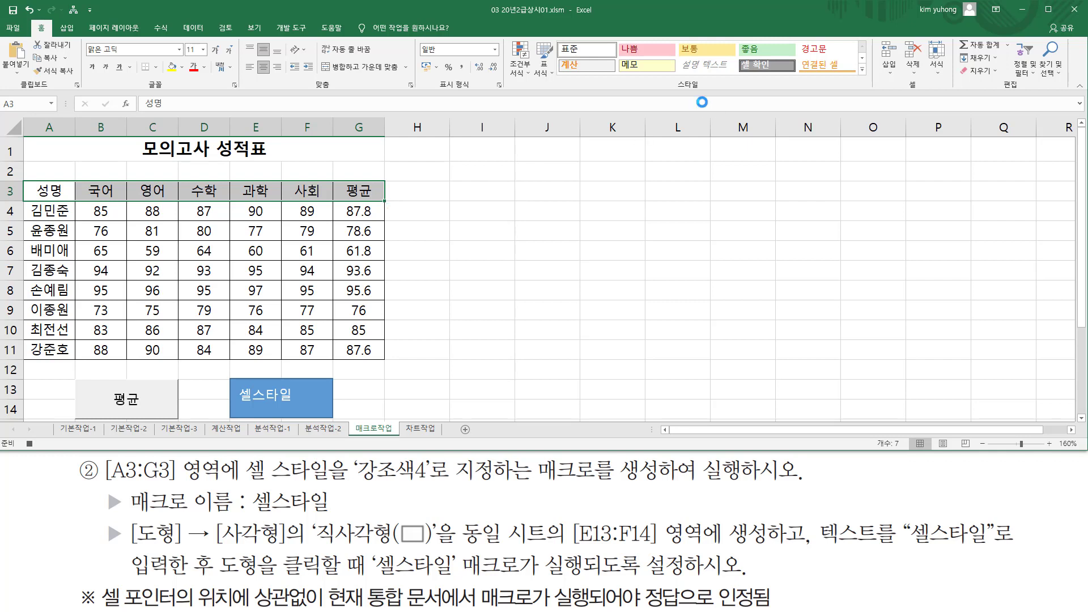
drag(670, 77, 706, 91)
key(Escape)
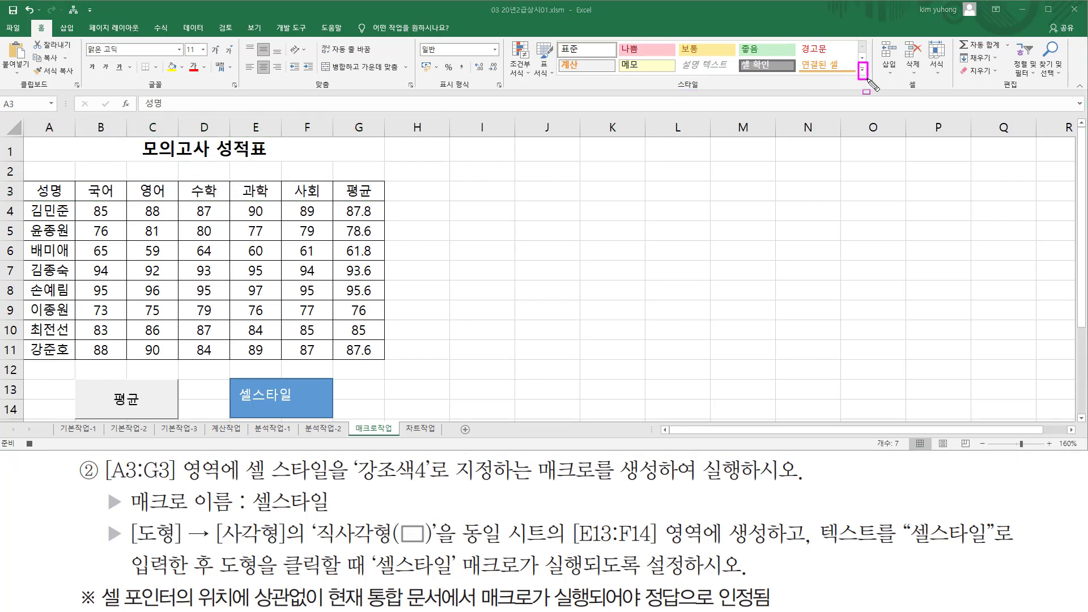
key(Escape)
click(863, 71)
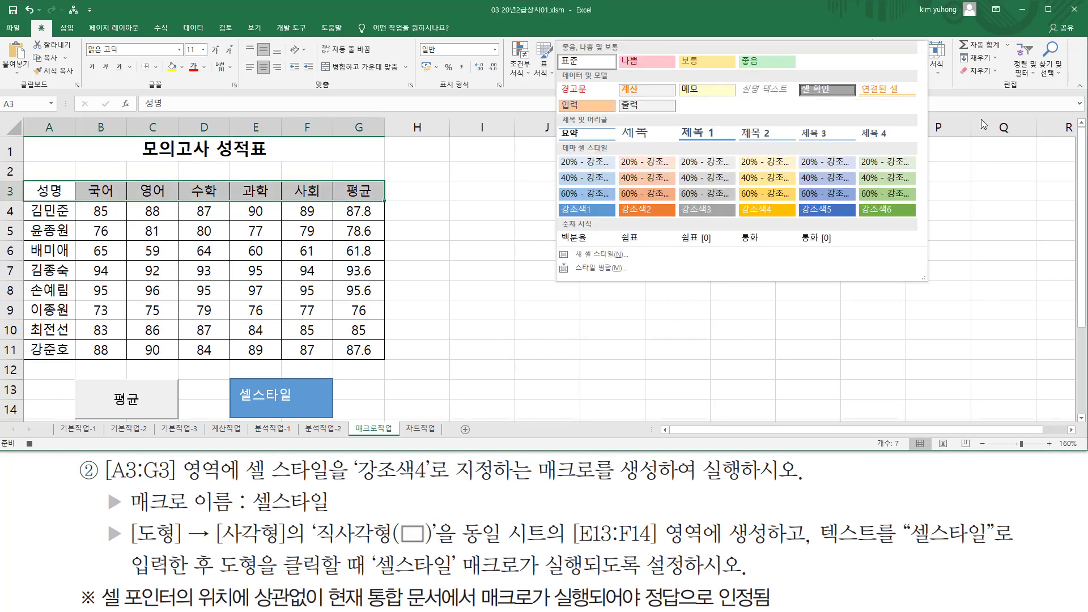
click(761, 212)
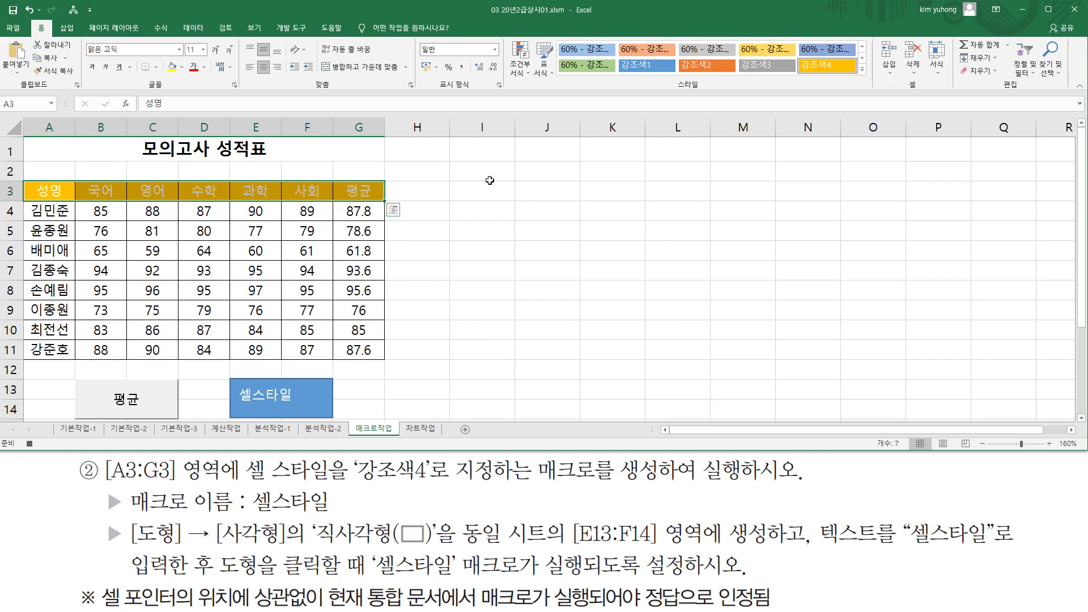
click(492, 153)
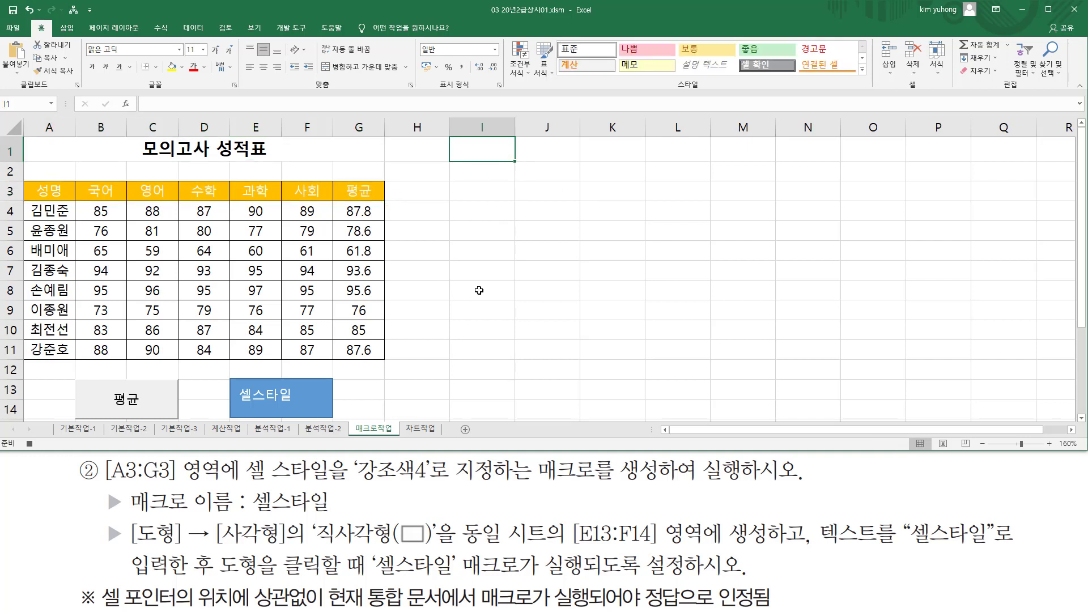
click(31, 443)
- Apply the 강조색2 cell style to the header cells A3:G3 as a test state for the 셀스타일 macro
drag(49, 192, 362, 192)
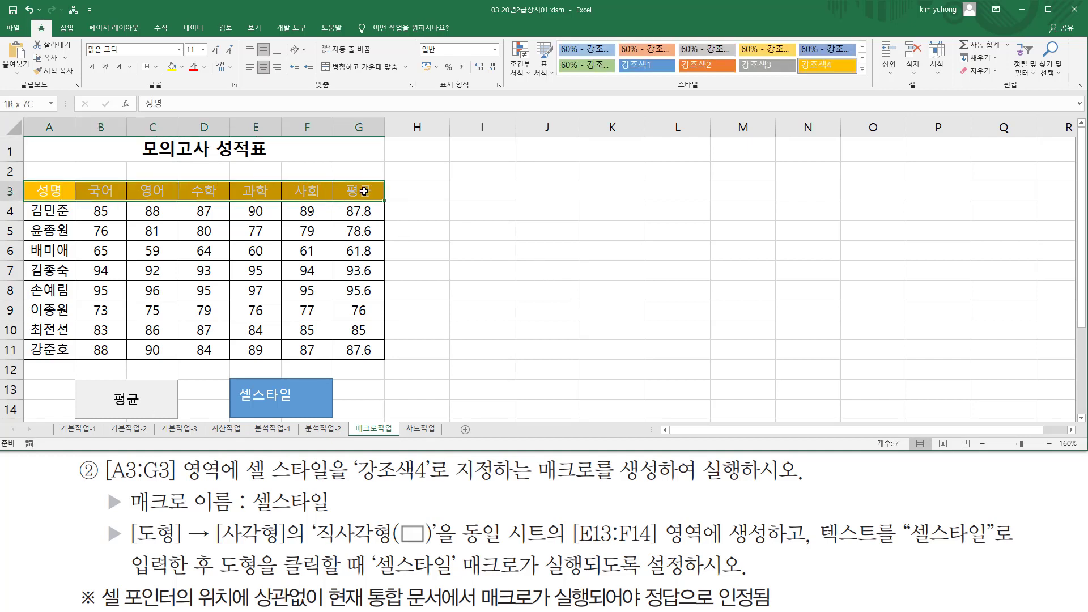
click(703, 67)
drag(482, 270, 482, 290)
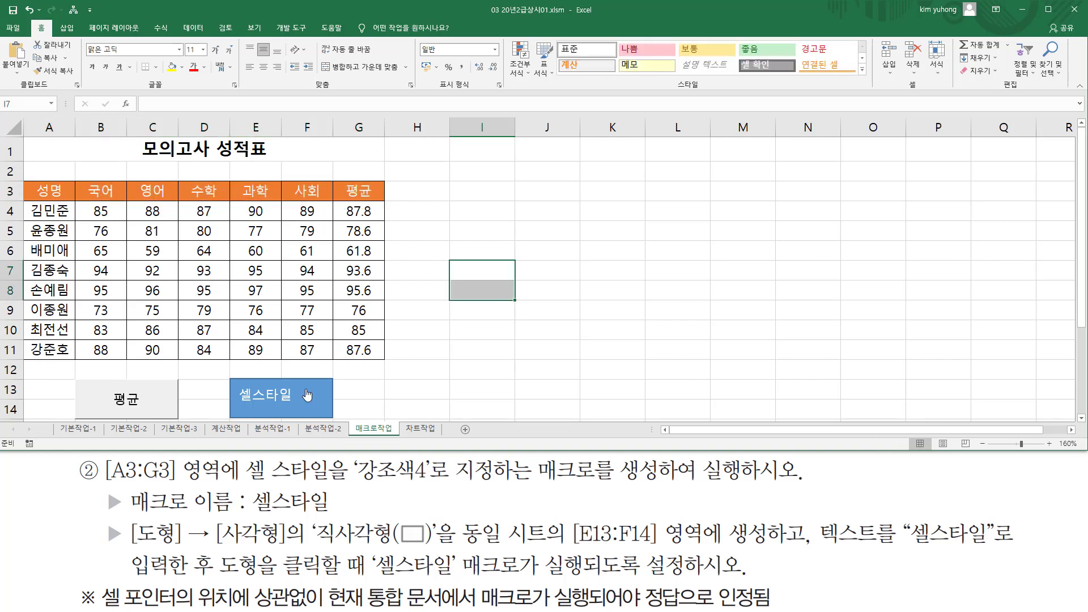
- Run the 셀스타일 macro from the rectangle at E13:F14 to restyle the header cells A3:G3
mouse_move(231, 376)
mouse_down()
mouse_move(342, 414)
mouse_move(356, 407)
mouse_up()
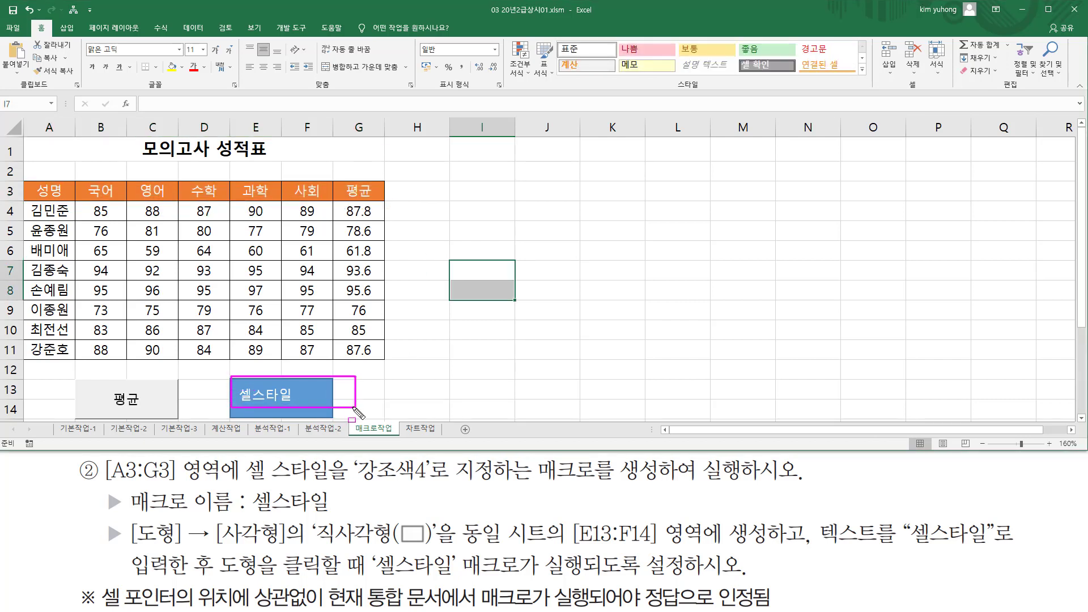
click(292, 401)
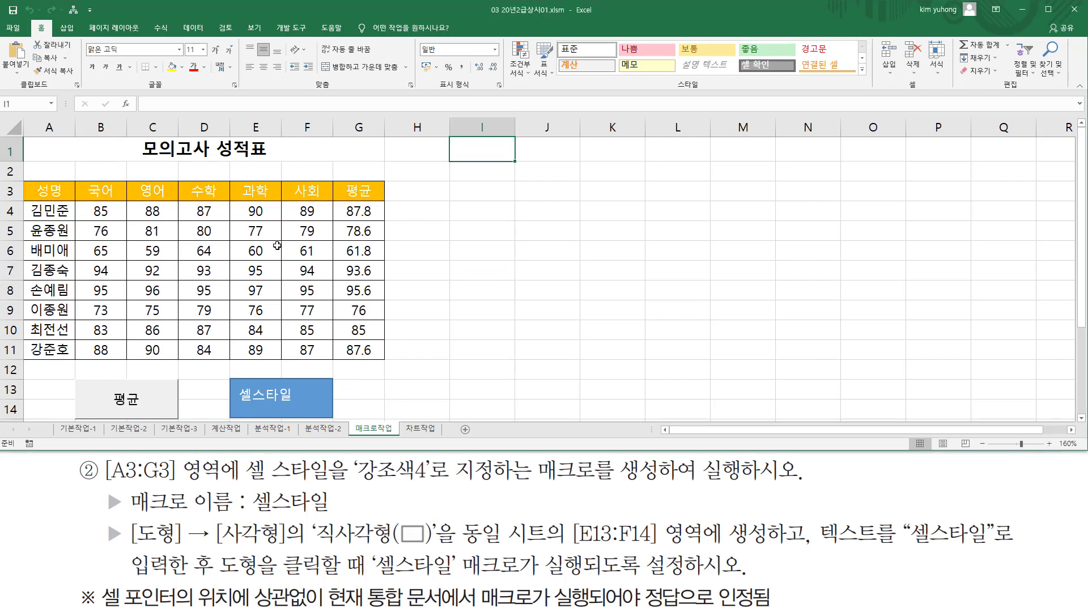
click(467, 232)
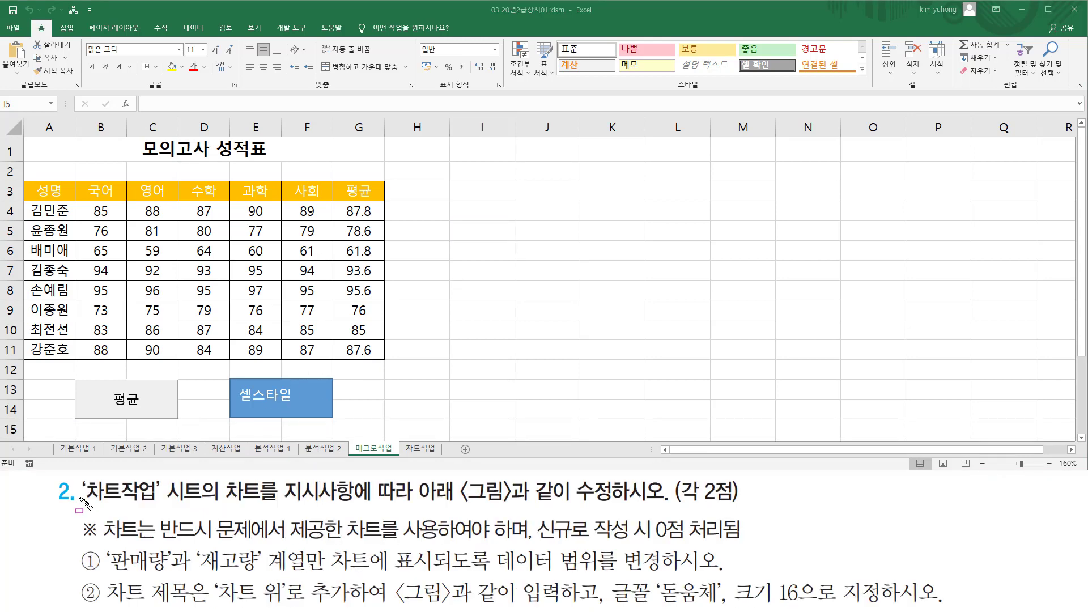
- Open the 차트작업 sheet and bring the existing column chart below the table into view
mouse_move(80, 503)
mouse_down()
mouse_move(177, 513)
mouse_move(174, 479)
mouse_move(216, 478)
mouse_move(203, 479)
mouse_up()
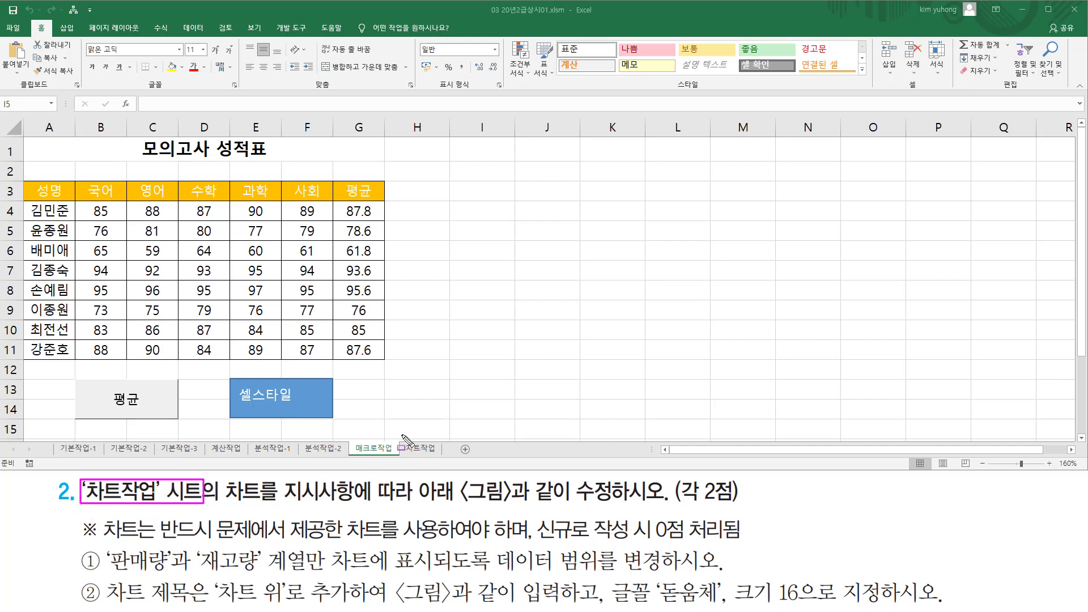
drag(401, 435, 438, 458)
key(Escape)
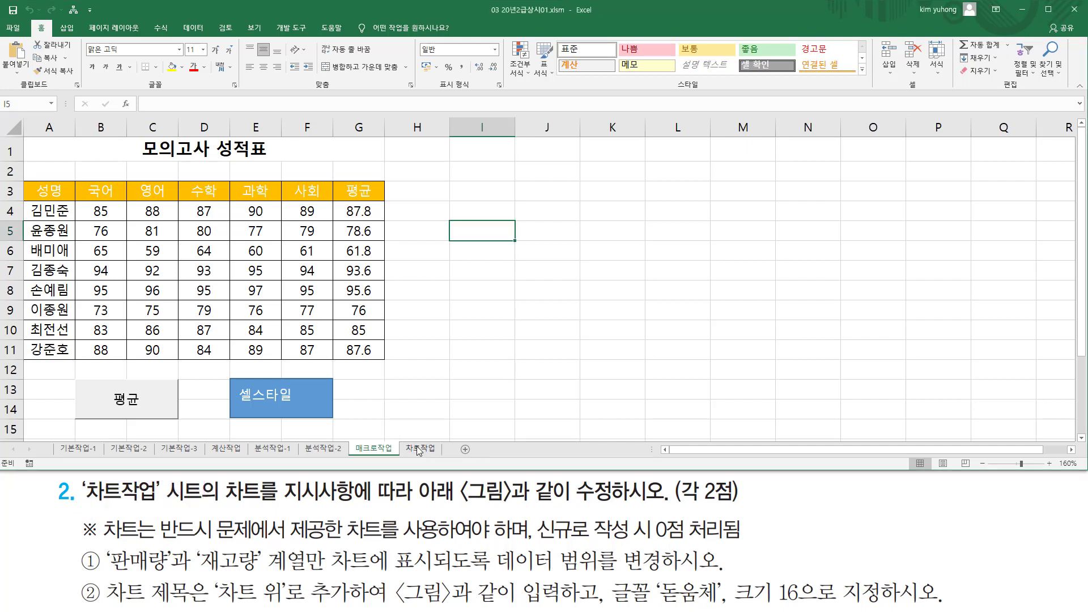
click(422, 451)
scroll(322, 326, up, 3)
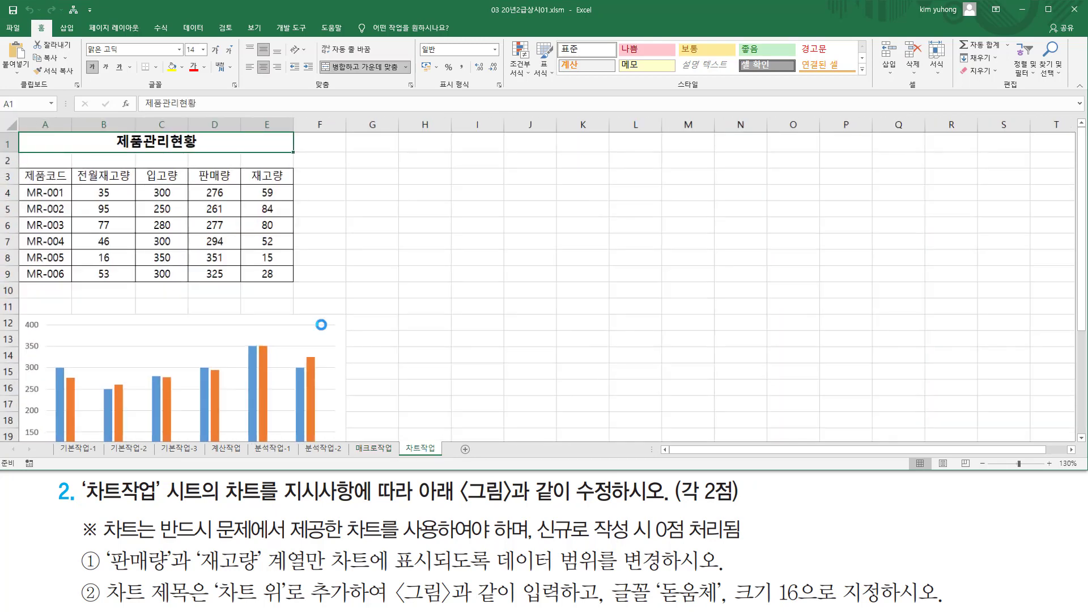
scroll(321, 325, up, 1)
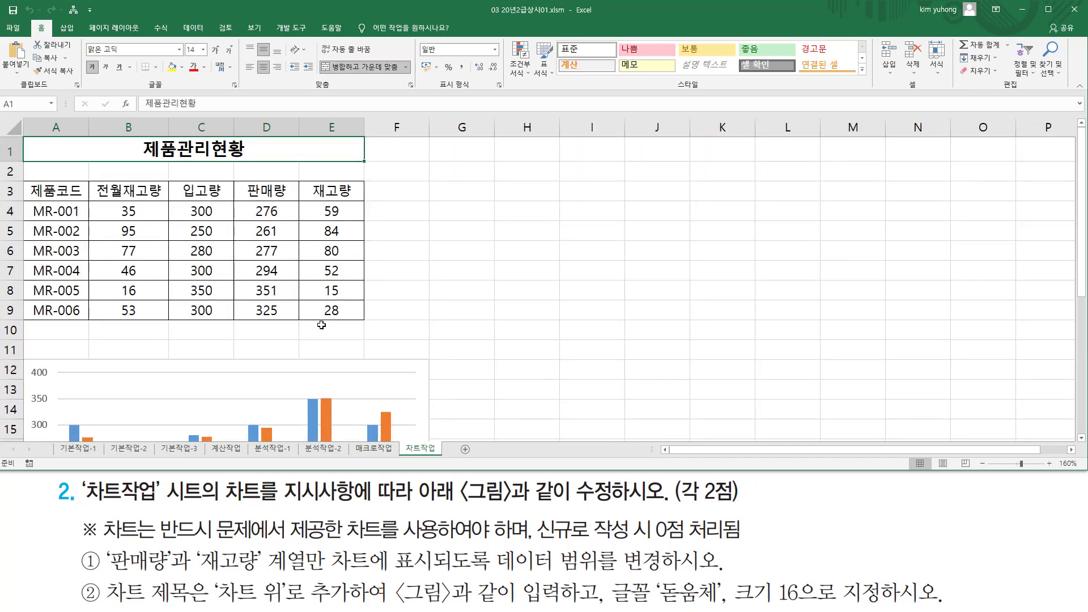
scroll(322, 325, down, 4)
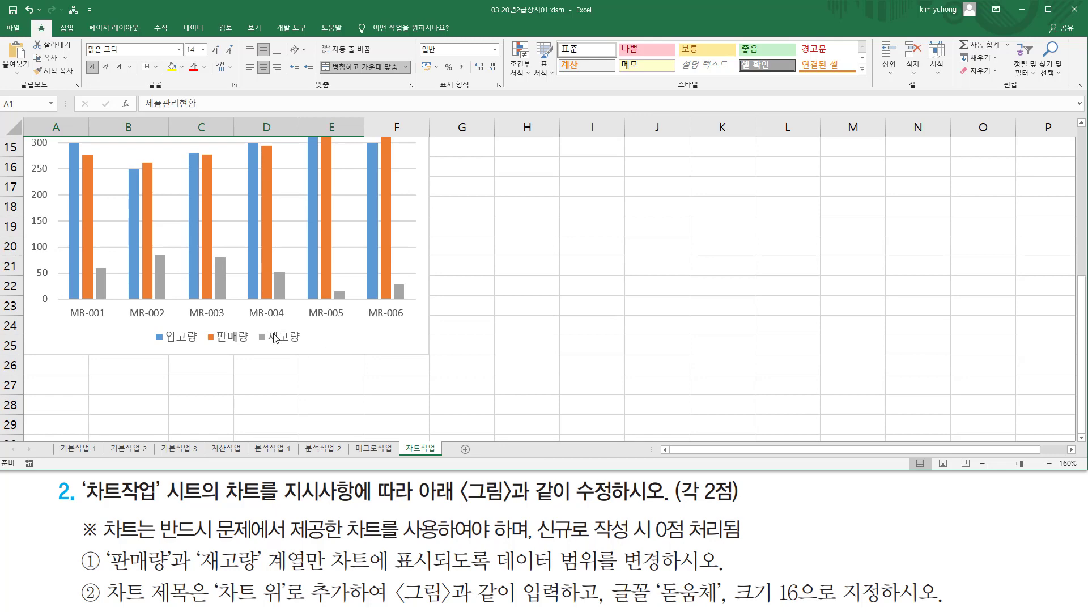
scroll(220, 363, up, 1)
scroll(287, 329, down, 2)
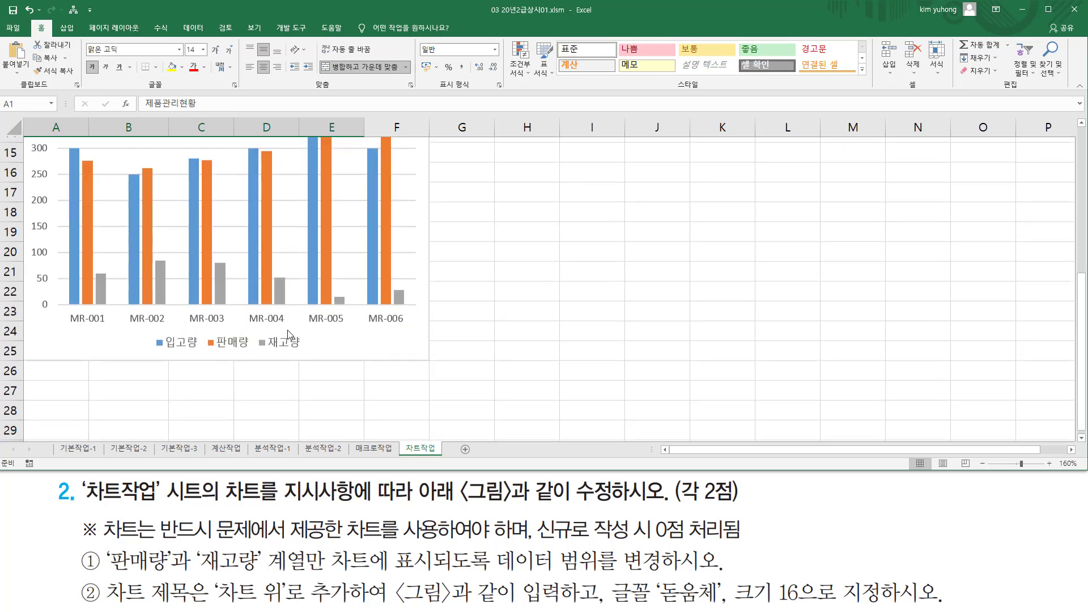
scroll(1085, 128, up, 1)
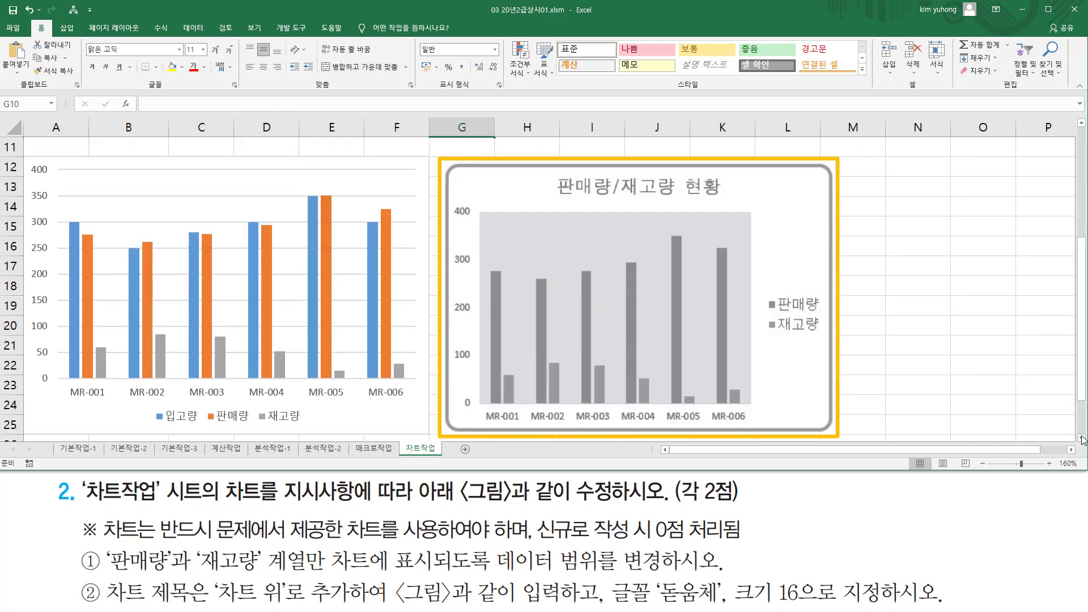
drag(451, 169, 836, 434)
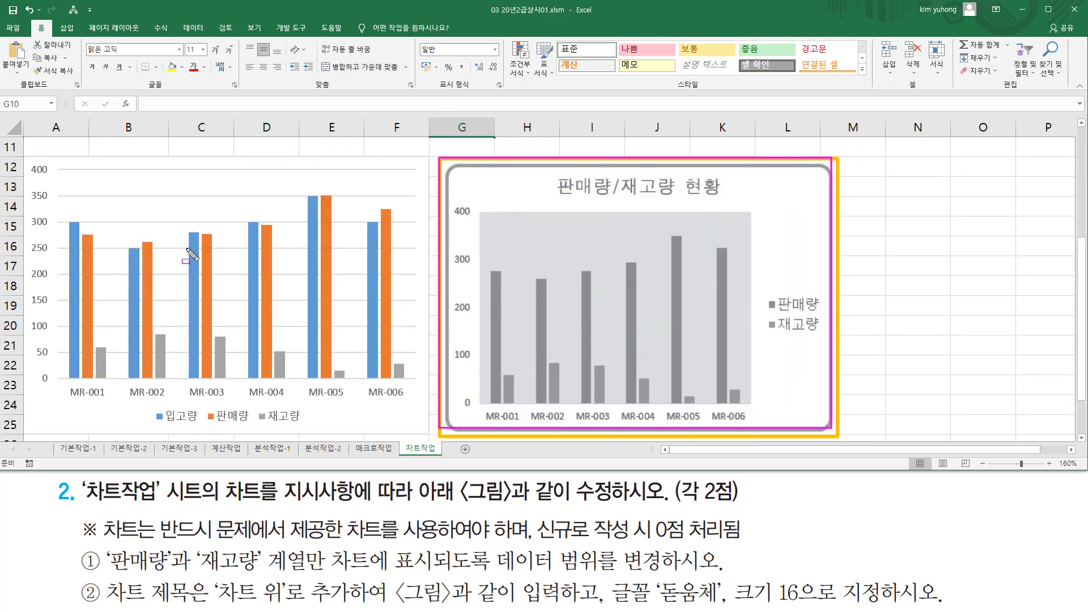
drag(28, 162, 407, 429)
mouse_move(460, 177)
mouse_down()
mouse_move(824, 435)
mouse_move(814, 423)
mouse_up()
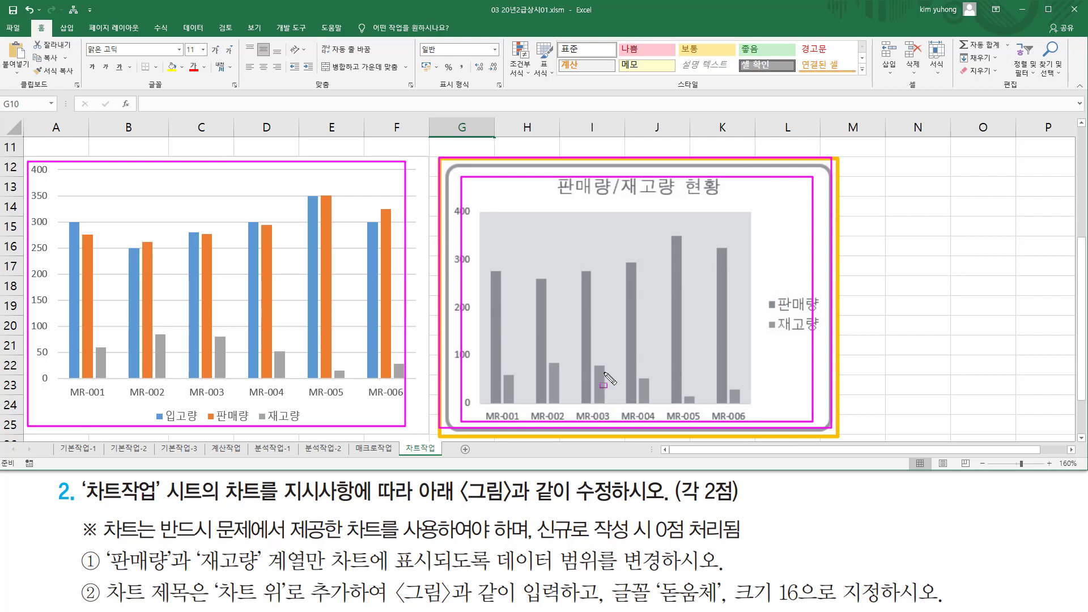
key(Escape)
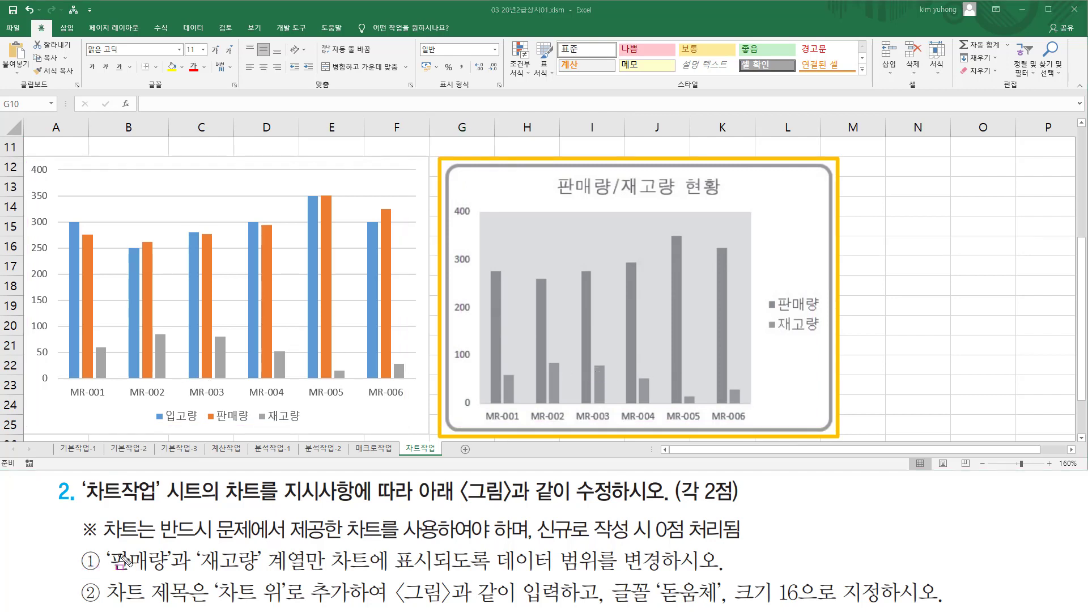
- Delete the 입고량 series from the chart, keeping only the 판매량 and 재고량 series
drag(105, 573, 669, 574)
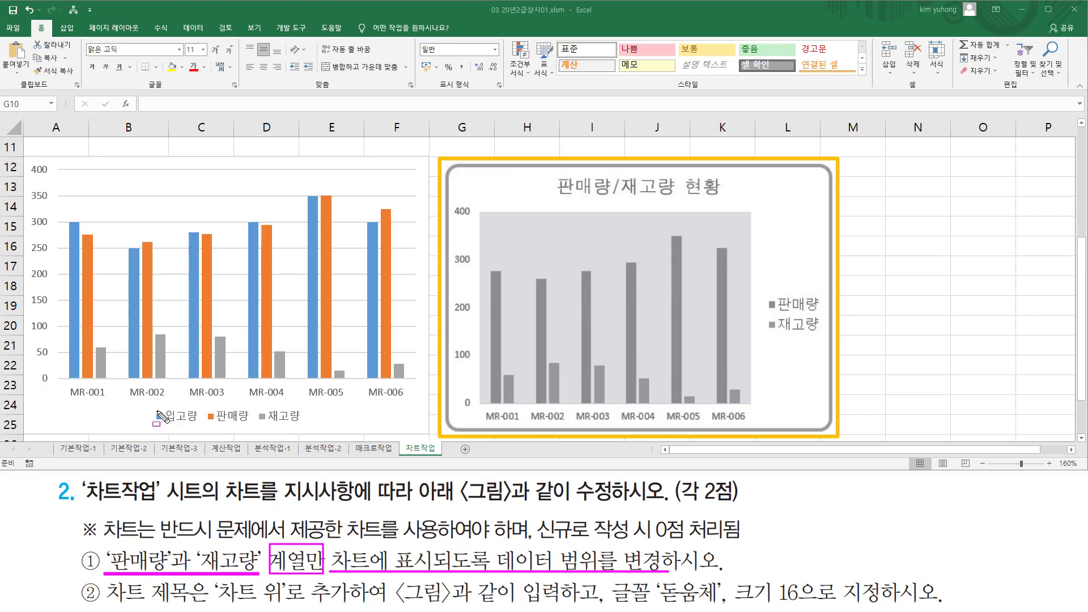
mouse_move(151, 404)
mouse_down()
mouse_move(199, 430)
mouse_move(315, 425)
mouse_up()
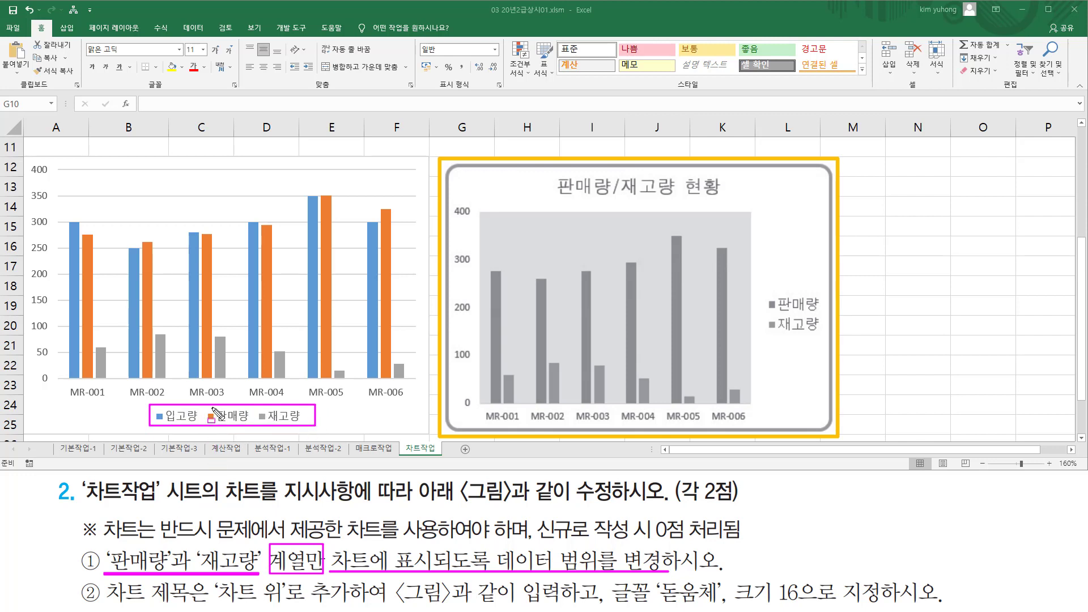
drag(212, 407, 295, 427)
key(Escape)
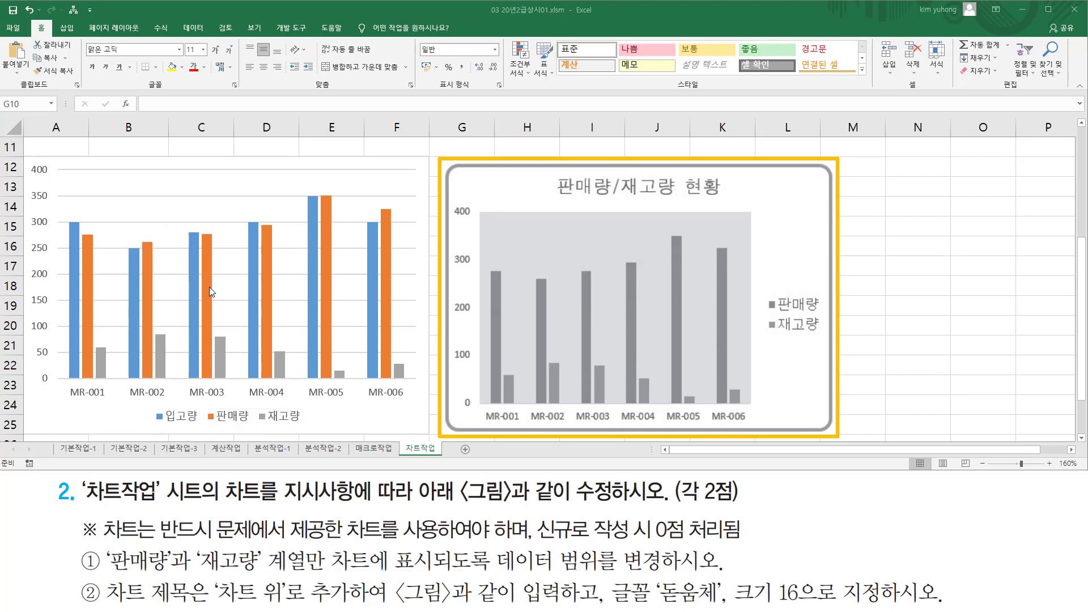
click(194, 276)
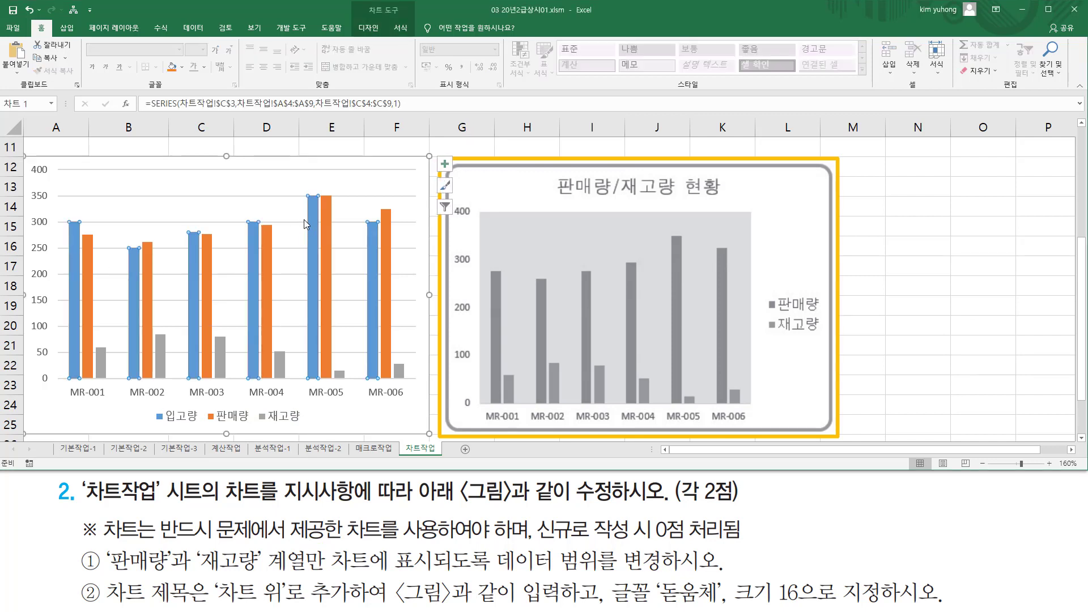
key(Delete)
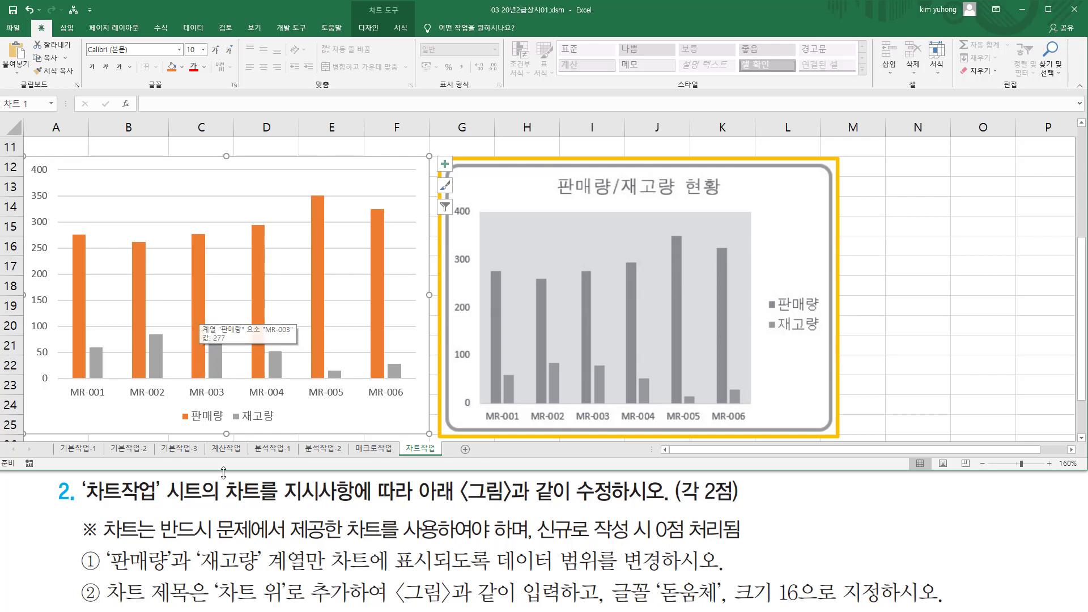
- Add a chart title with the 차트 위 placement to the product chart
drag(100, 603, 553, 604)
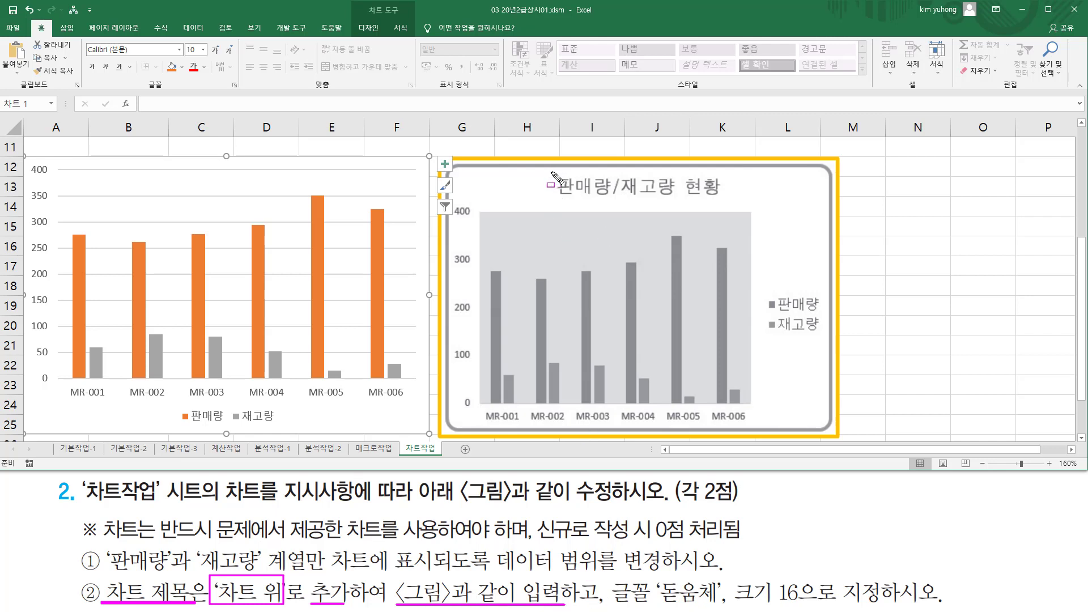
drag(552, 173, 727, 199)
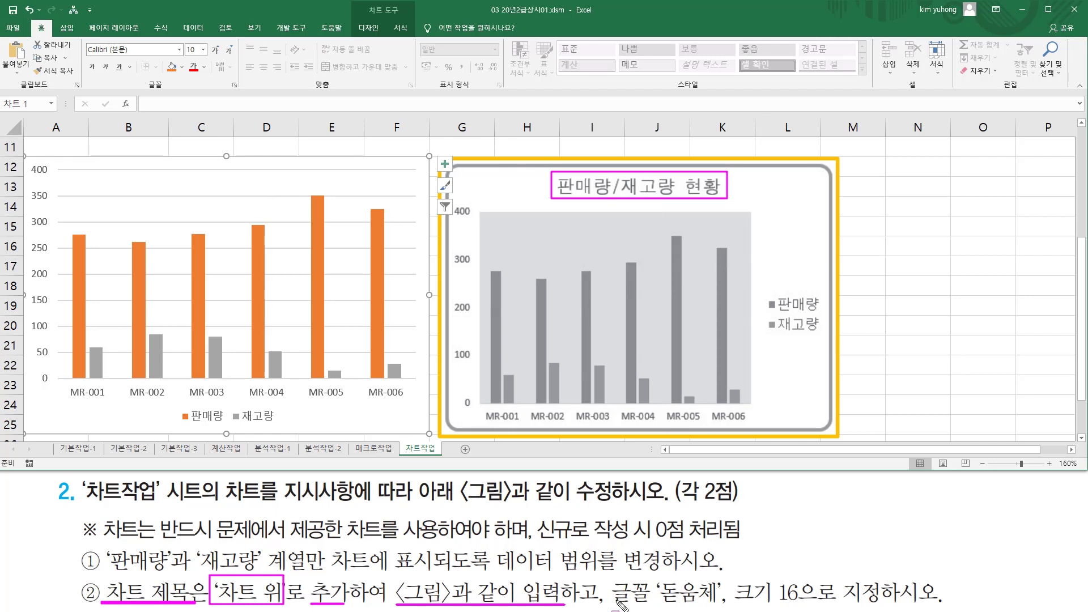
drag(631, 604, 807, 605)
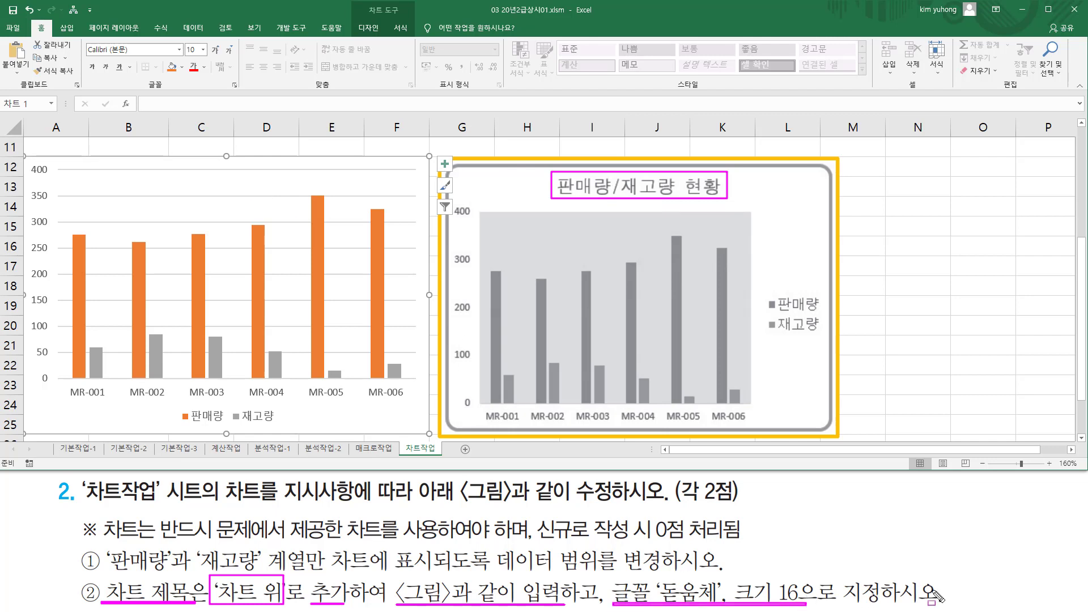
key(Escape)
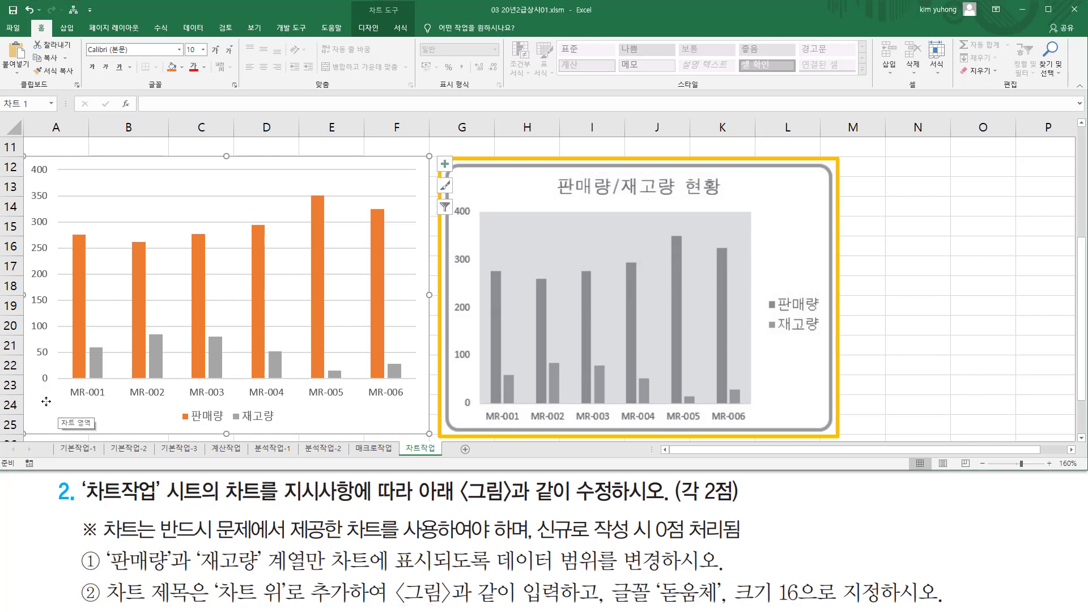
click(374, 26)
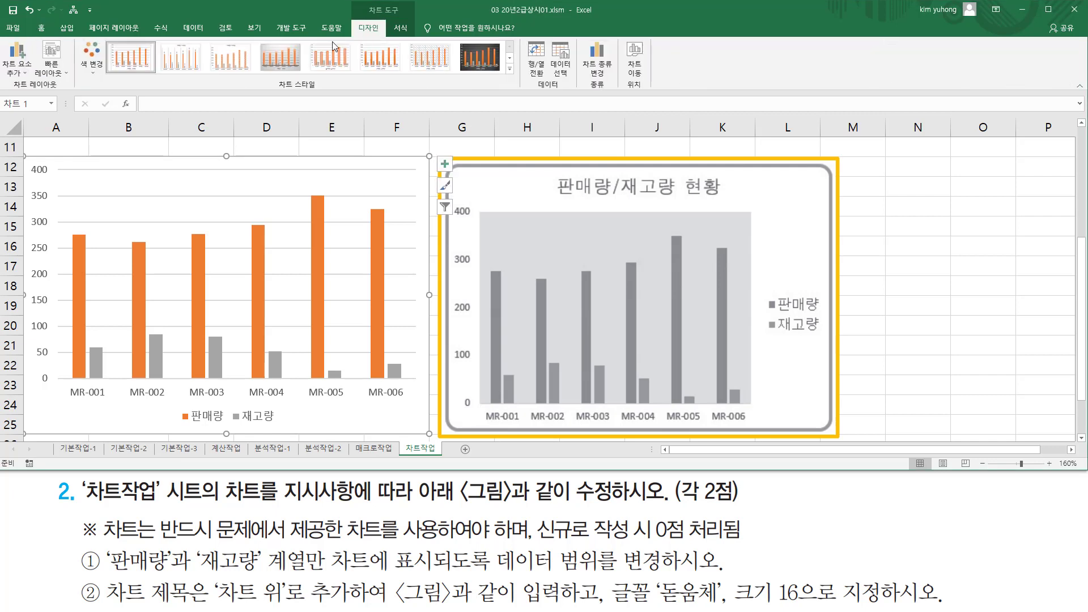
click(25, 72)
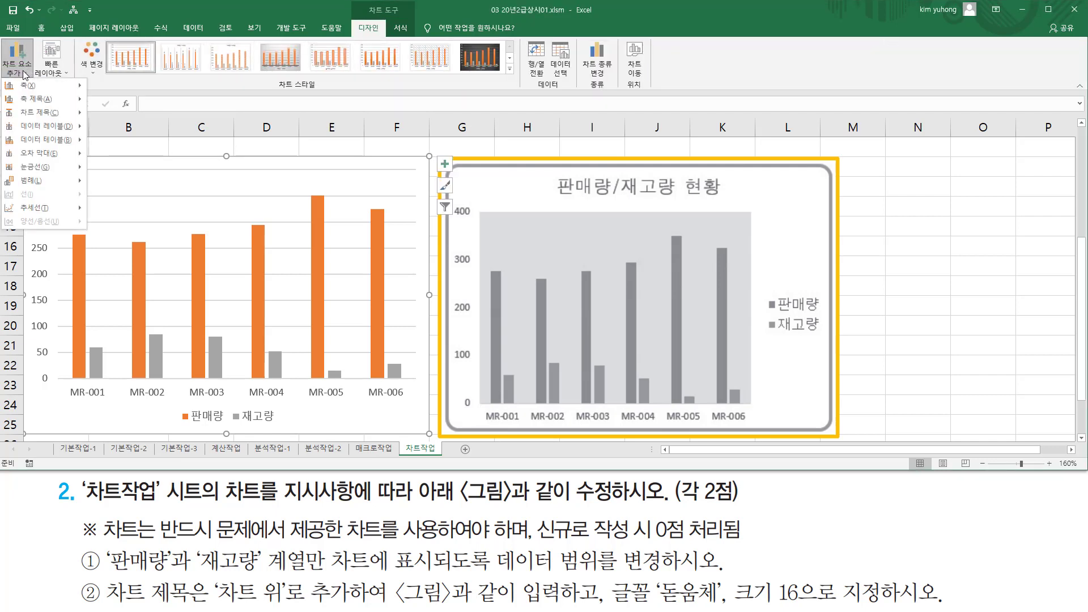
mouse_move(33, 115)
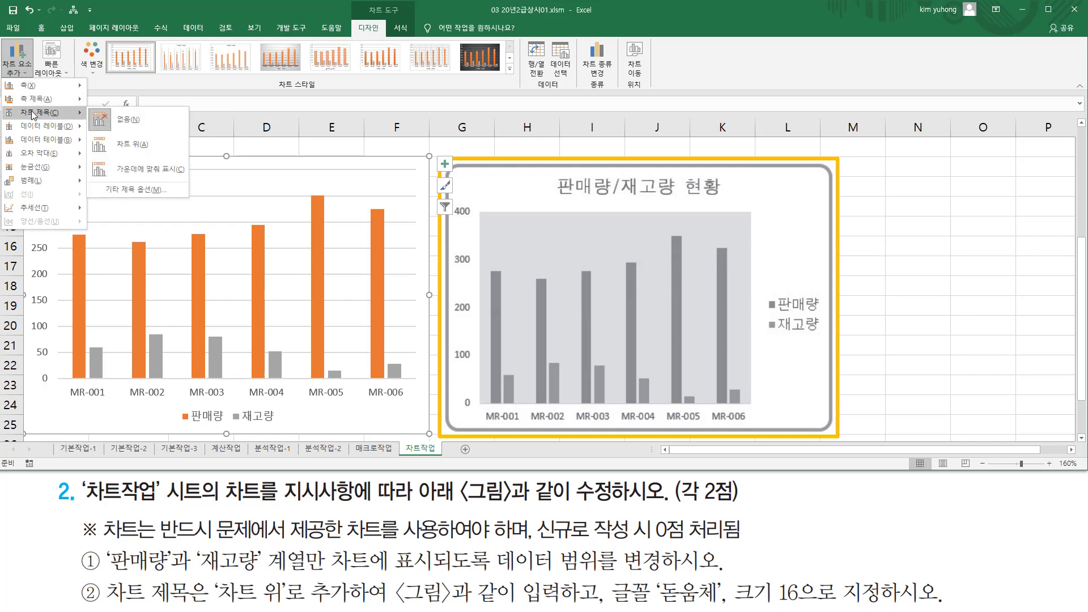
click(138, 144)
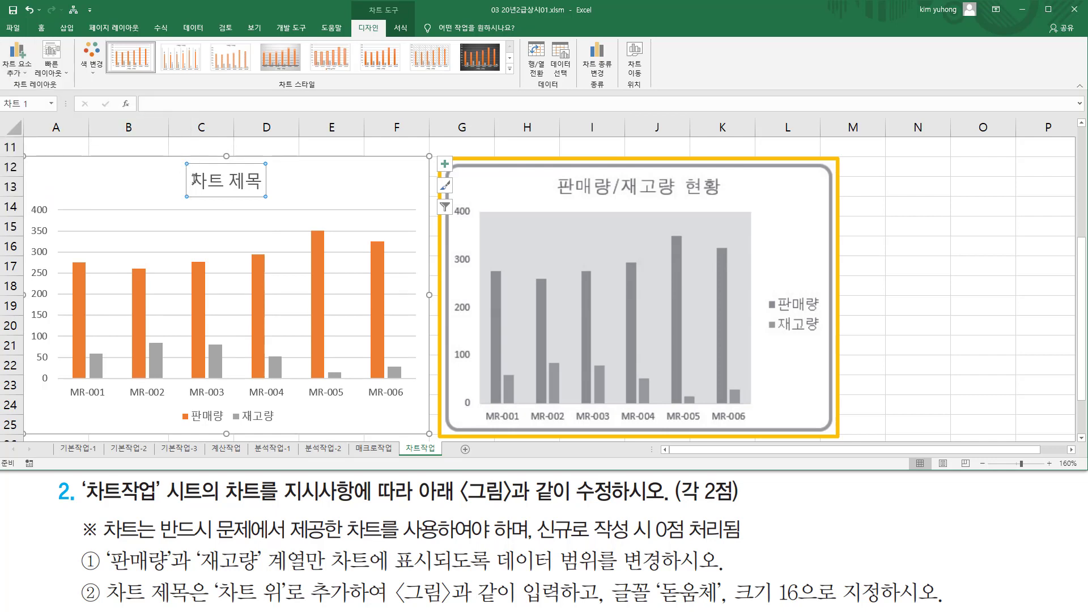
- Replace the placeholder text of the chart title with 판매량/재고량 현황
click(195, 179)
key(Delete)
key(Delete)
key(Delete)
key(Delete)
key(Delete)
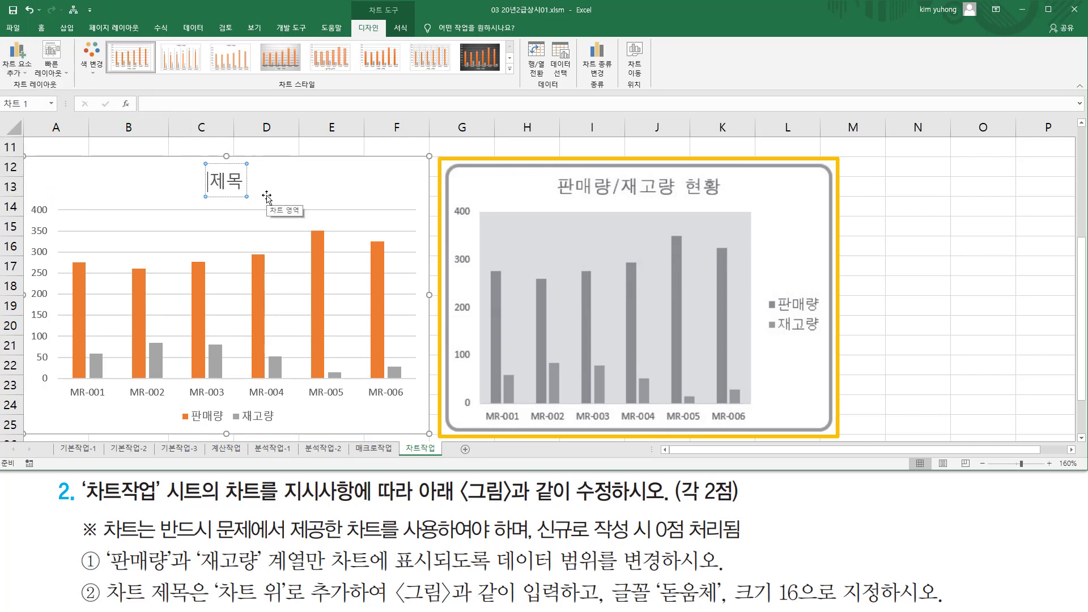
text(판ㅁ)
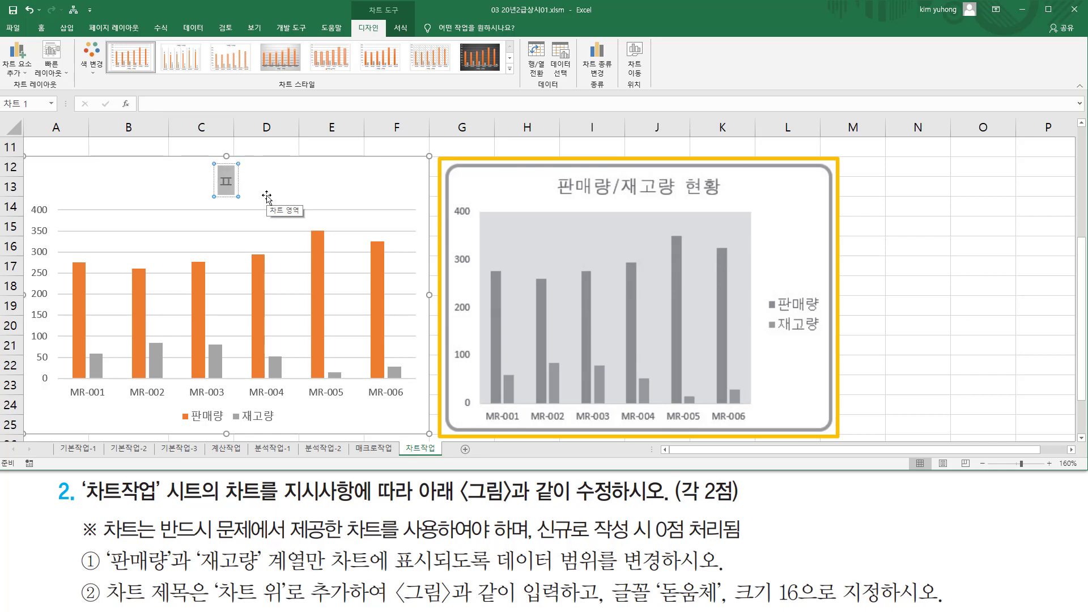
text(ㅐㄹㅑㅇ)
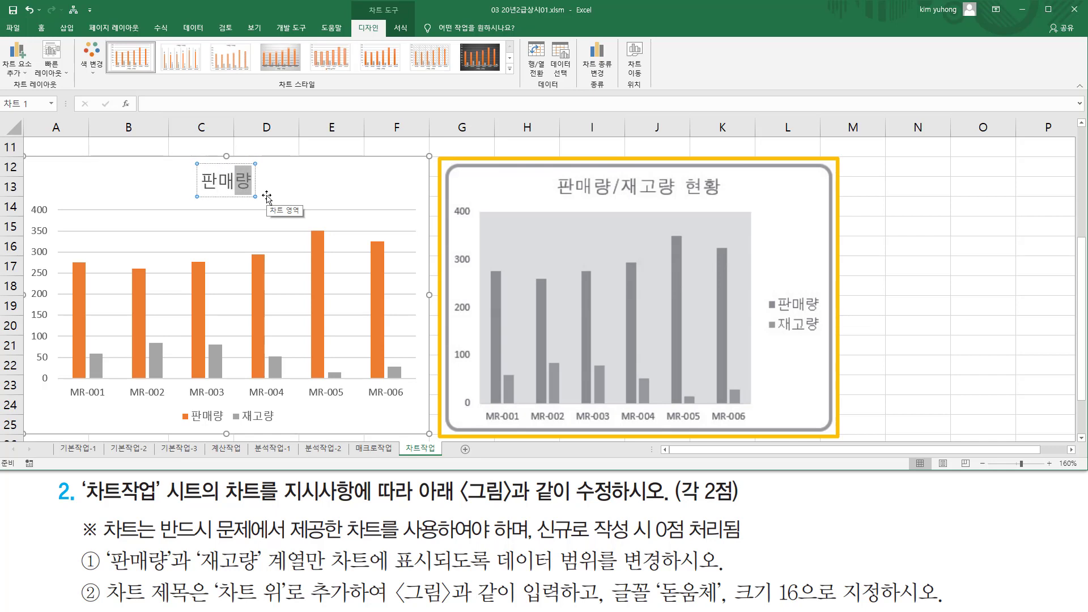
text(/재고량)
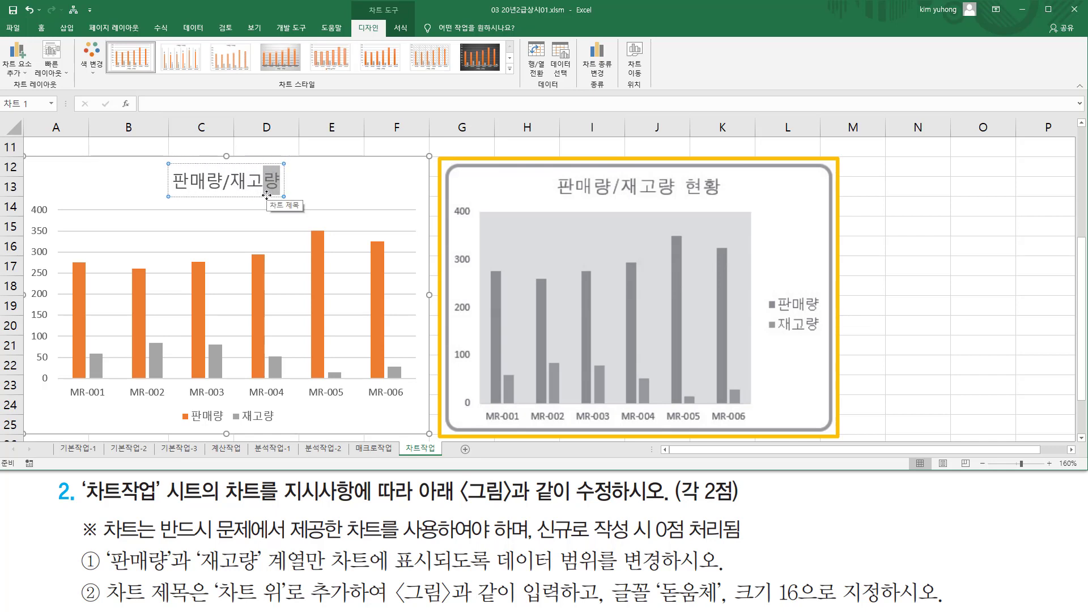
text( 현황)
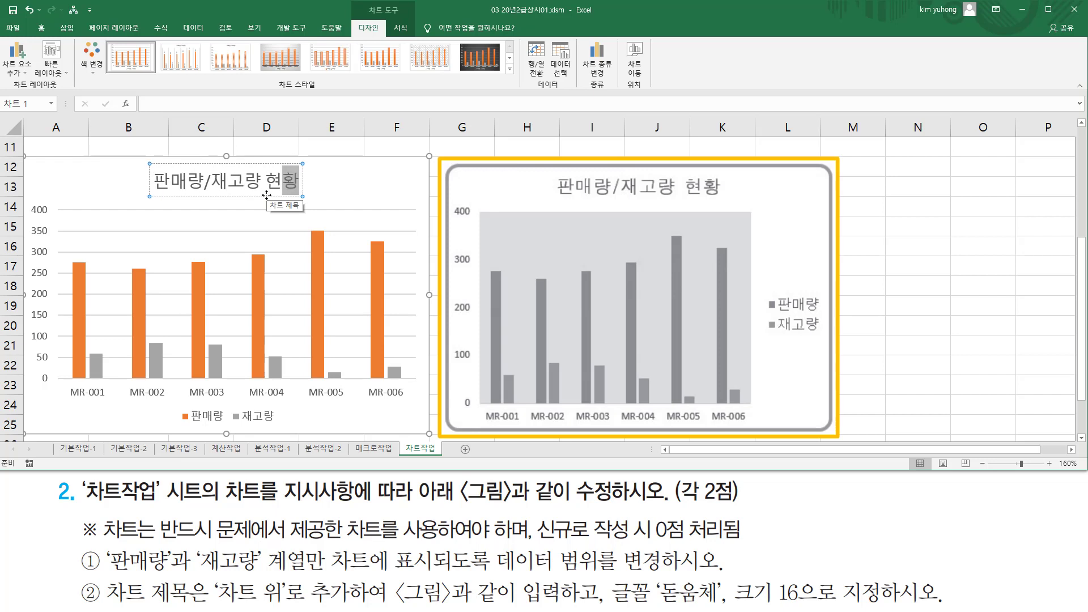
- Set the chart title's font to 돋움체 and its size to 16
click(303, 187)
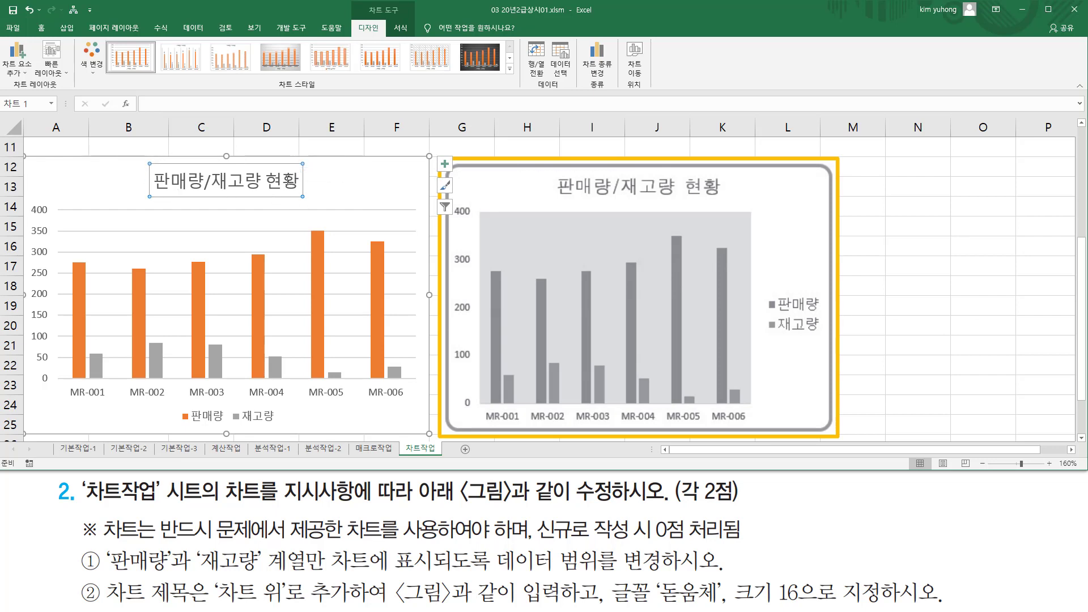
click(43, 29)
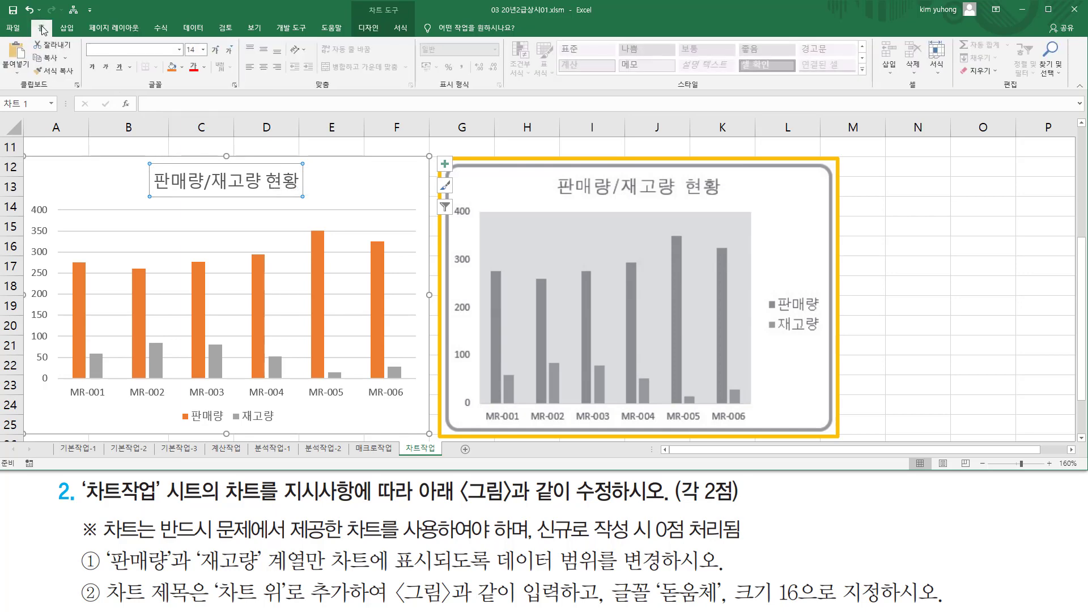
click(179, 50)
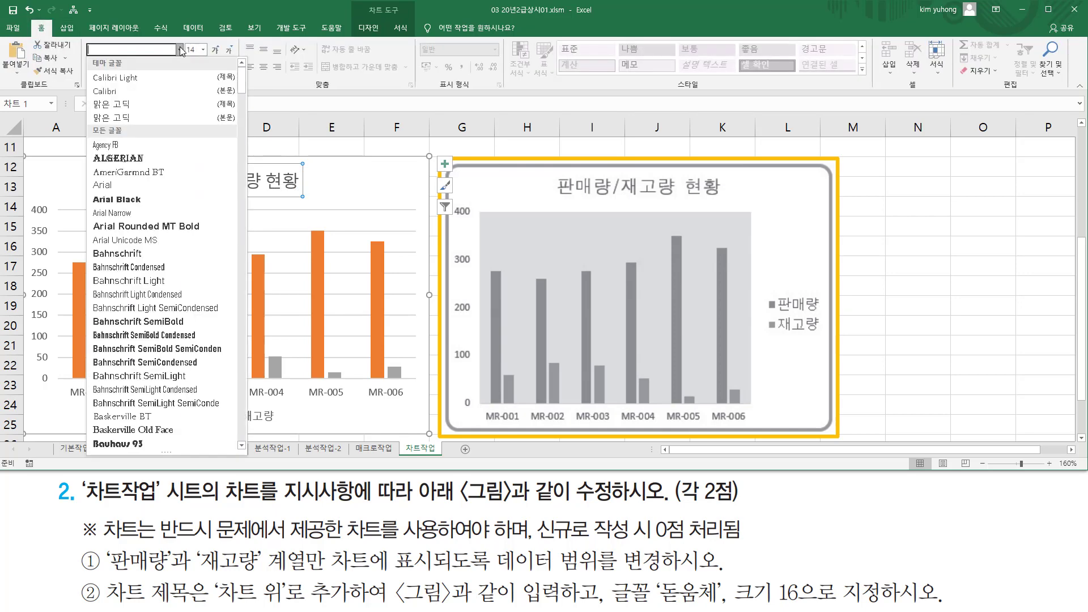
scroll(171, 193, down, 10)
scroll(175, 201, down, 20)
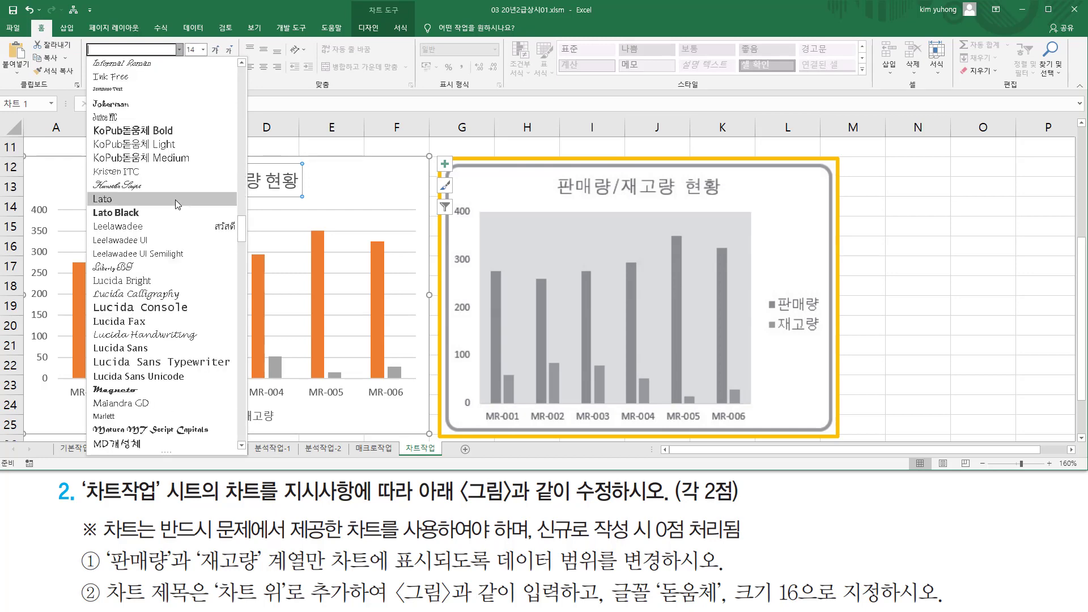
scroll(138, 308, down, 20)
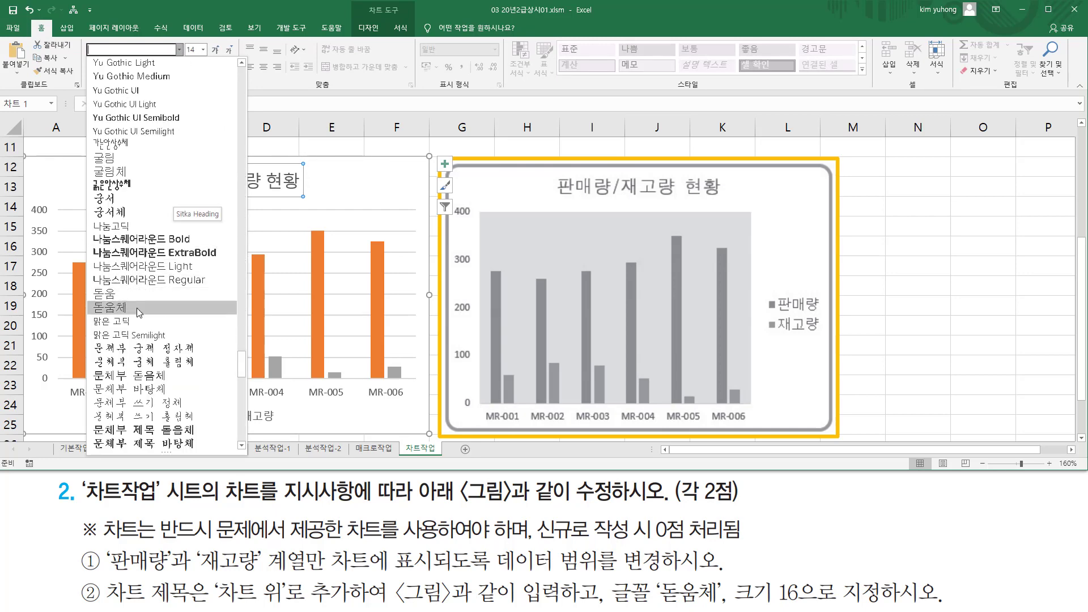
click(136, 307)
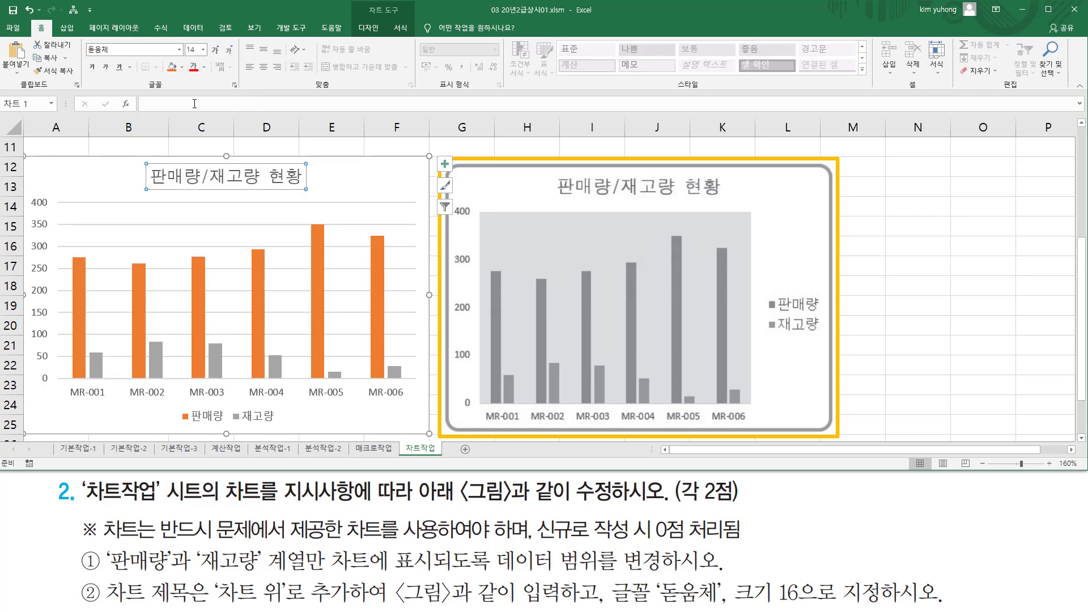
click(202, 50)
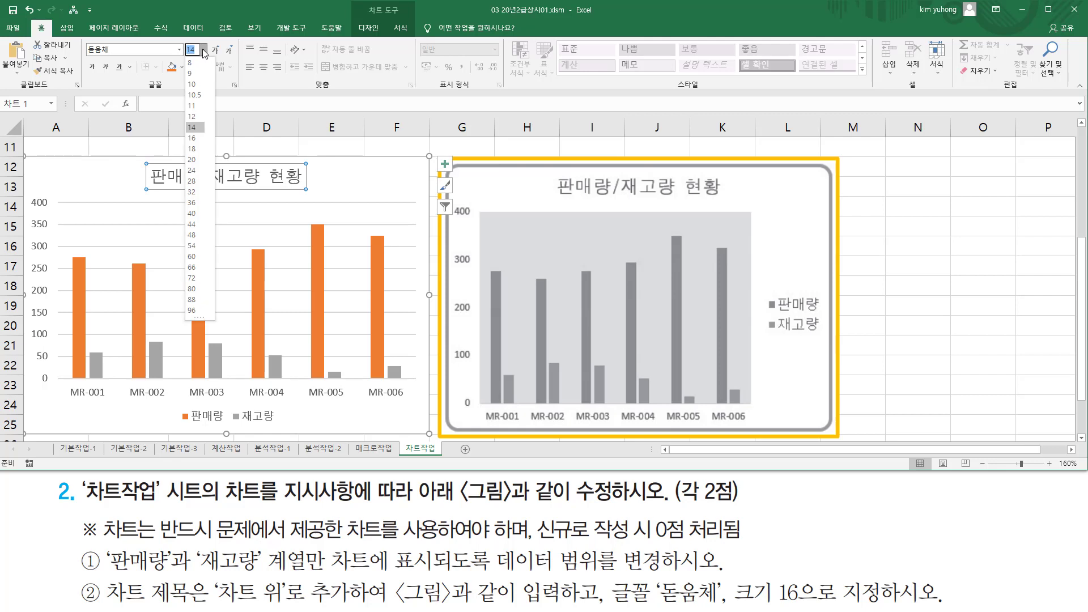
click(192, 138)
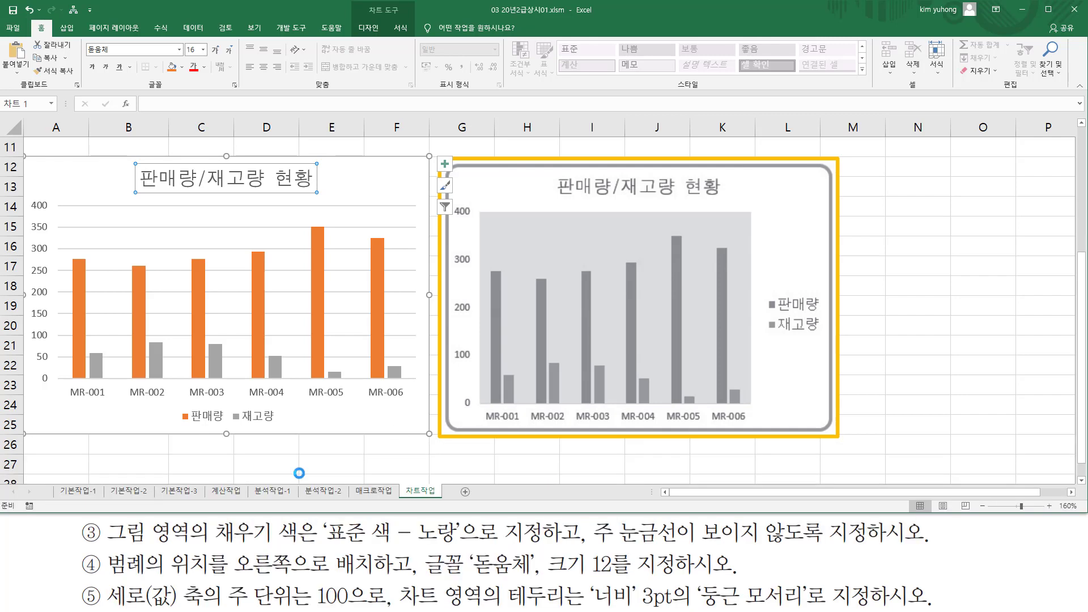
- Examine instruction ③ on the plot area fill and major gridlines, comparing the chart's plot area with the reference picture
drag(103, 547, 191, 547)
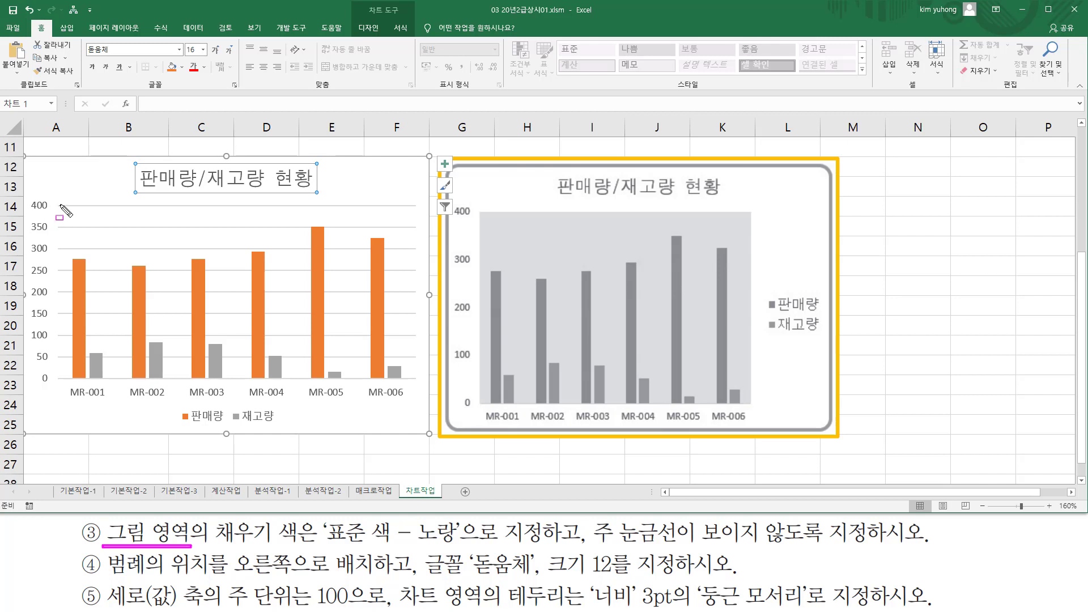
mouse_move(59, 204)
mouse_down()
mouse_move(233, 317)
mouse_move(420, 383)
mouse_up()
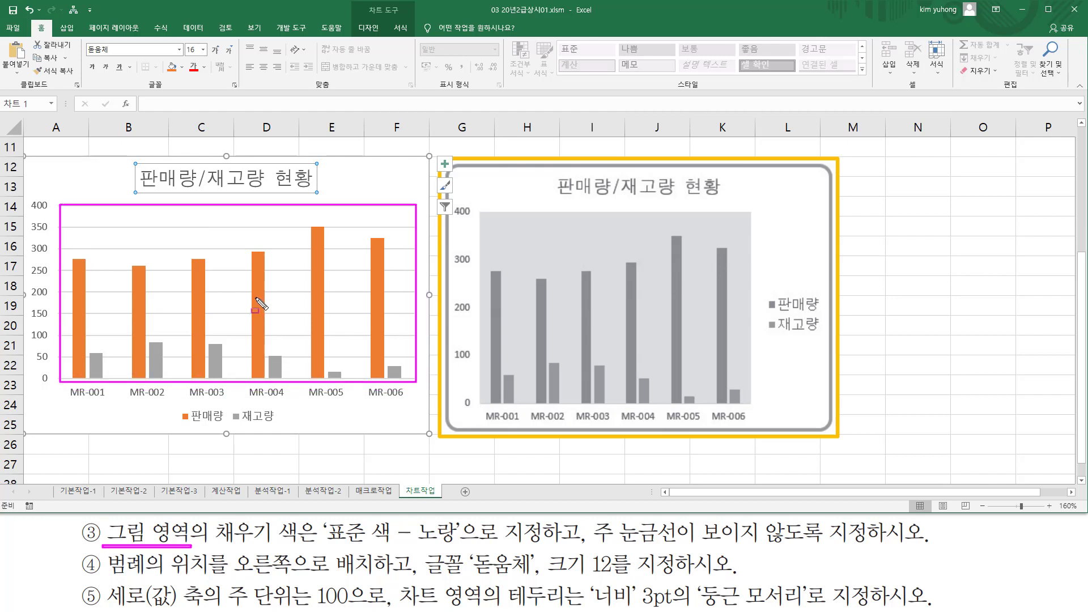
key(Escape)
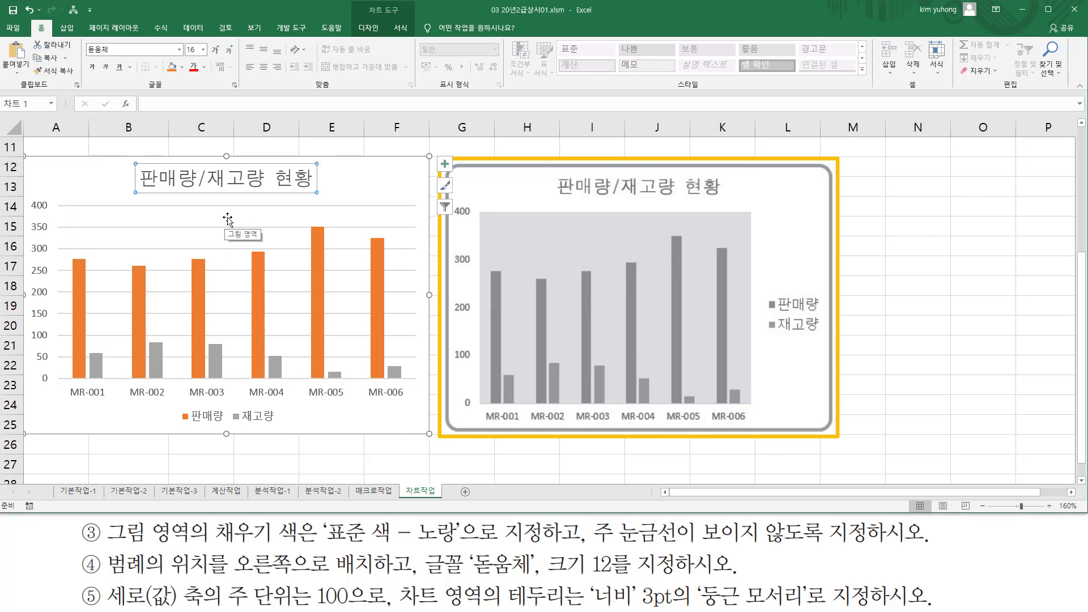
click(226, 220)
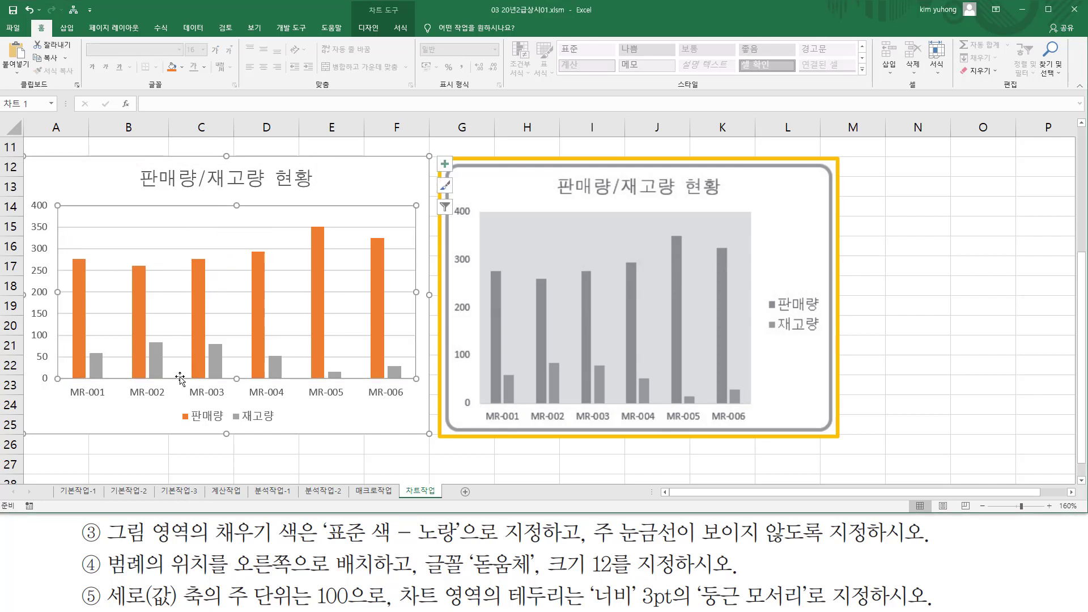
drag(215, 547, 457, 547)
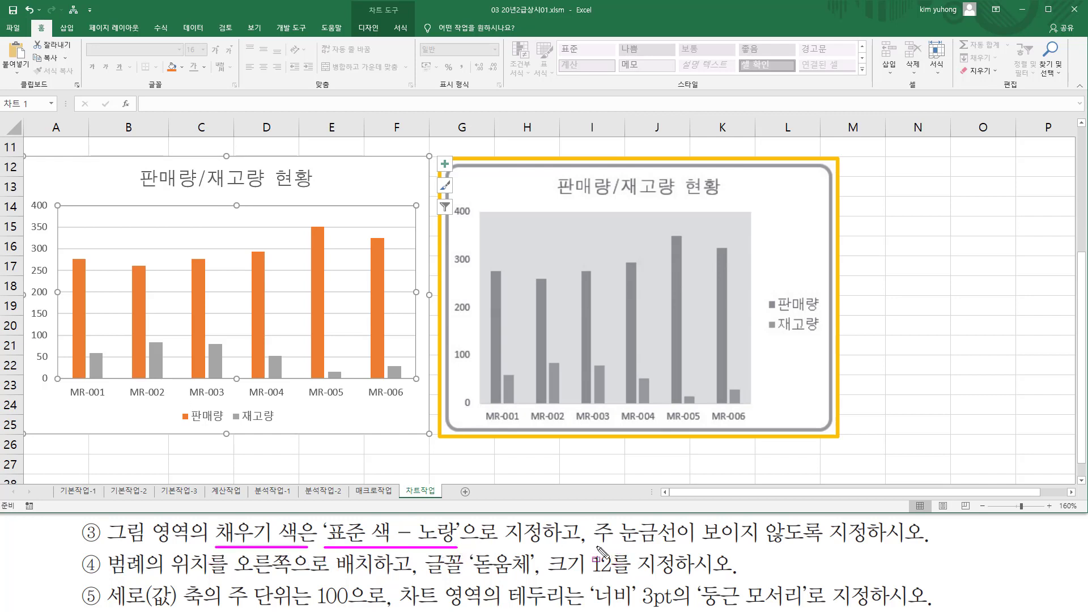
drag(593, 547, 904, 545)
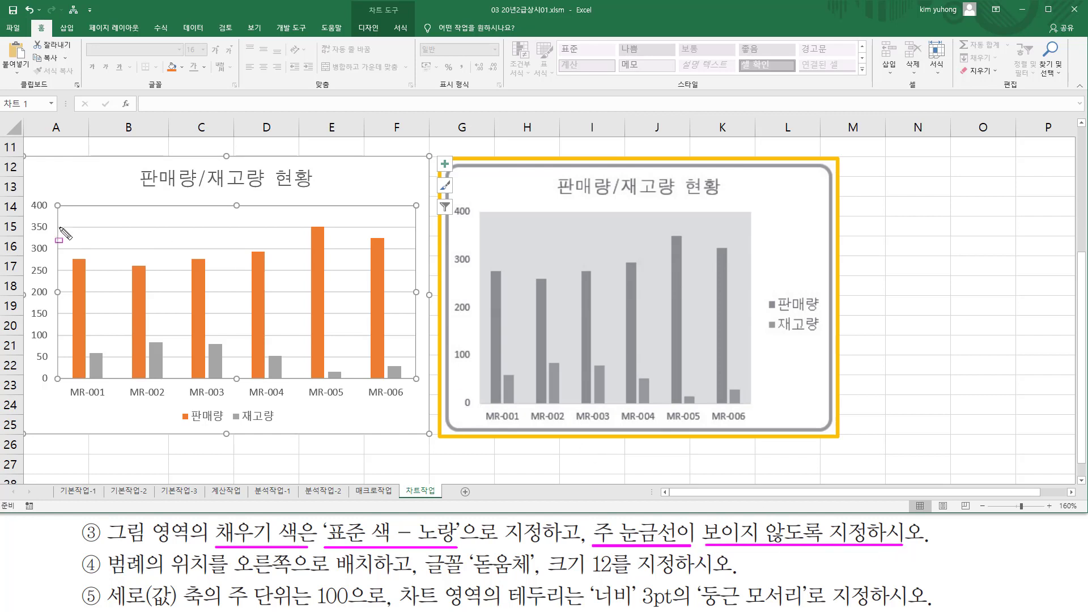
drag(59, 228, 396, 228)
drag(59, 251, 390, 251)
drag(71, 272, 292, 271)
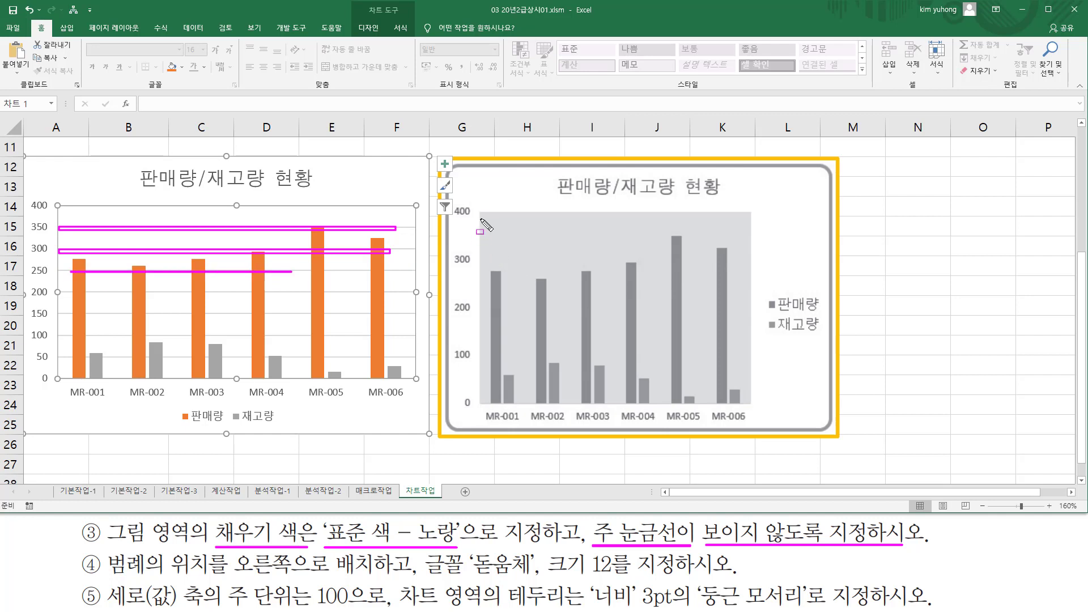
mouse_move(478, 213)
mouse_down()
mouse_move(546, 382)
mouse_move(740, 397)
mouse_move(744, 411)
mouse_up()
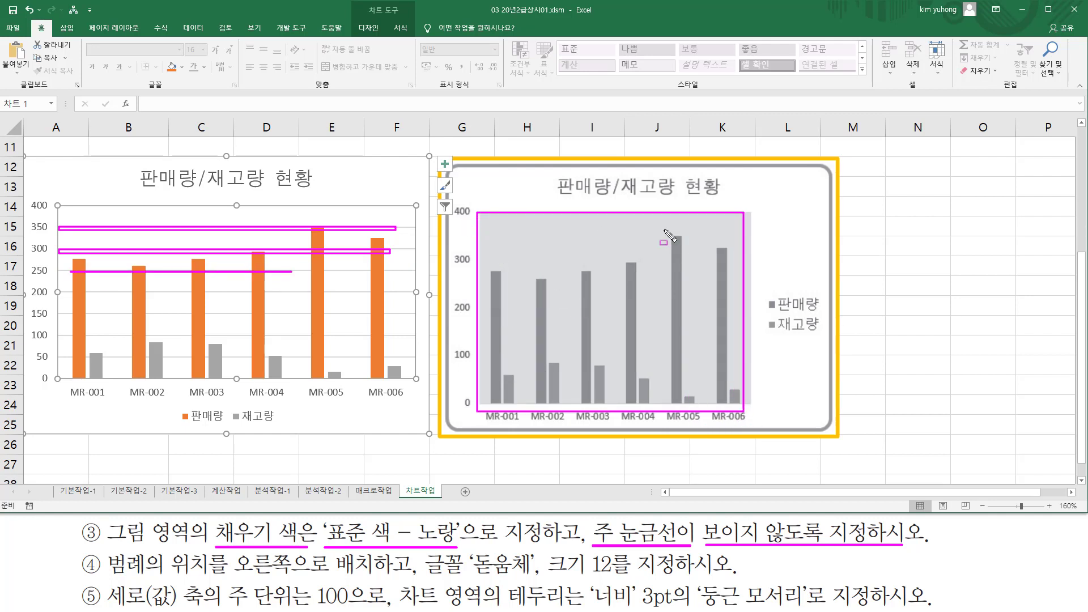
key(Escape)
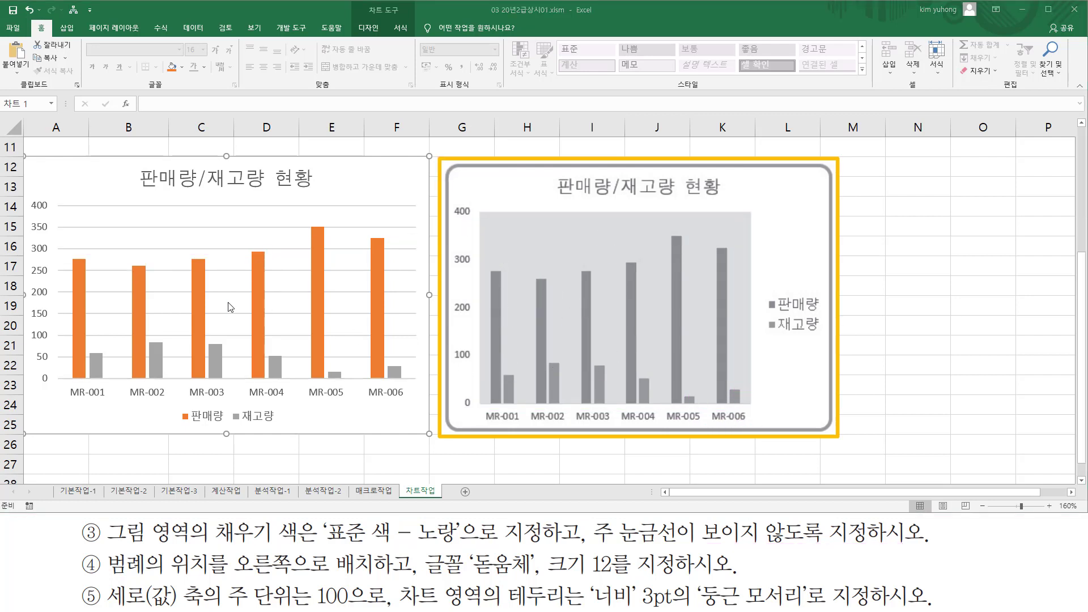
- Fill the chart's plot area (그림 영역) with a solid fill in the standard color yellow (표준 색 - 노랑)
click(350, 277)
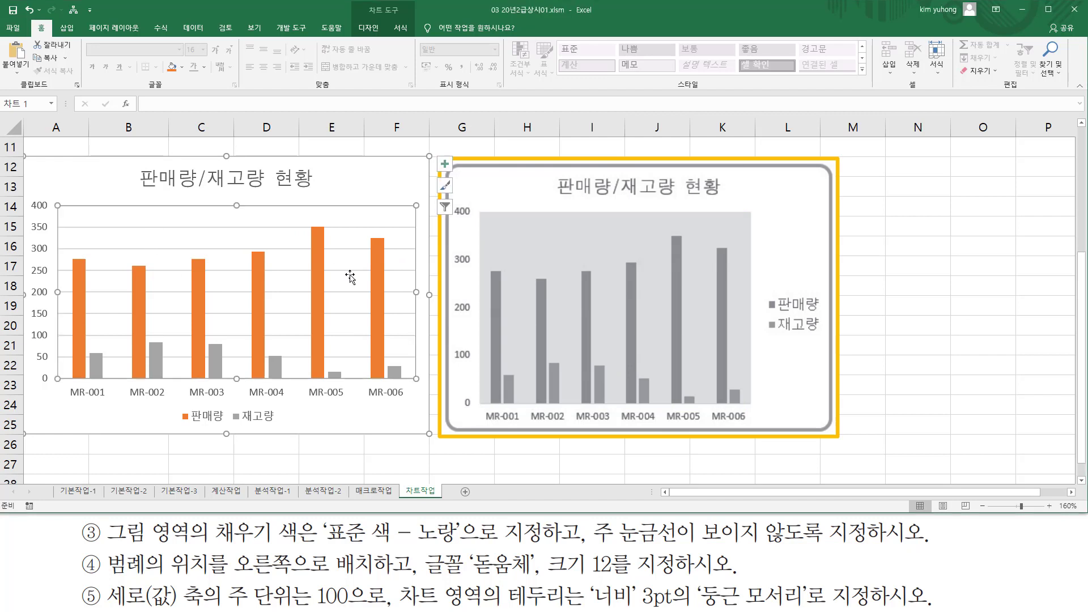
double_click(257, 221)
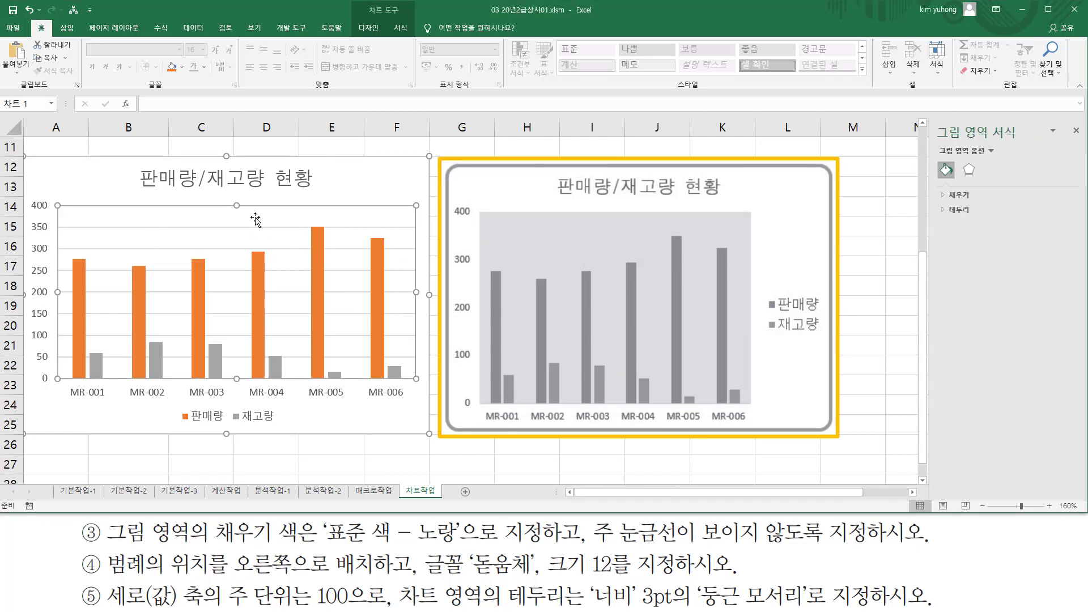
key(ctrl+2)
drag(935, 143, 1025, 143)
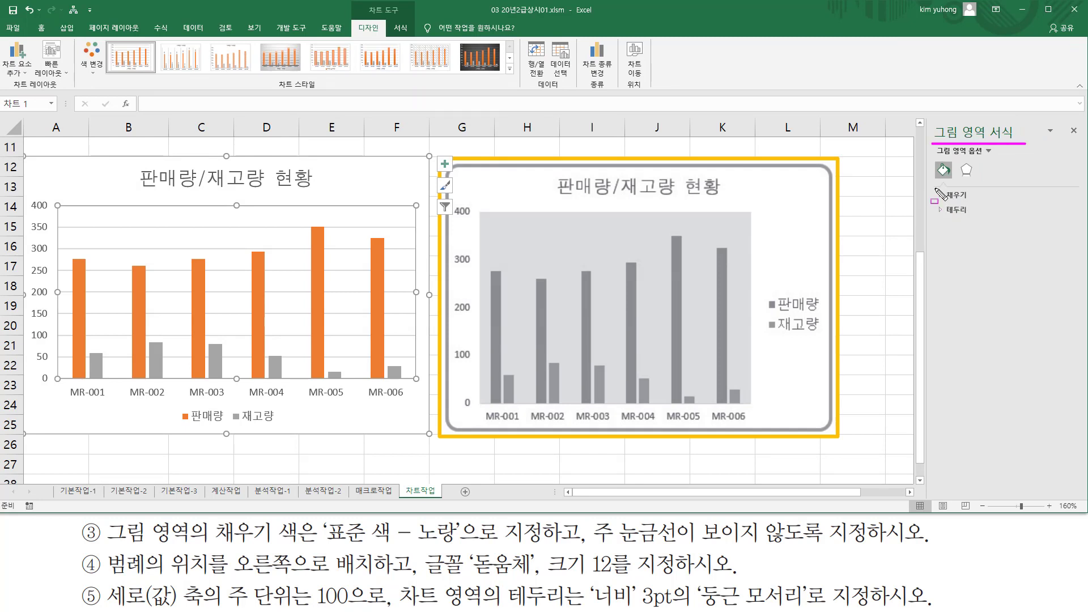
drag(936, 190, 978, 203)
drag(213, 545, 458, 545)
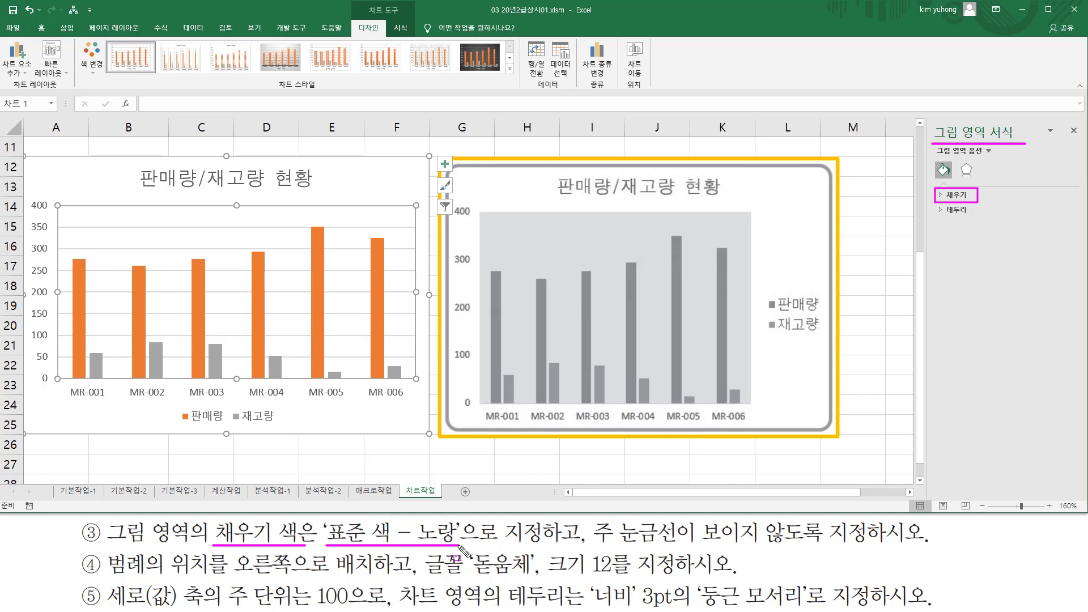
key(Escape)
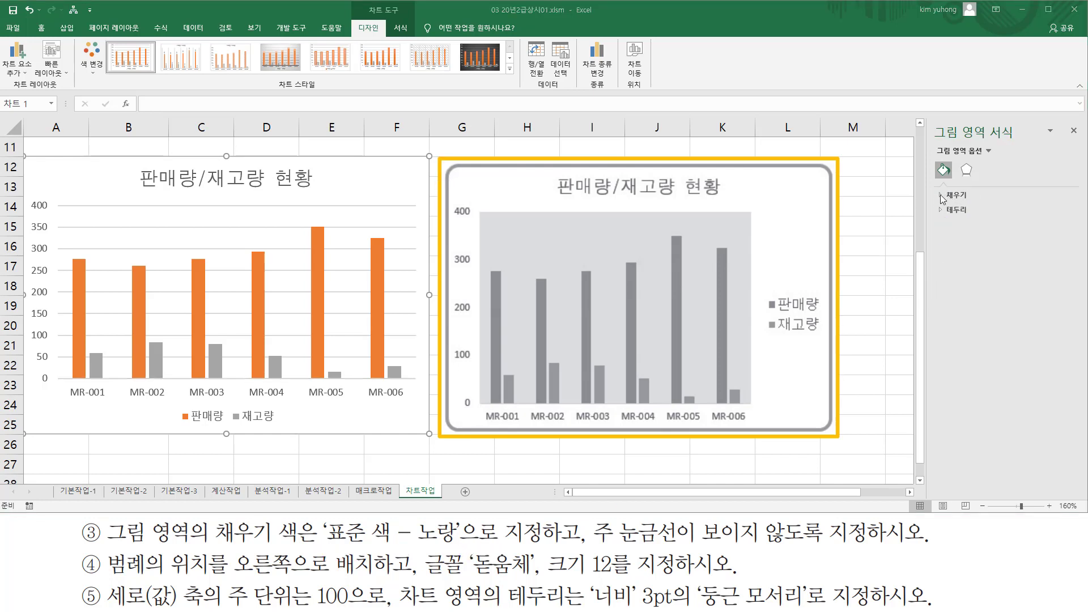
click(940, 195)
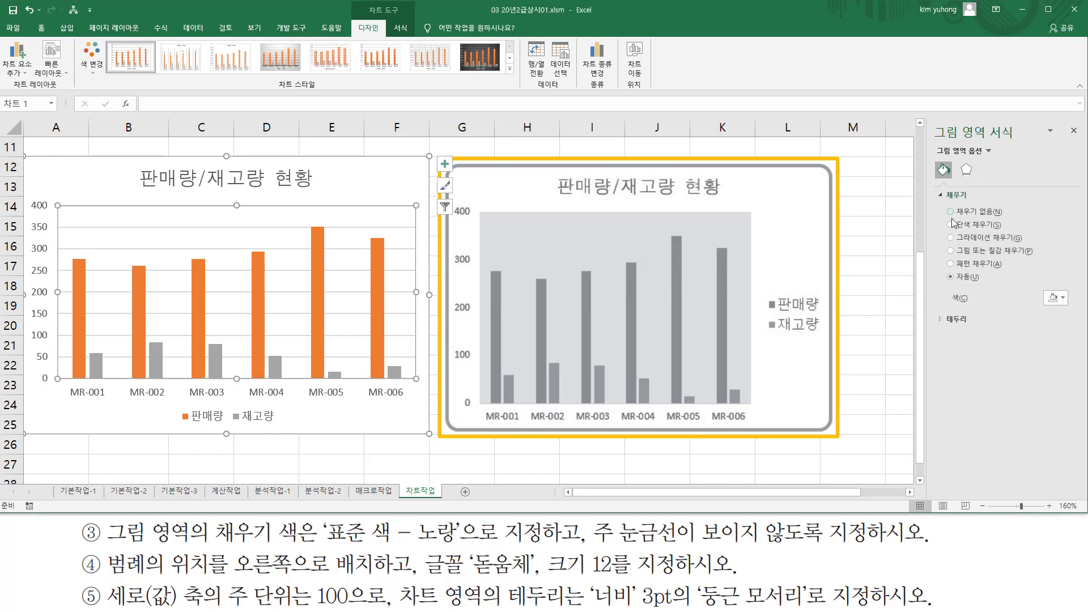
click(951, 225)
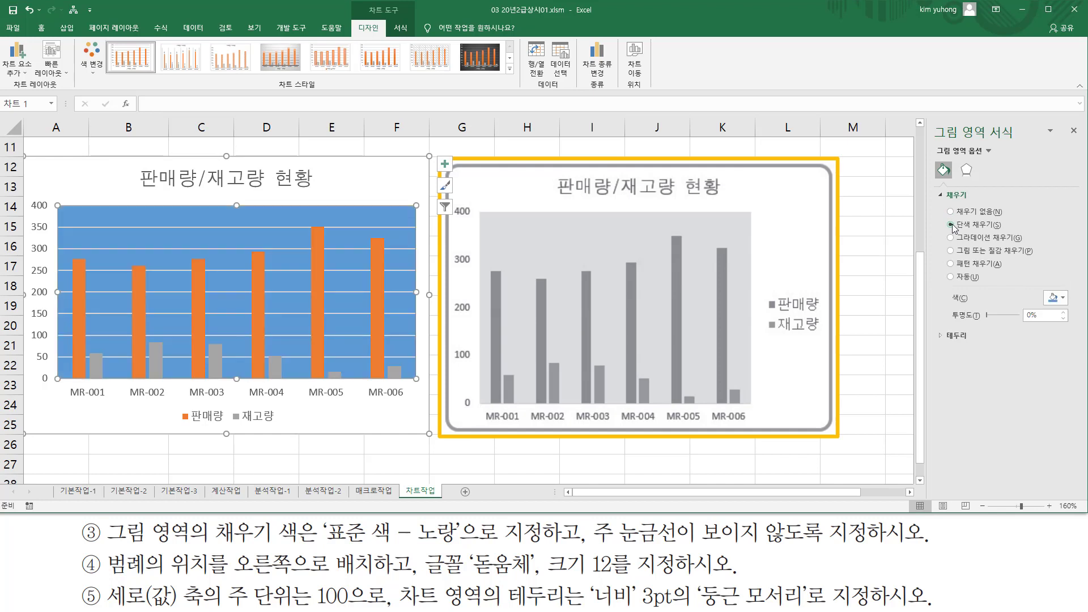
click(1064, 299)
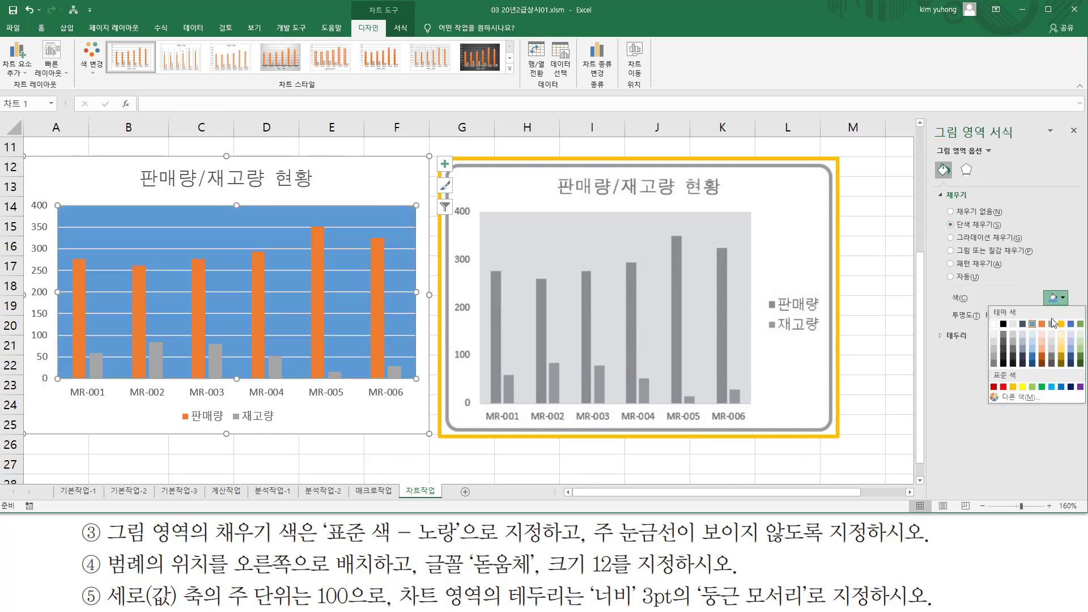
click(1023, 387)
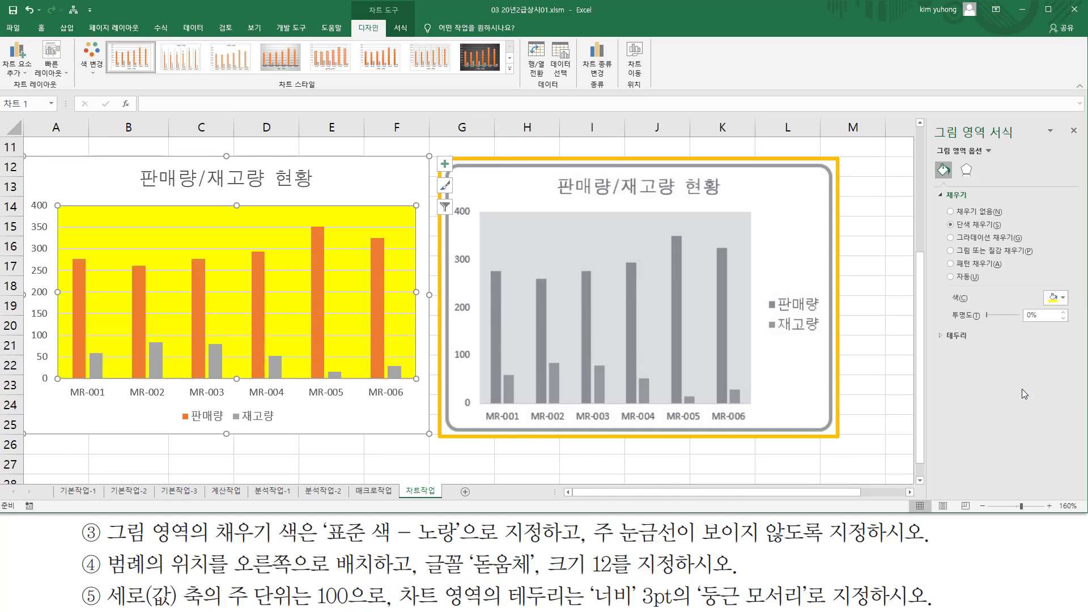
- Hide the chart's primary major horizontal gridlines (기본 주 가로)
mouse_move(589, 520)
mouse_down()
mouse_move(589, 549)
mouse_move(676, 545)
mouse_up()
drag(594, 548, 926, 547)
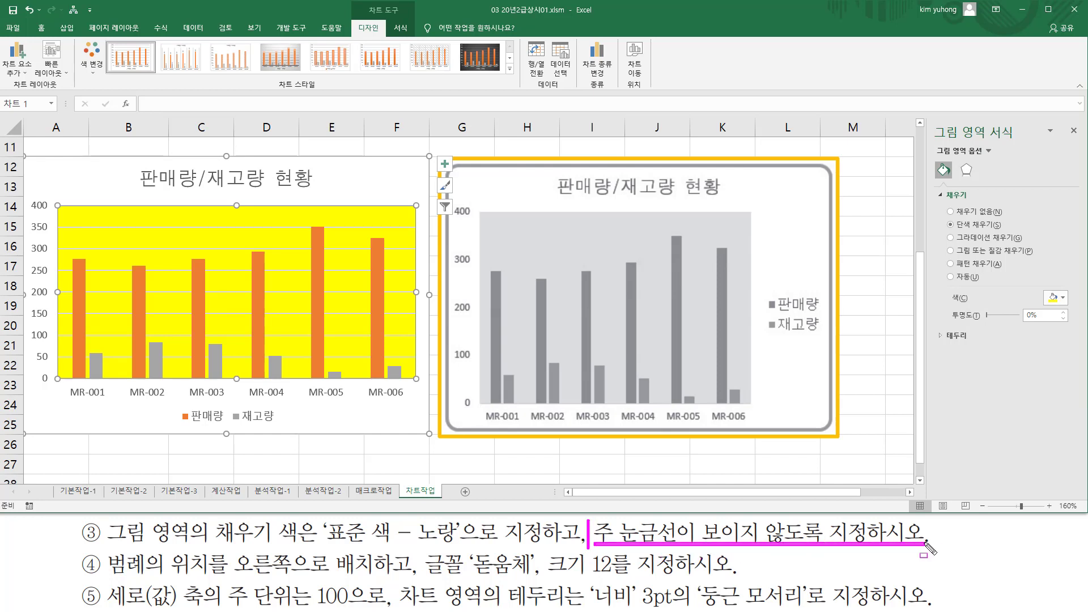
key(Escape)
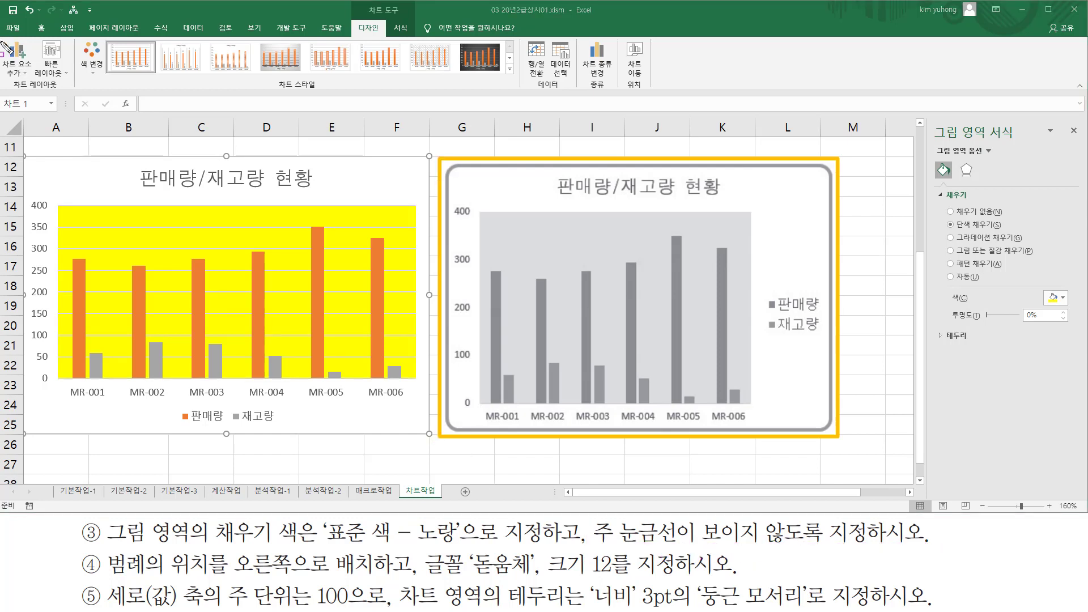
click(19, 70)
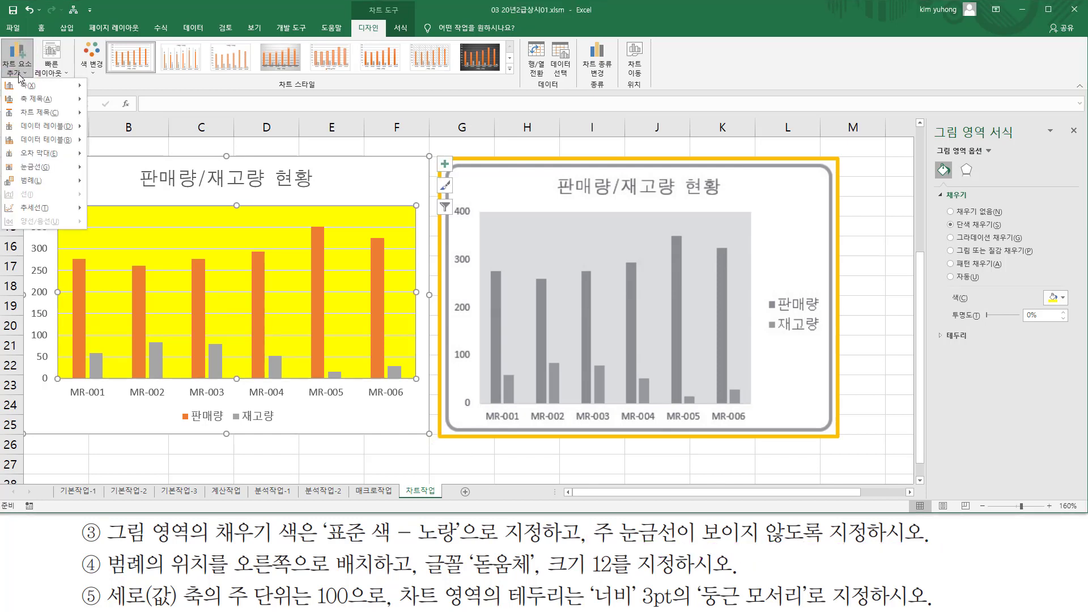
mouse_move(28, 168)
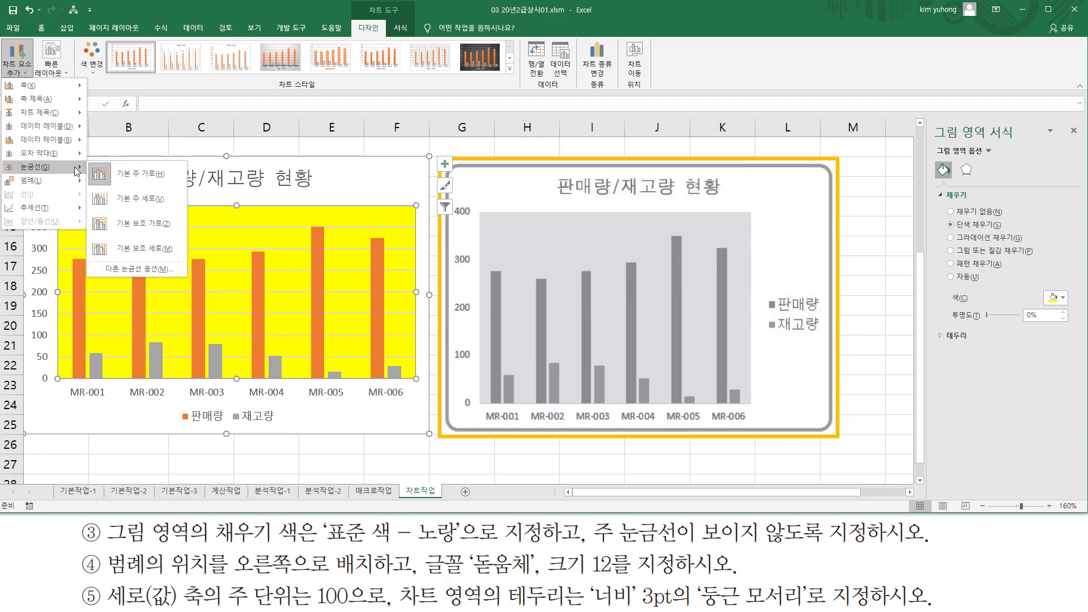
click(108, 176)
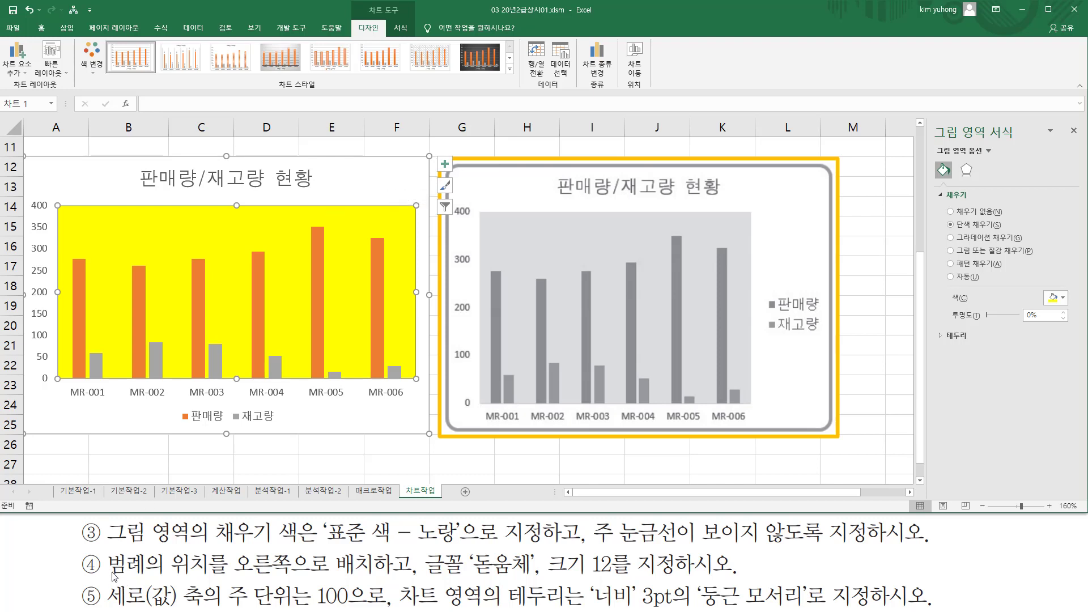
- Position the chart's legend on the right side (오른쪽) as instruction ④ requires
drag(106, 574, 382, 579)
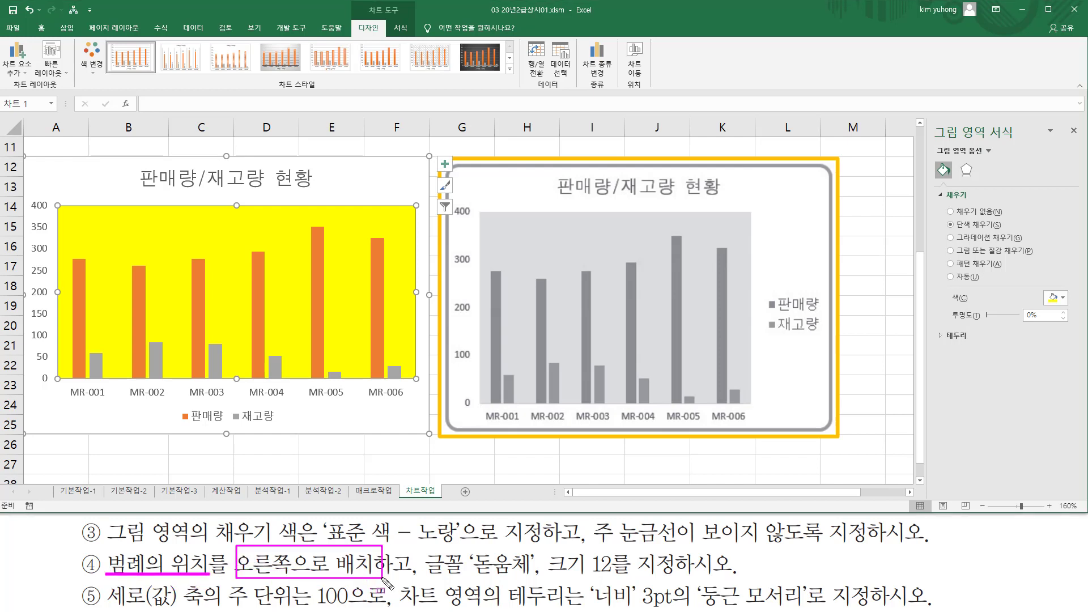
drag(459, 577, 636, 576)
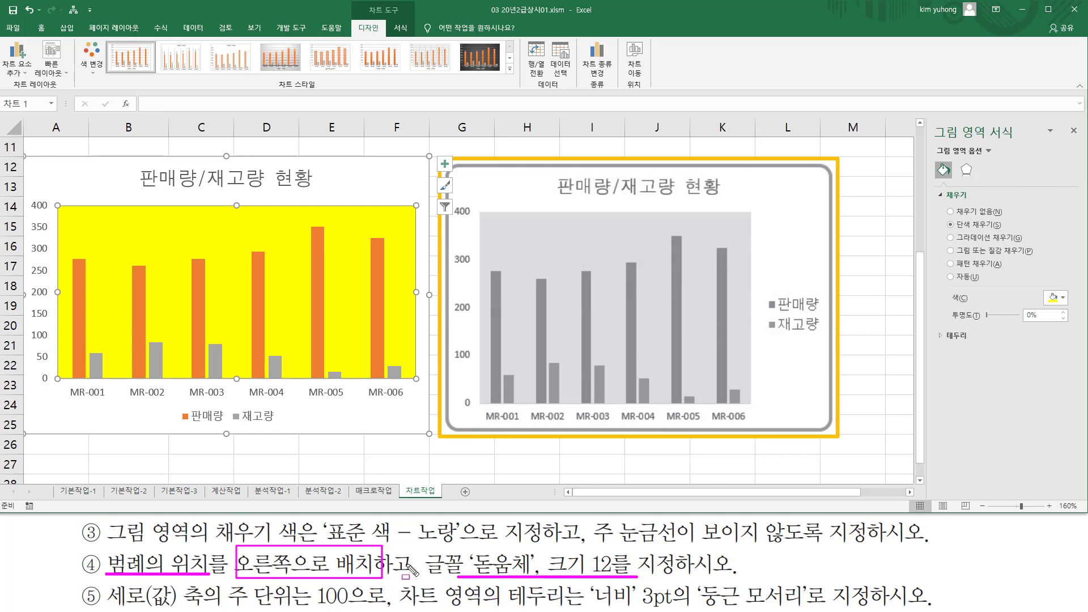
mouse_move(183, 419)
mouse_down()
mouse_move(175, 409)
mouse_move(275, 430)
mouse_up()
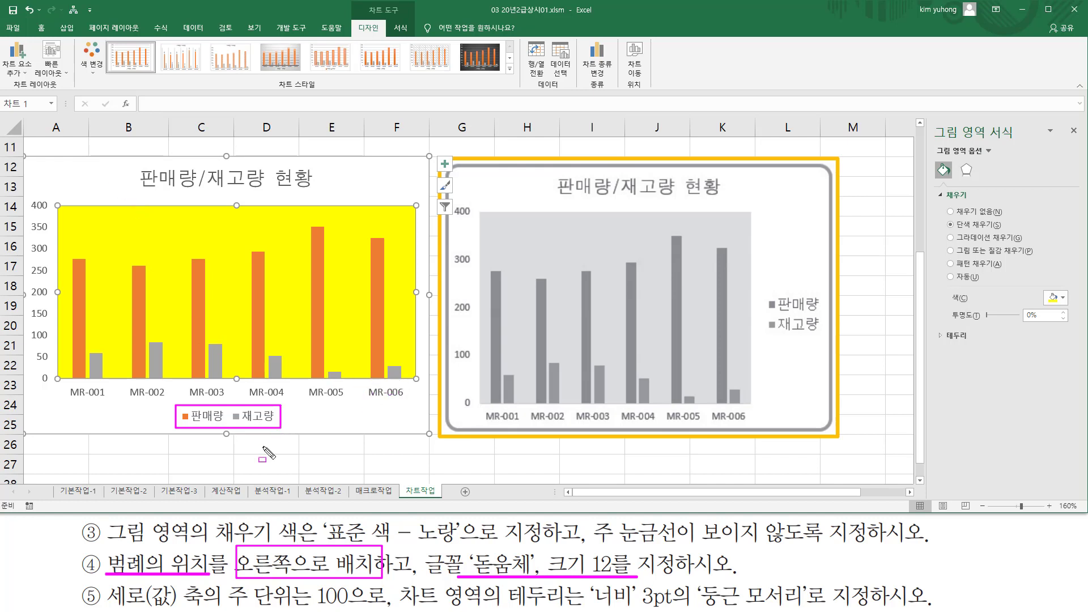
key(Escape)
click(258, 419)
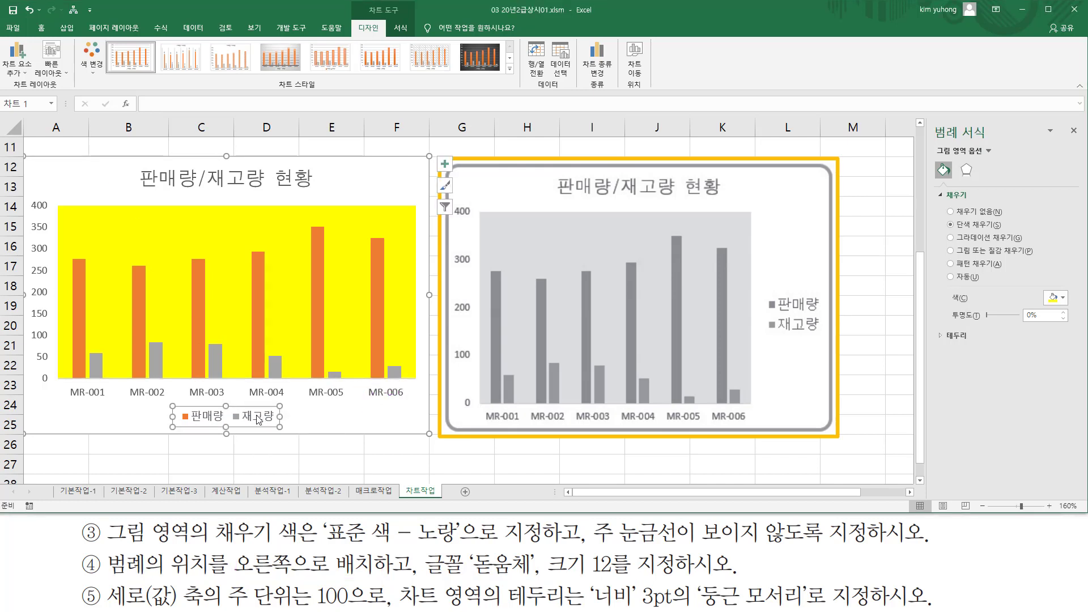
mouse_move(931, 118)
mouse_down()
mouse_move(953, 142)
mouse_move(991, 142)
mouse_up()
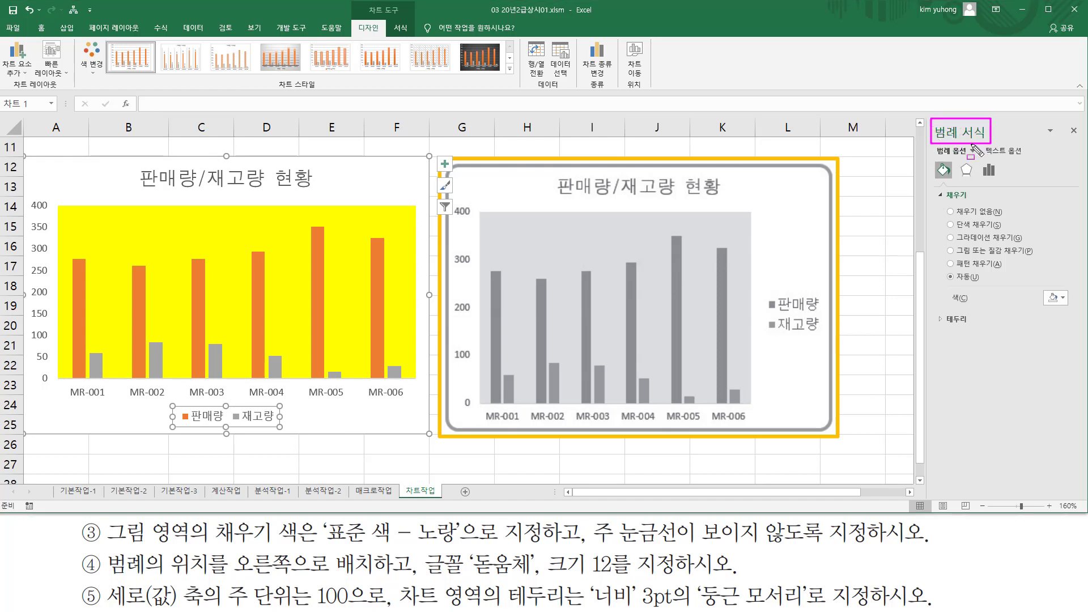
key(Escape)
drag(978, 160, 1003, 180)
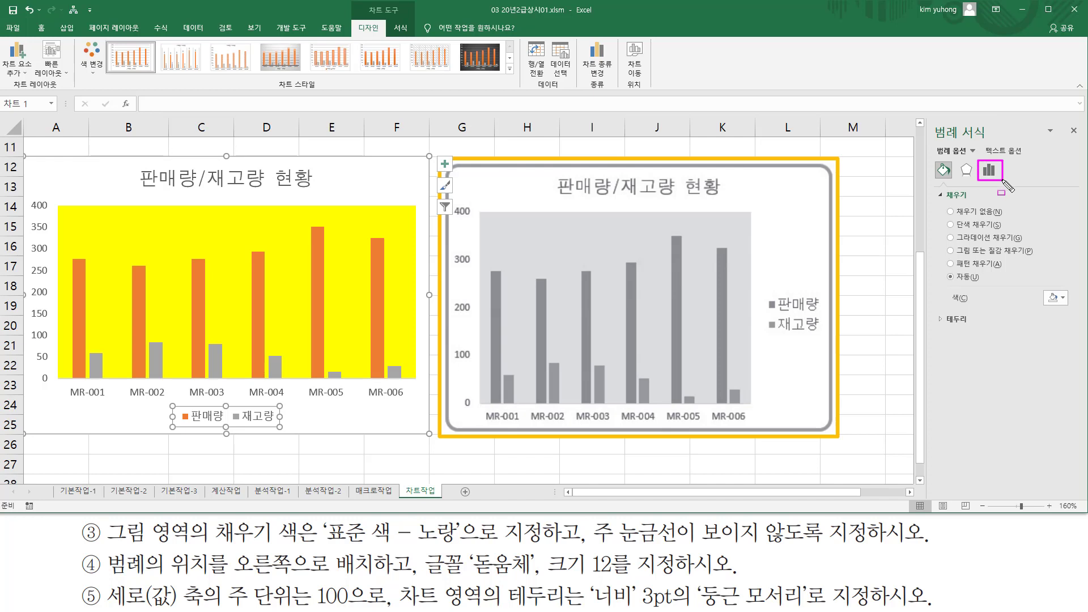
key(Escape)
click(991, 174)
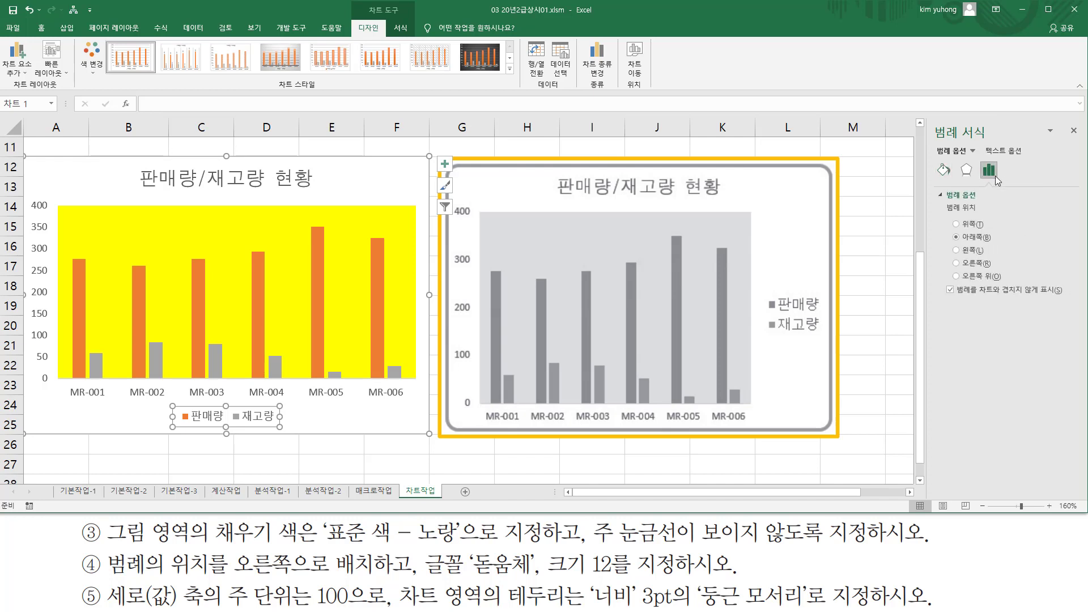
click(957, 263)
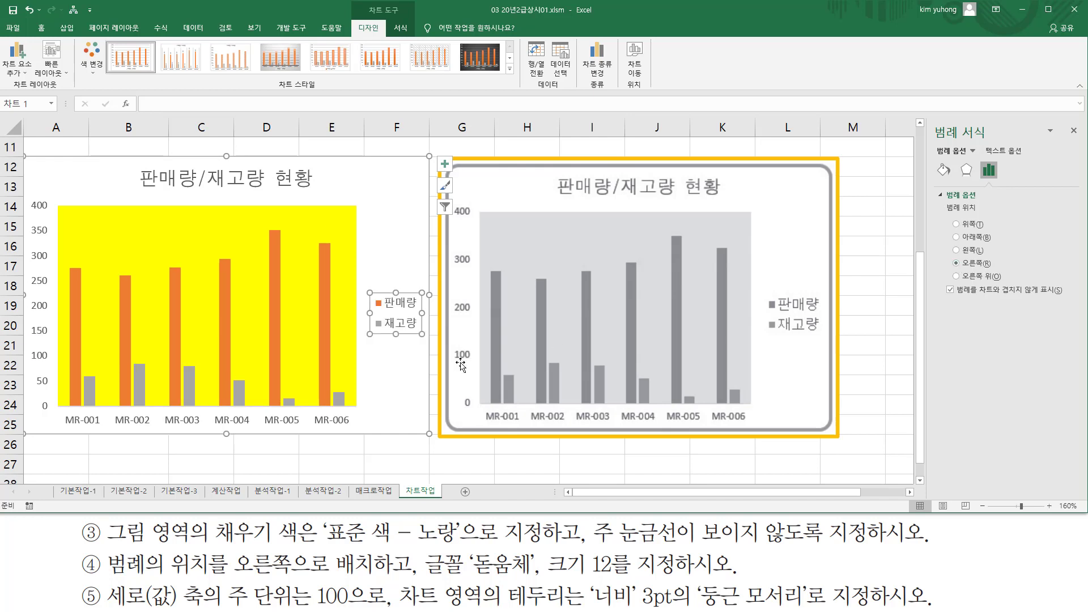
- Set the legend's font to 돋움체 and its size to 12
mouse_move(363, 287)
mouse_down()
mouse_move(371, 309)
mouse_move(425, 351)
mouse_move(430, 343)
mouse_up()
drag(458, 574, 618, 576)
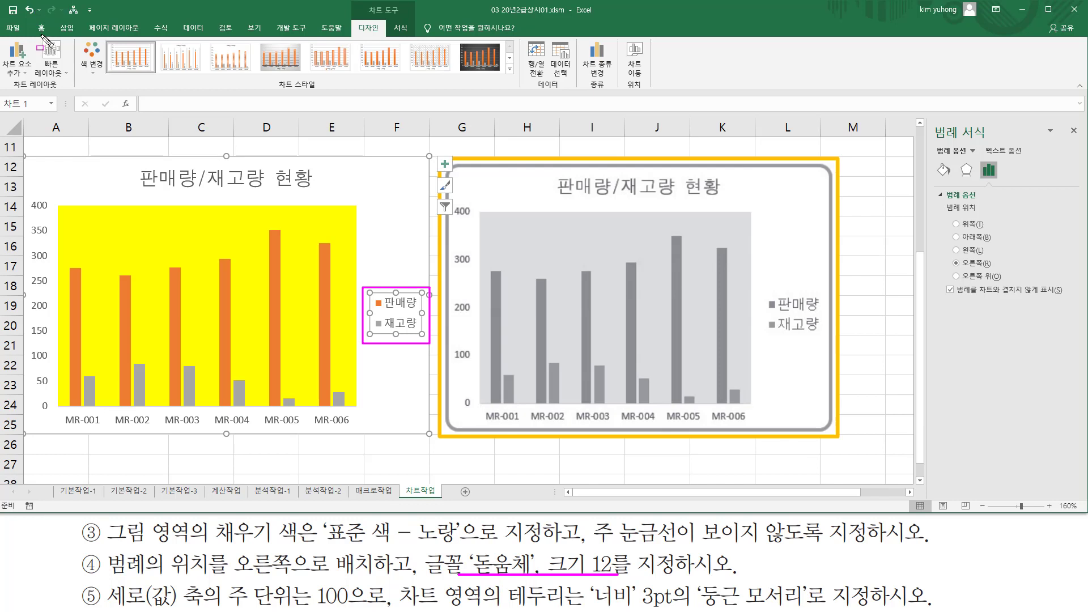
drag(30, 18, 54, 38)
click(44, 29)
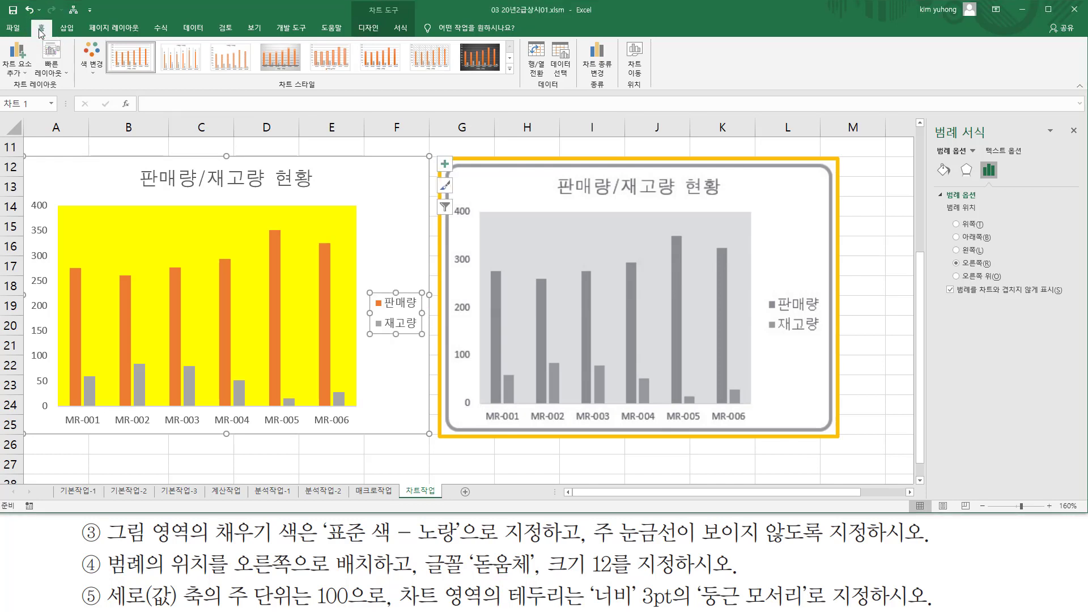
click(179, 49)
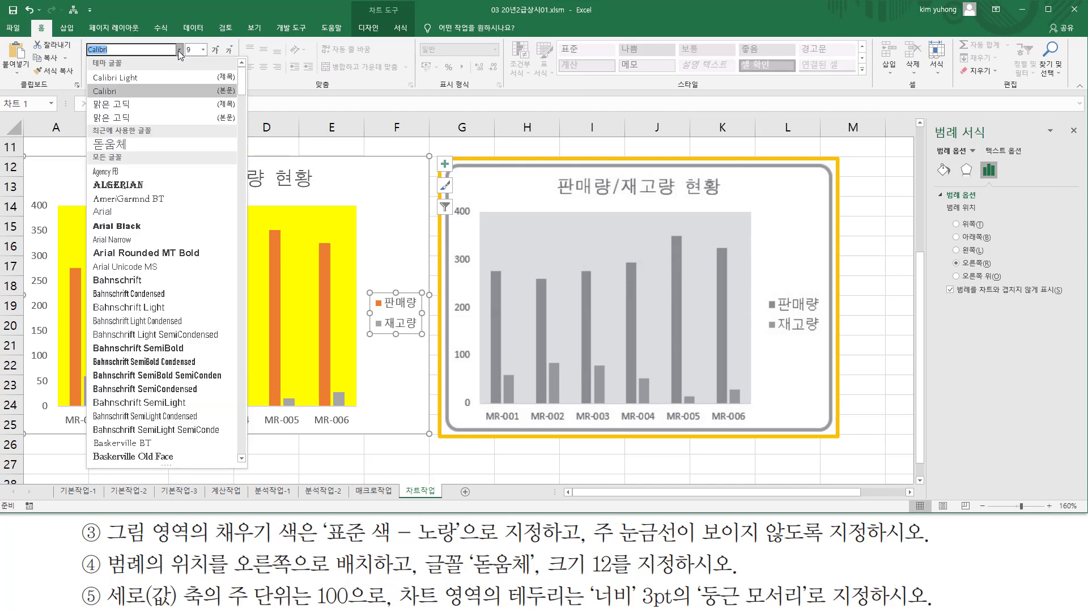
scroll(161, 180, down, 1)
scroll(161, 179, up, 1)
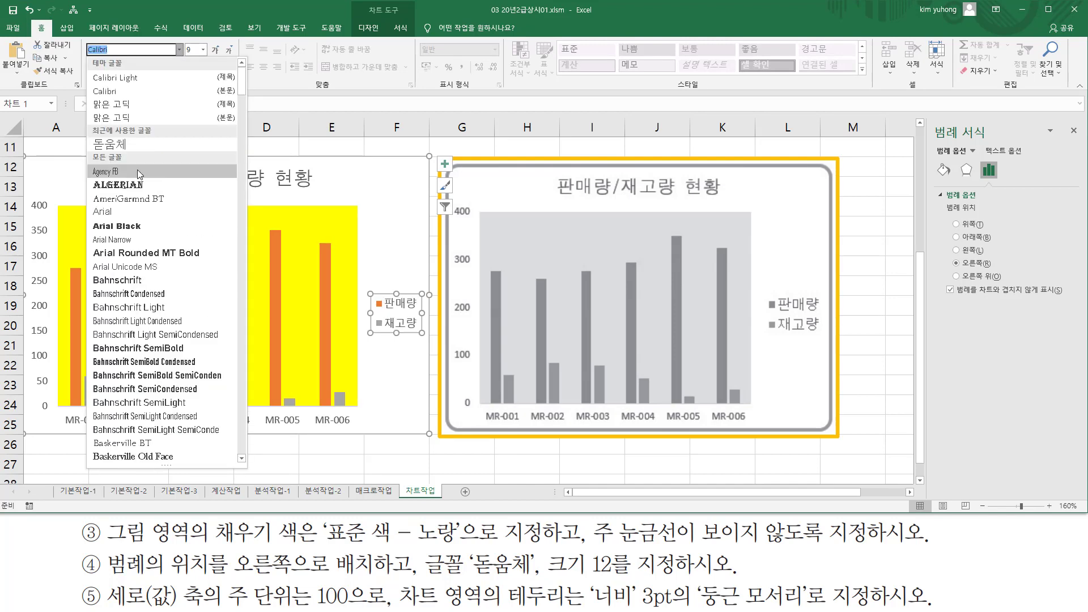
click(115, 145)
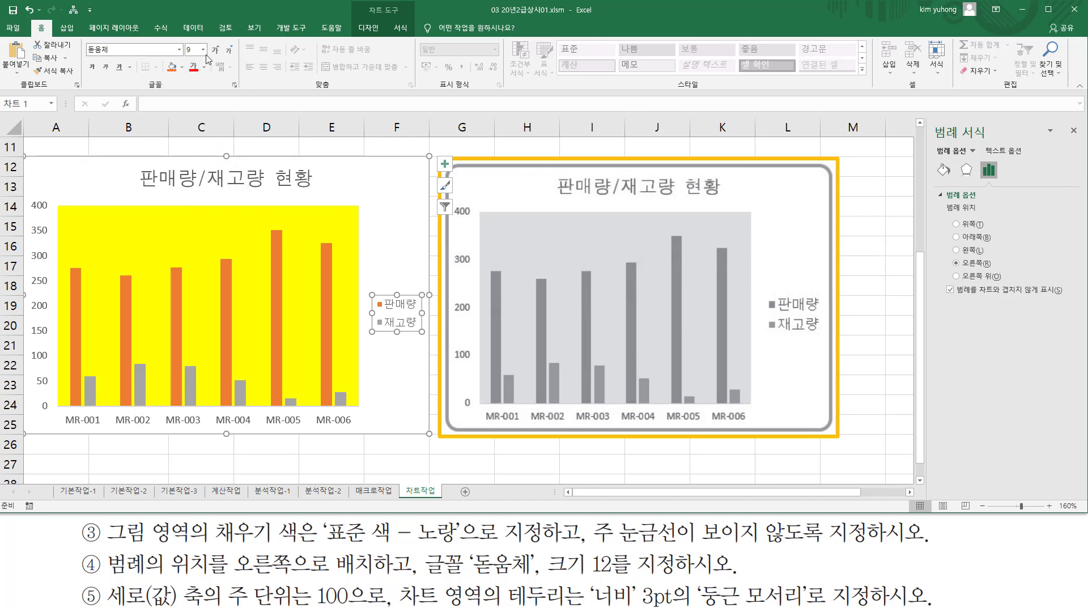
click(203, 50)
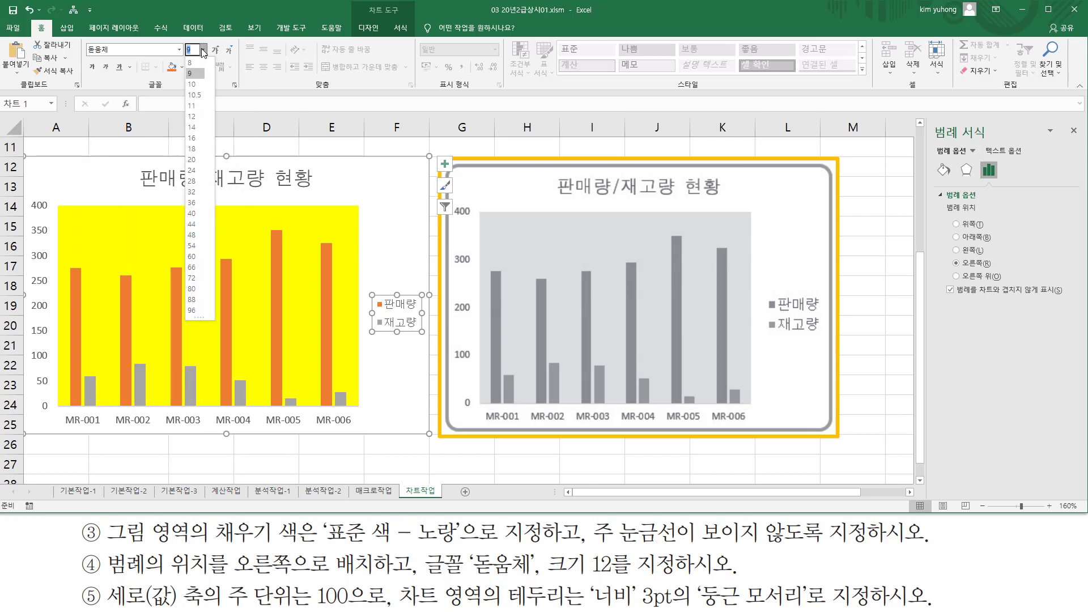
click(199, 117)
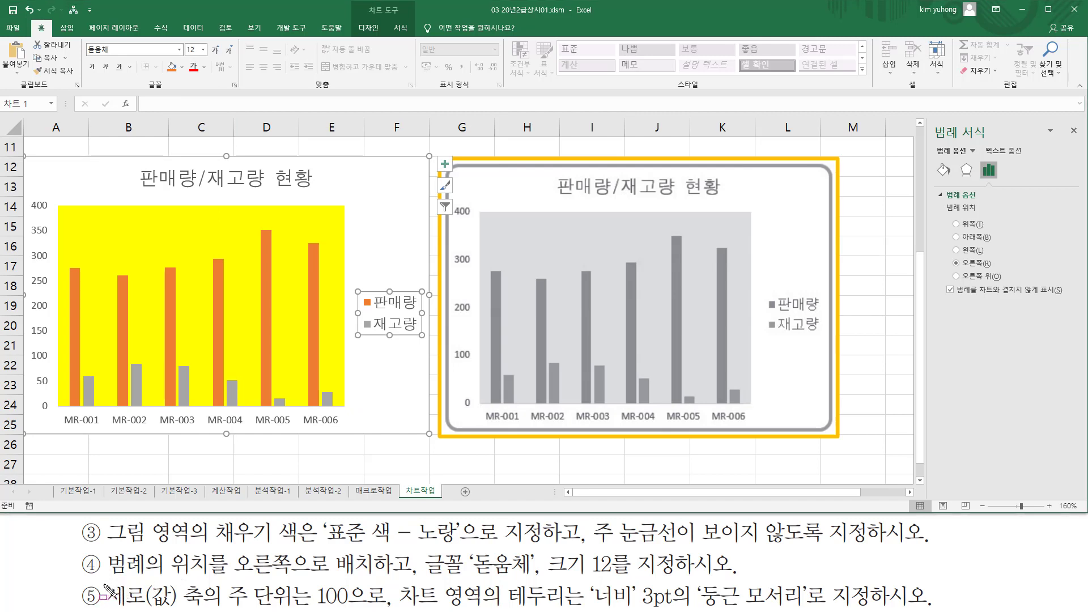
- Set the major unit (기본) of the chart's vertical value axis to 100
mouse_move(103, 584)
mouse_down()
mouse_move(127, 600)
mouse_move(201, 608)
mouse_move(359, 605)
mouse_up()
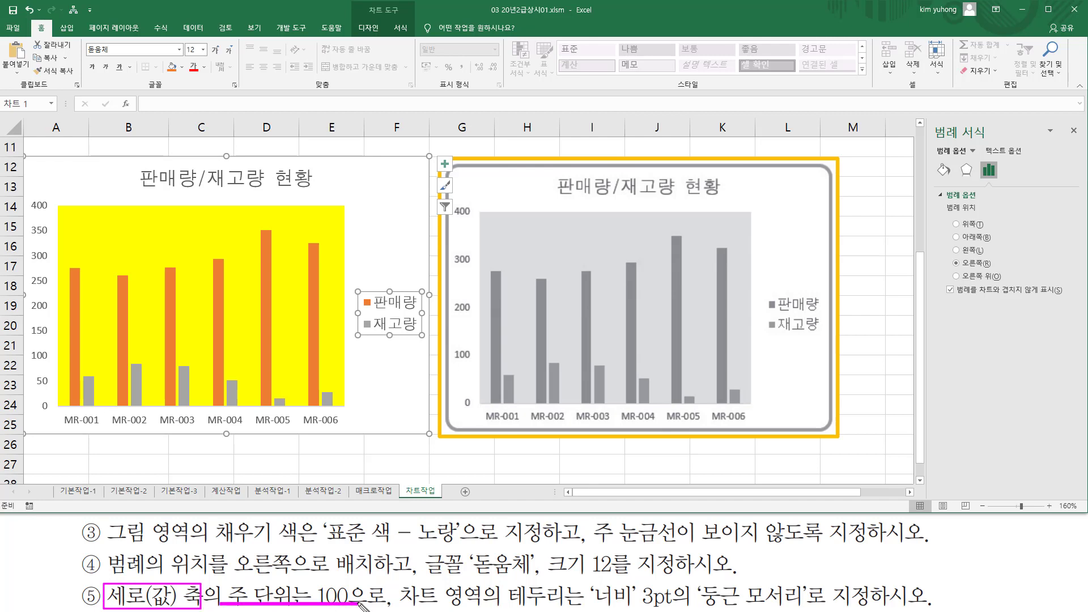
drag(392, 576, 391, 605)
drag(33, 194, 59, 374)
key(Escape)
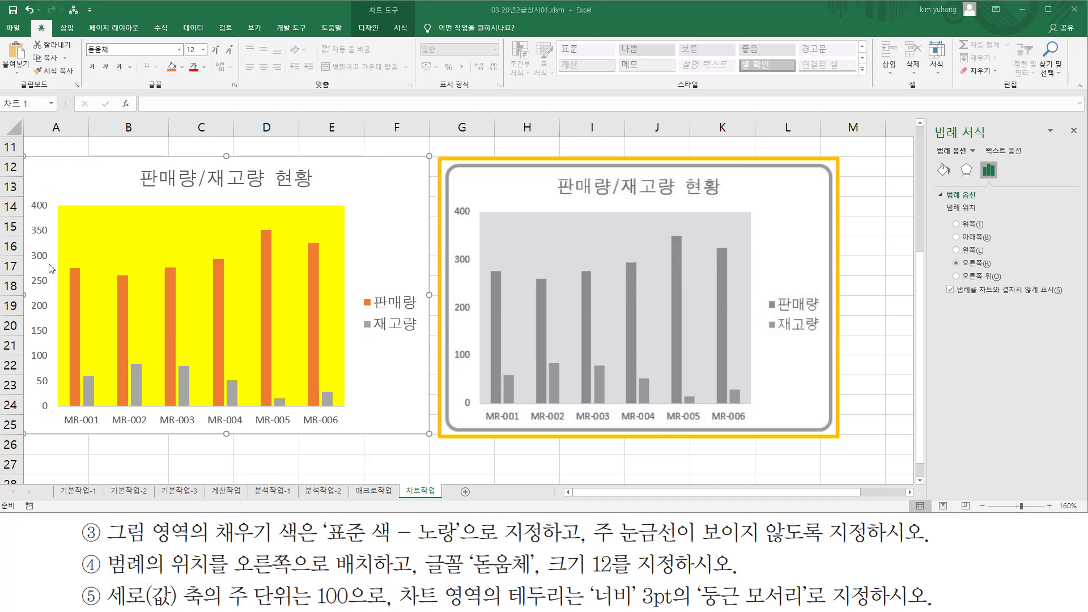
click(42, 260)
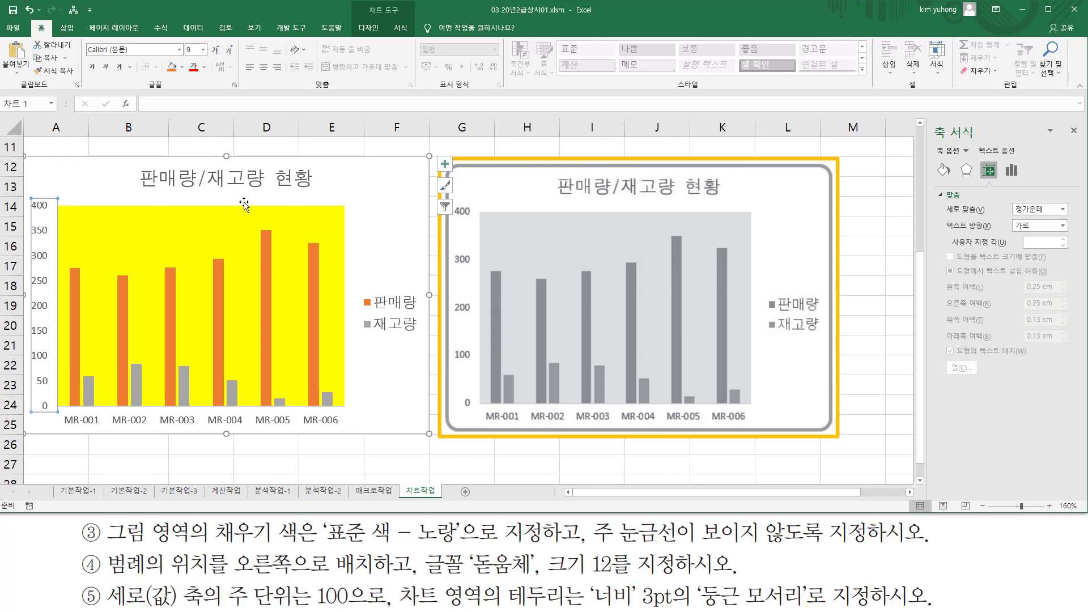
drag(934, 139, 981, 138)
key(e)
drag(1001, 158, 1031, 187)
key(Escape)
click(1013, 172)
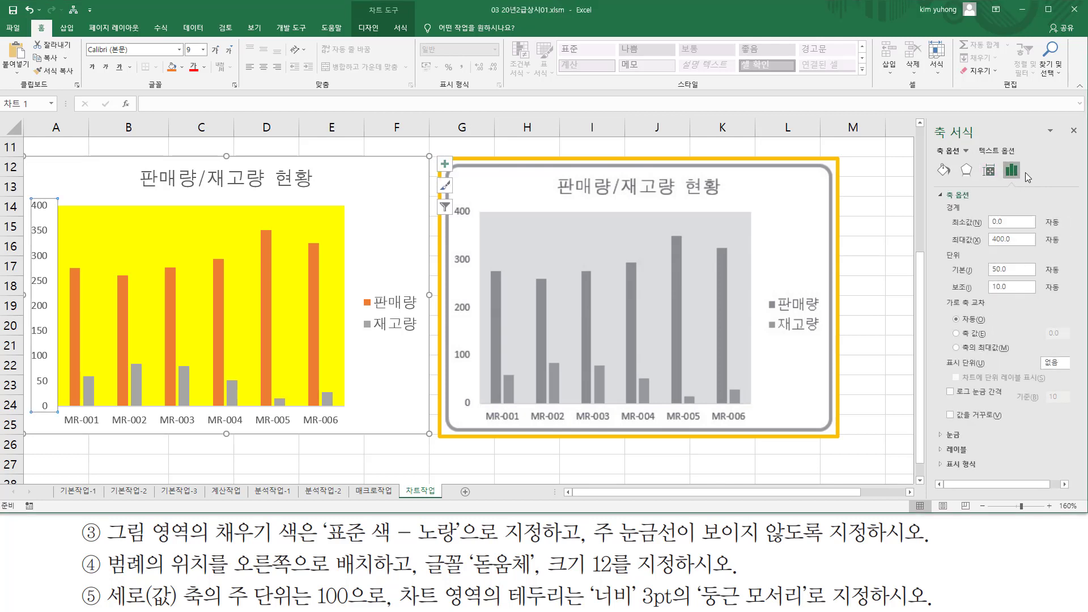
key(ctrl+2)
mouse_move(949, 263)
mouse_down()
mouse_move(966, 285)
mouse_move(1031, 278)
mouse_up()
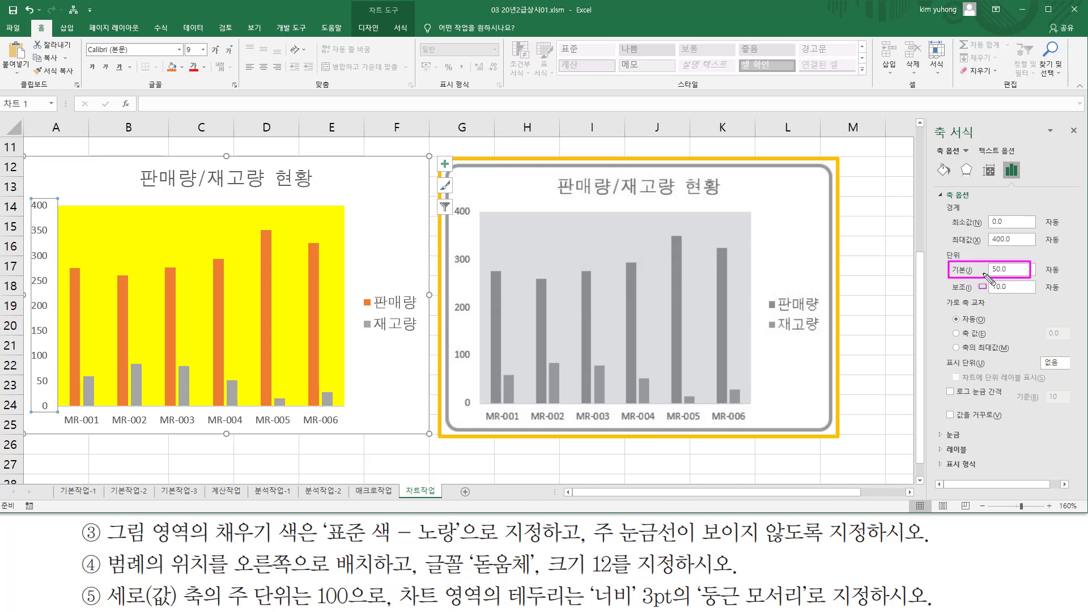
key(Escape)
click(1018, 270)
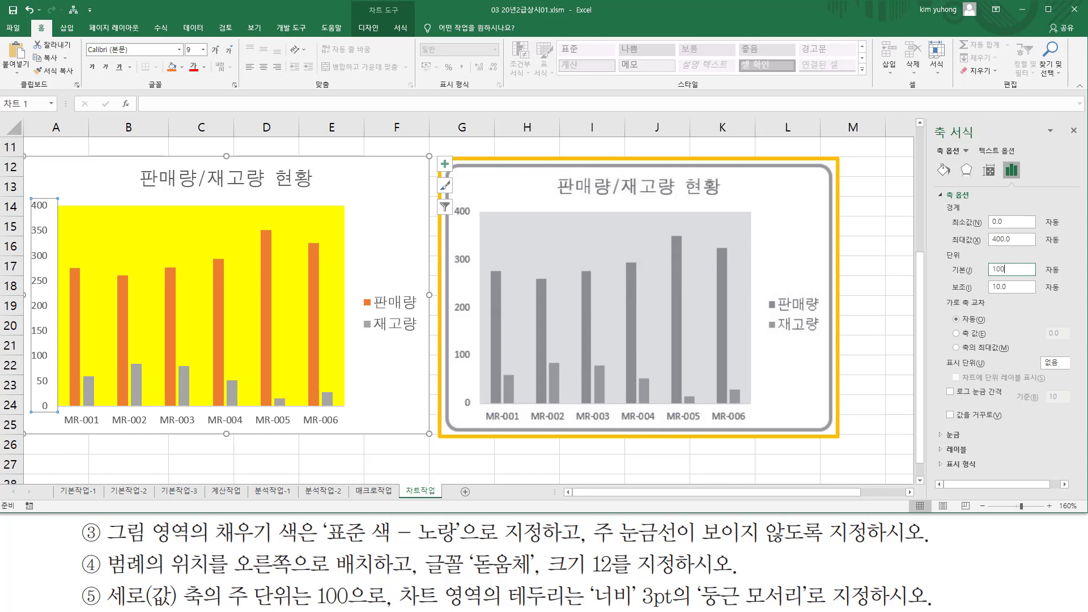
text(100)
key(Return)
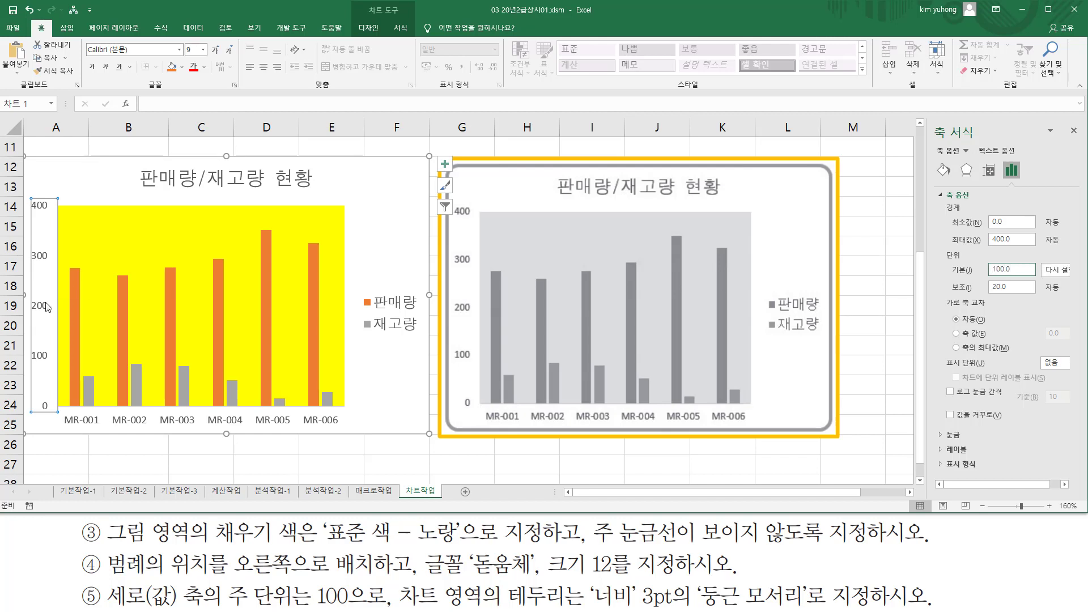
- Check the interval between the labels on the chart's vertical value axis
drag(36, 394, 51, 407)
drag(24, 345, 52, 366)
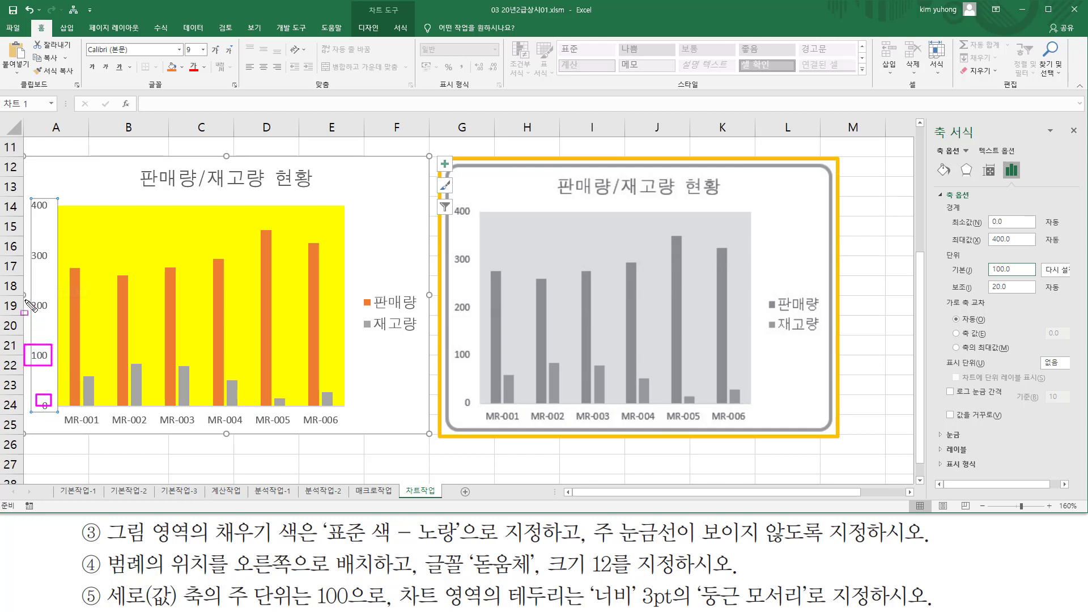
drag(25, 299, 58, 313)
drag(24, 238, 59, 268)
drag(25, 196, 66, 216)
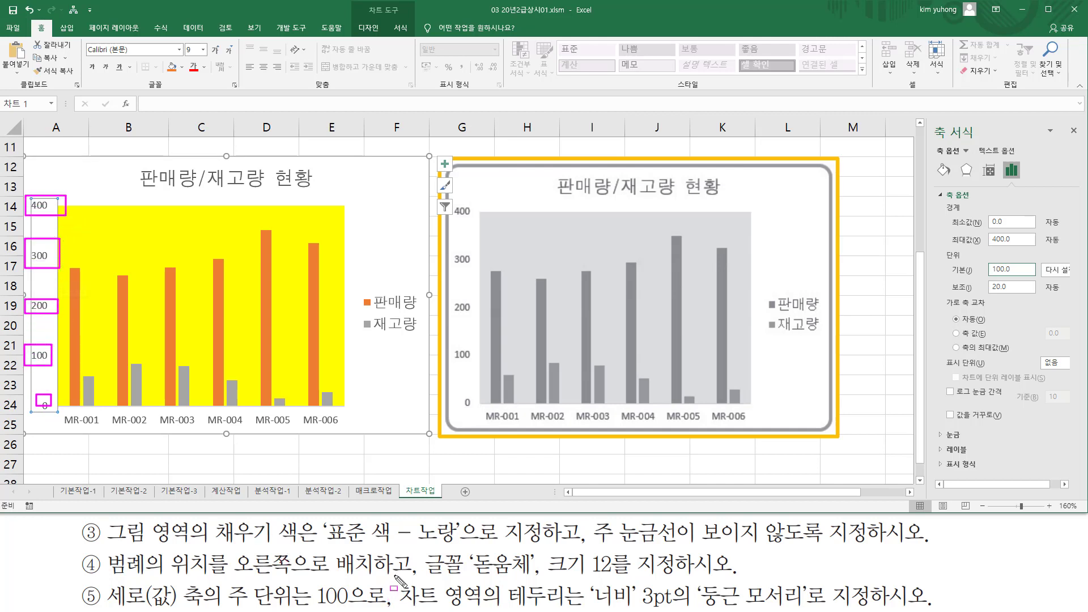
- Select the chart area (차트 영역) and open its border (테두리) formatting options
mouse_move(394, 578)
mouse_down()
mouse_move(394, 611)
mouse_move(553, 605)
mouse_up()
key(Escape)
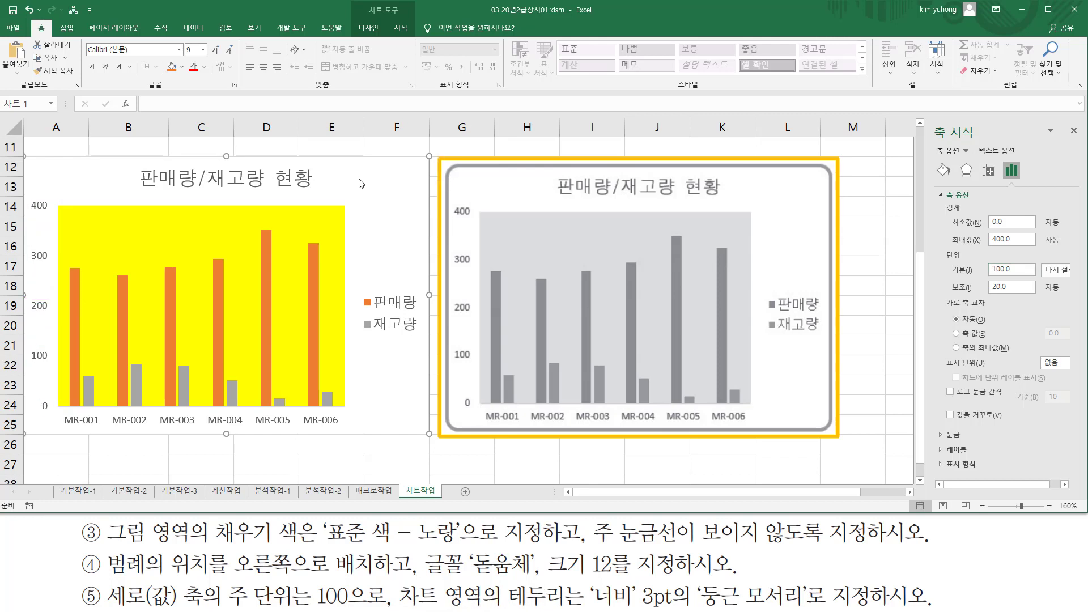
click(376, 183)
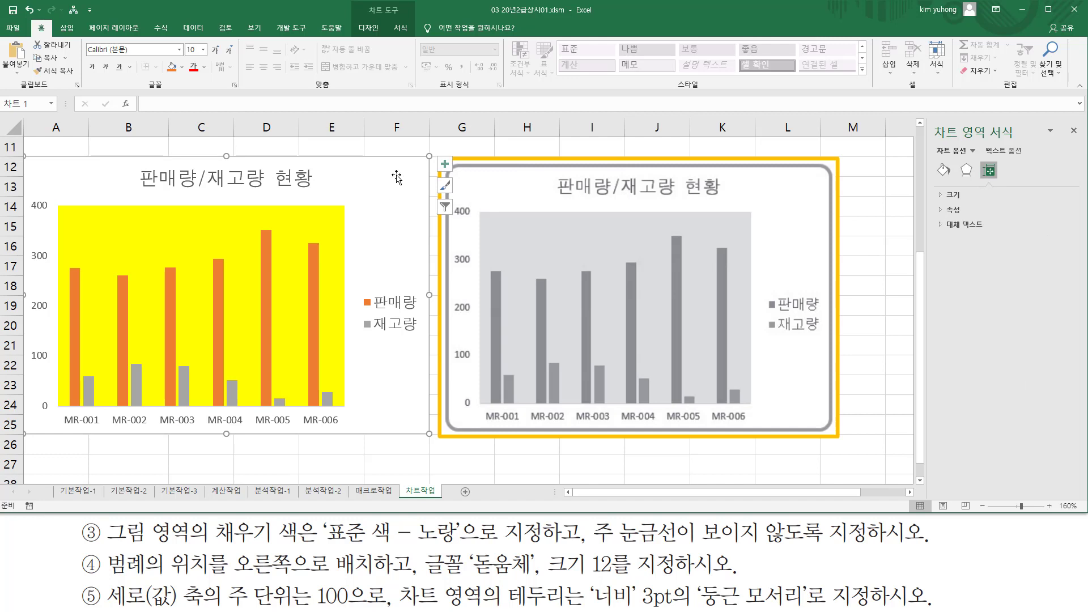
key(ctrl+2)
drag(932, 144, 1039, 154)
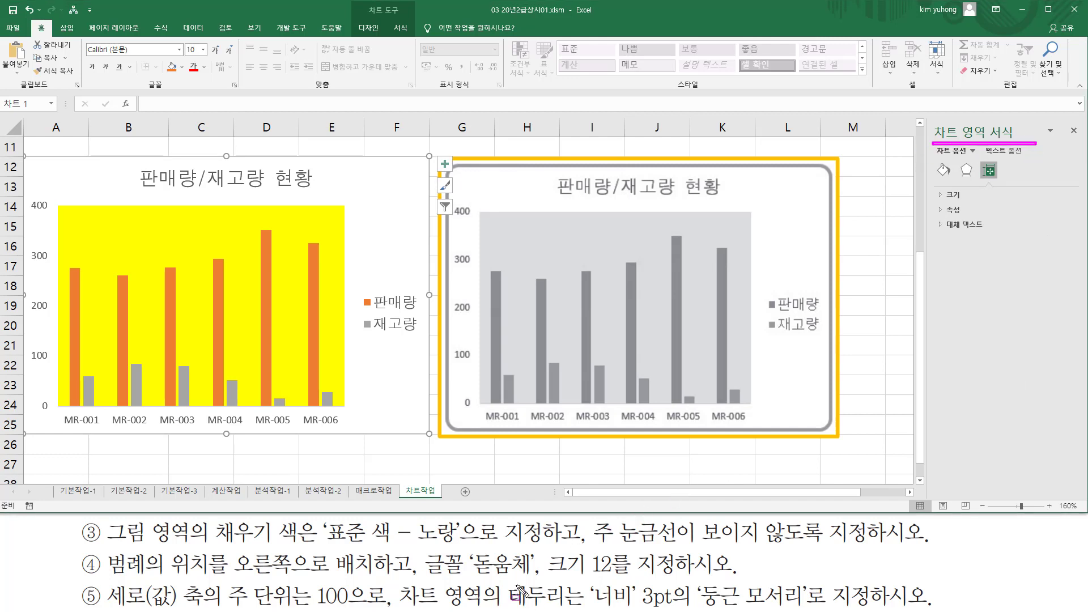
drag(502, 583, 577, 610)
key(e)
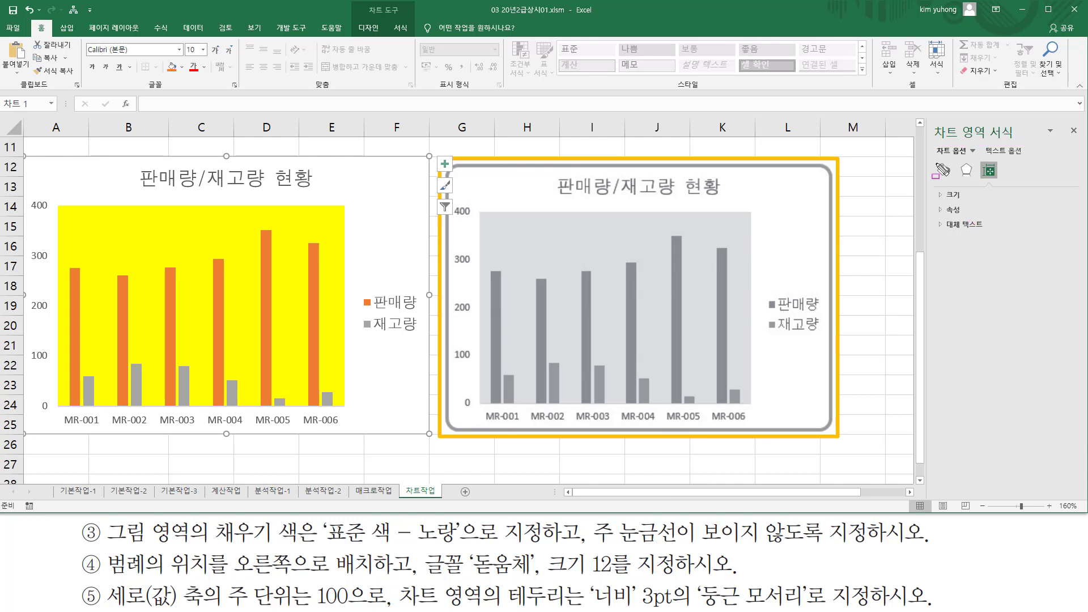
drag(934, 162, 952, 179)
key(Escape)
click(945, 168)
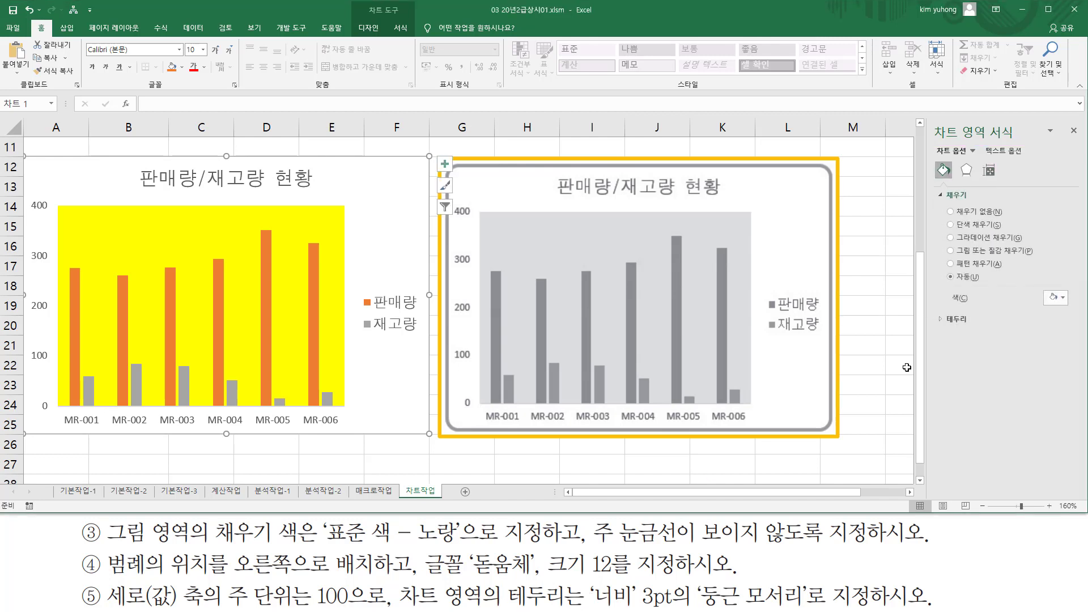
key(ctrl+2)
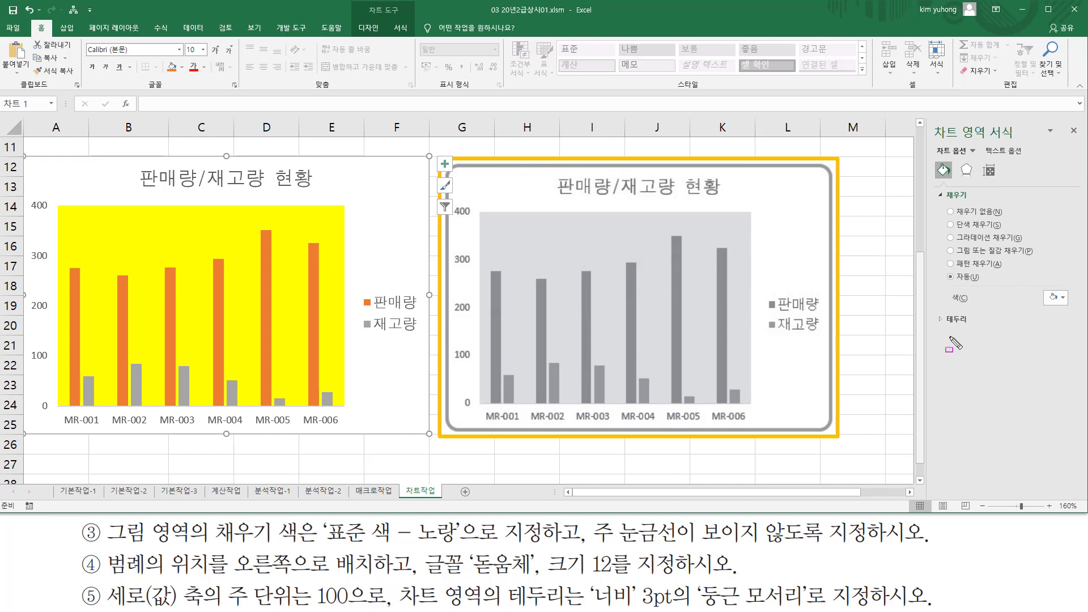
drag(937, 309, 978, 327)
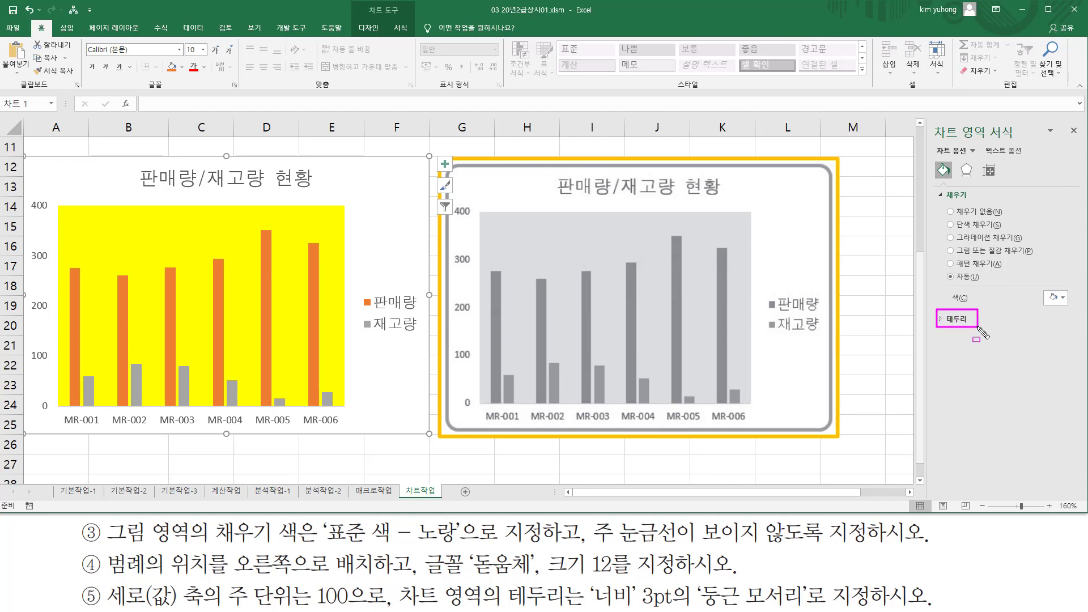
key(Escape)
click(941, 318)
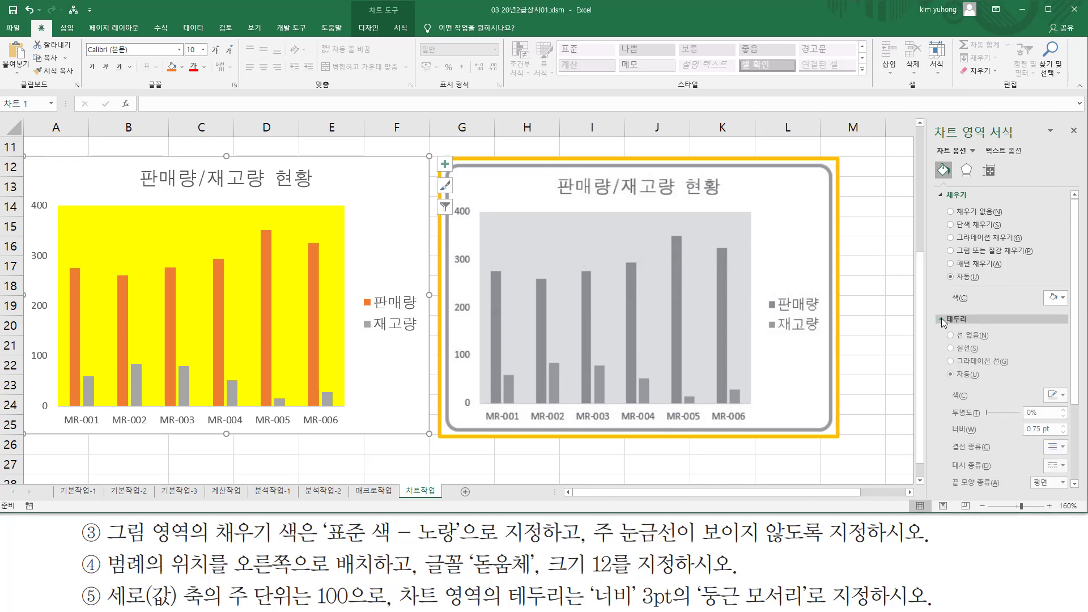
- Set the chart area's border width (너비) to 3 pt
scroll(972, 344, down, 3)
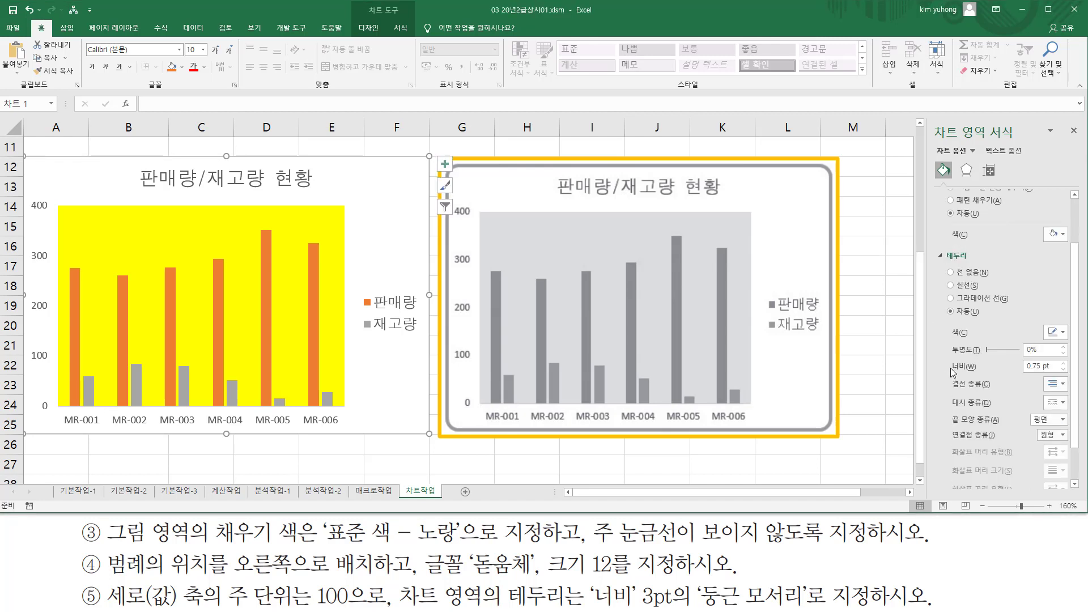
key(ctrl+shift+d)
mouse_move(947, 373)
mouse_down()
mouse_move(988, 373)
mouse_move(988, 358)
mouse_up()
key(Escape)
click(1064, 364)
click(1064, 363)
click(1064, 363)
click(1065, 364)
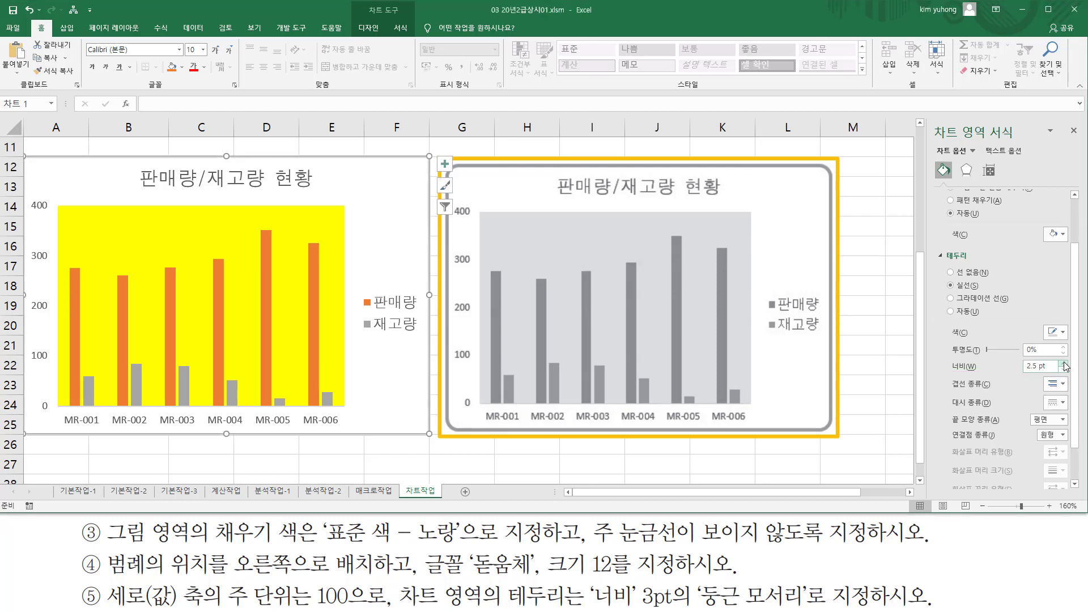
click(1064, 364)
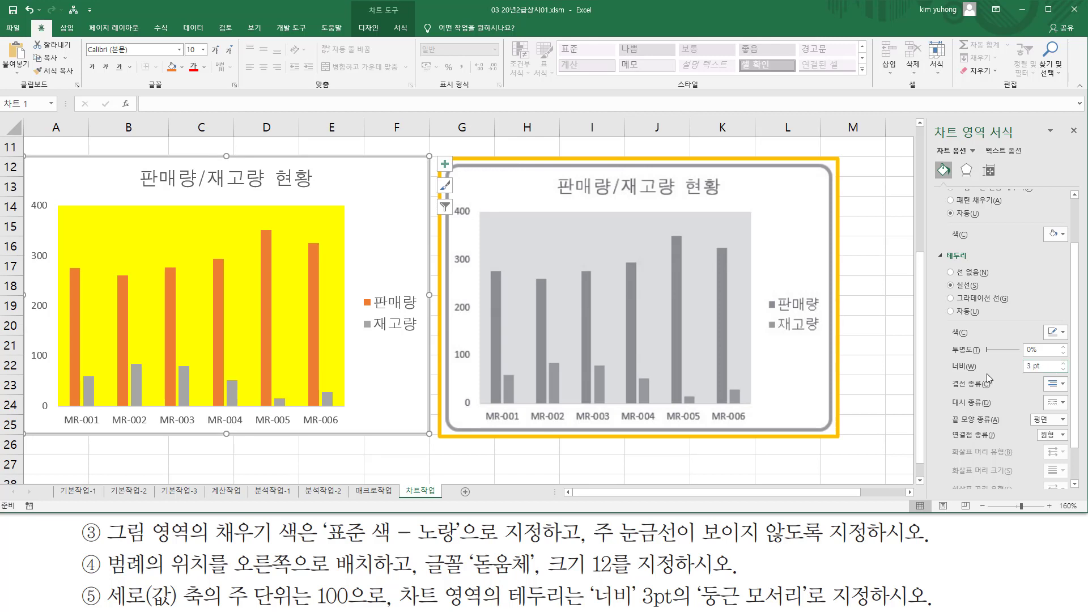
- Turn on rounded corners (둥근 모서리) for the chart area's border and deselect the chart
scroll(987, 373, down, 1)
mouse_move(949, 469)
mouse_down()
mouse_move(958, 486)
mouse_move(1014, 494)
mouse_up()
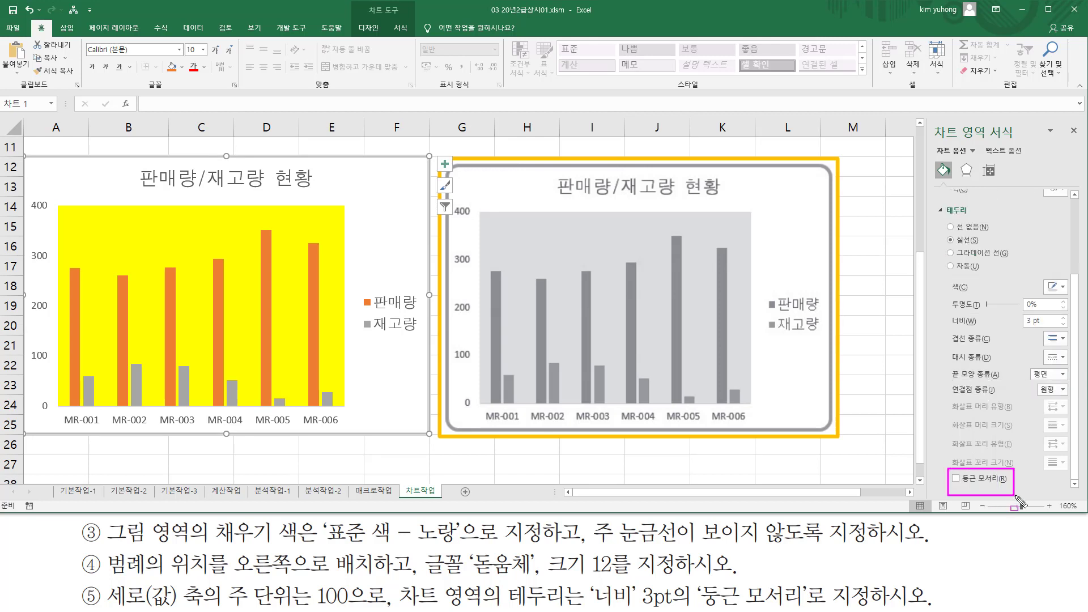
key(Escape)
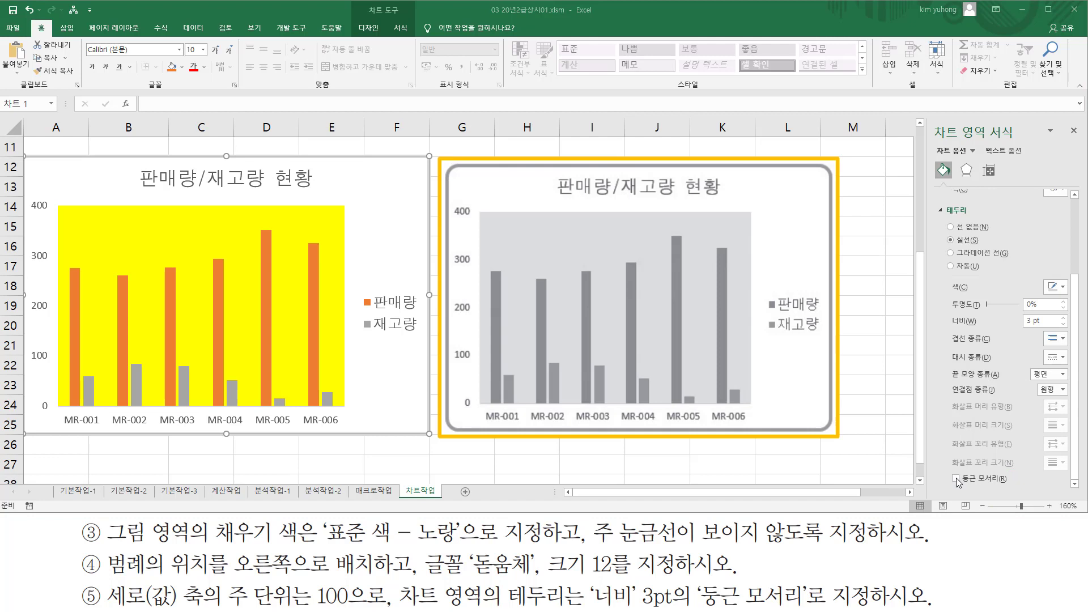
click(957, 479)
click(462, 464)
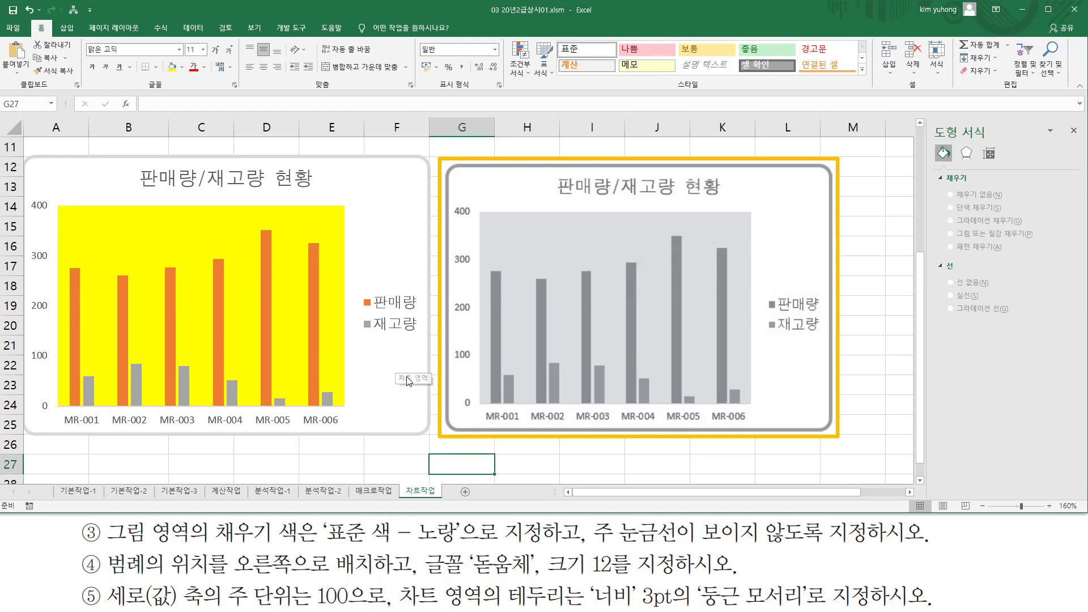
- Compare the formatted chart with the reference picture
drag(454, 166, 836, 433)
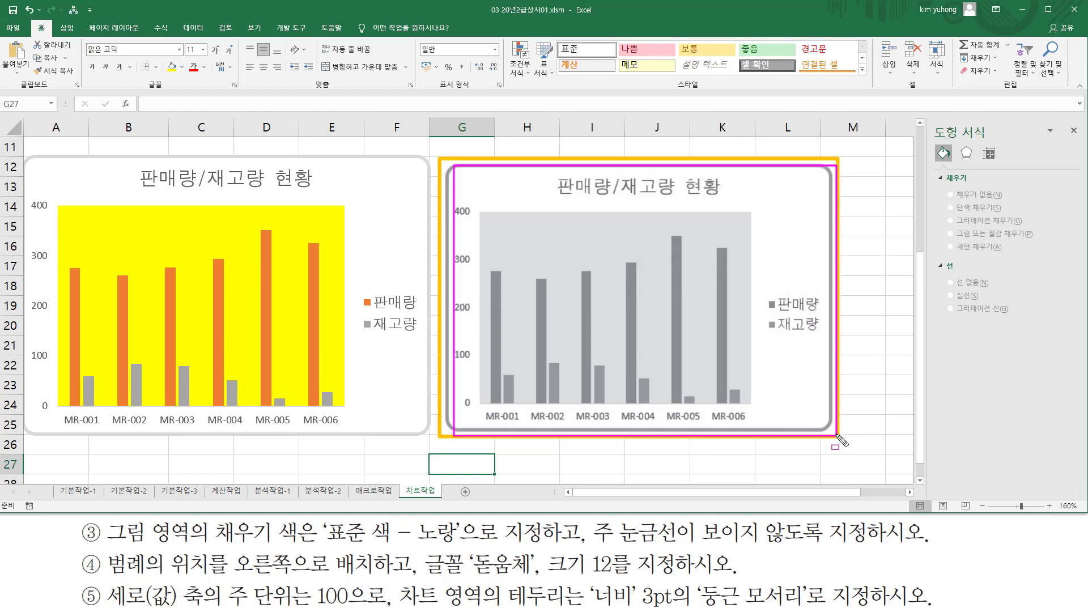
mouse_move(27, 159)
mouse_down()
mouse_move(27, 172)
mouse_move(437, 427)
mouse_move(433, 437)
mouse_up()
key(Escape)
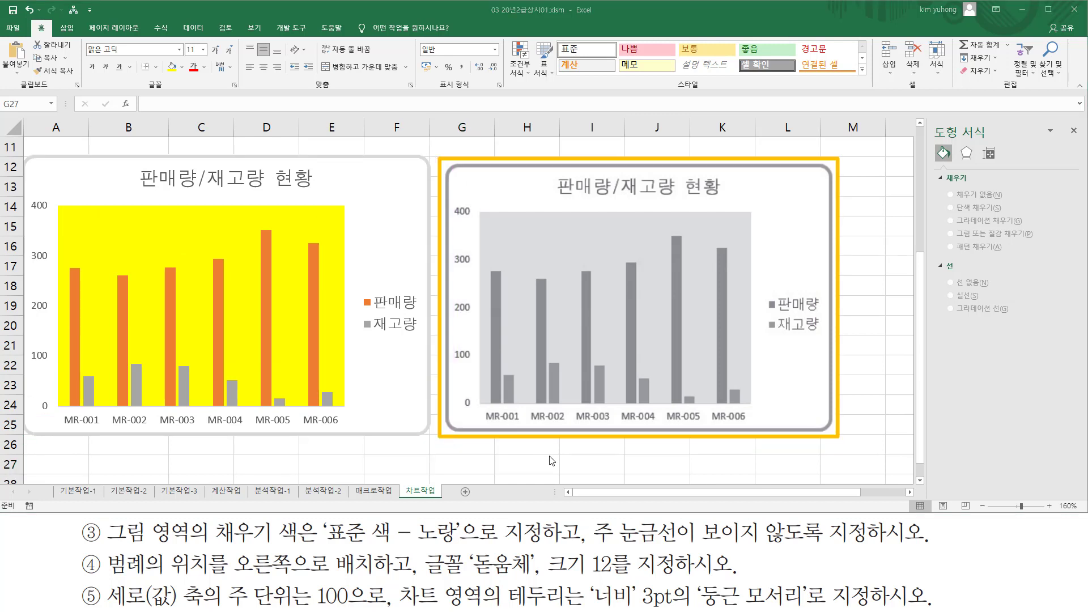